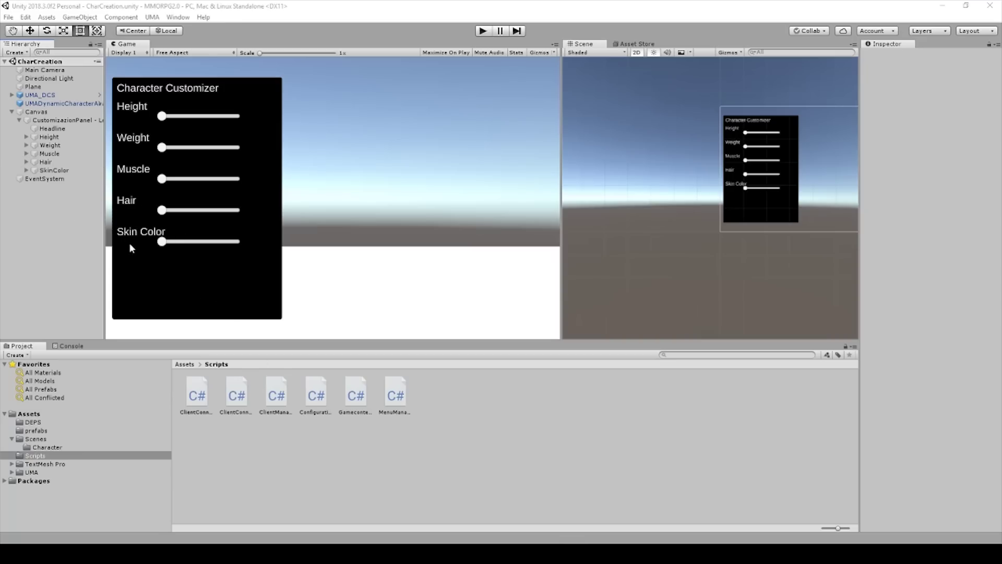
- Delete the Hair and Skin Color sliders from the Character Customizer
click(51, 164)
shift+click(52, 170)
key(Delete)
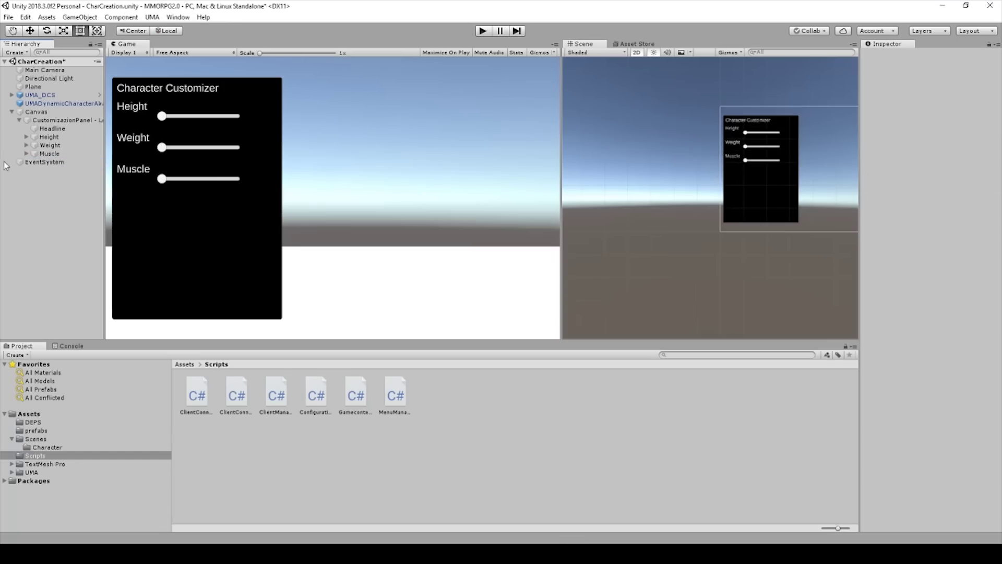
- Select the CustomizazionPanel object and bring up its create options
click(58, 103)
click(47, 120)
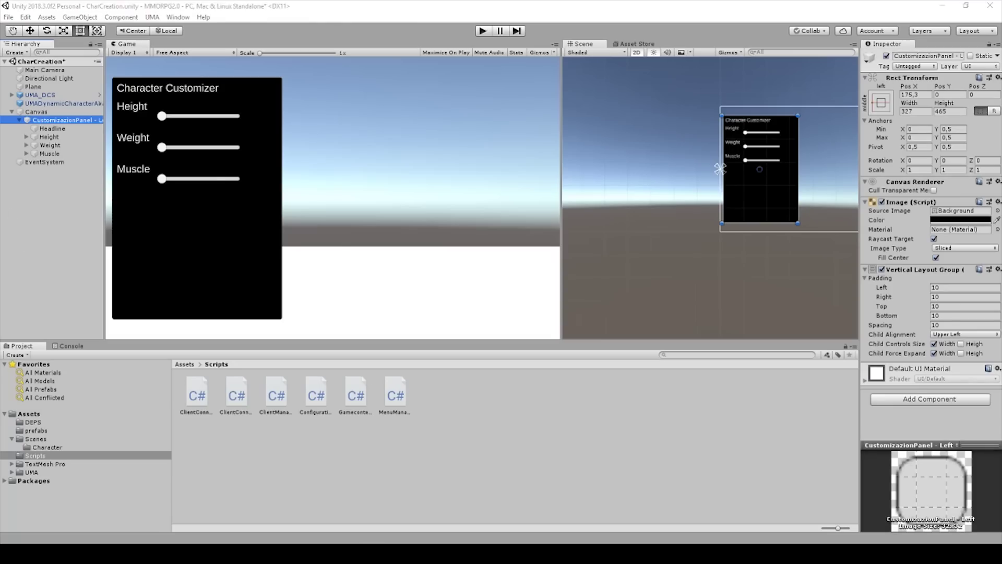
right_click(58, 120)
- Create a UI Panel inside CustomizazionPanel and add a Horizontal Layout Group
mouse_move(104, 272)
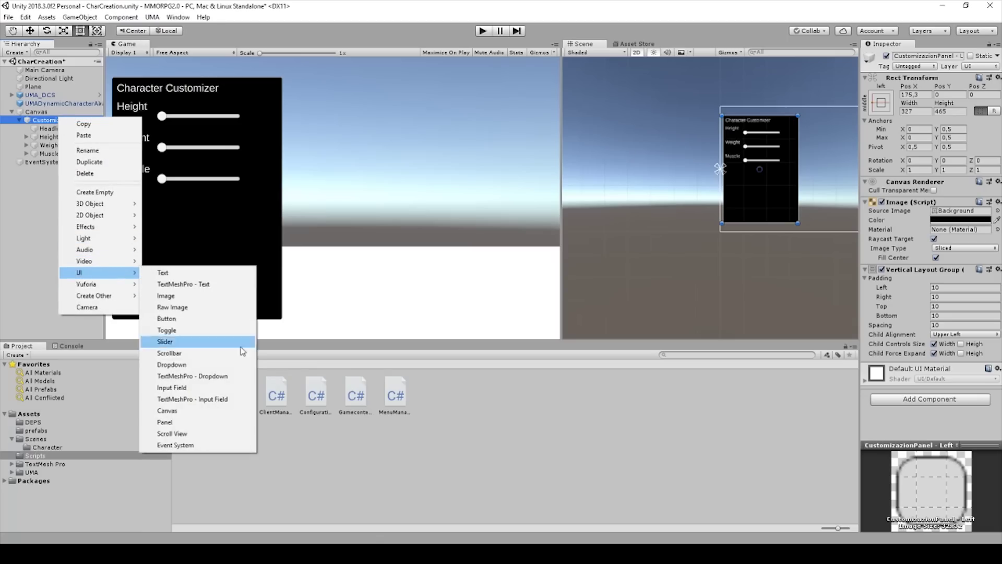
click(219, 423)
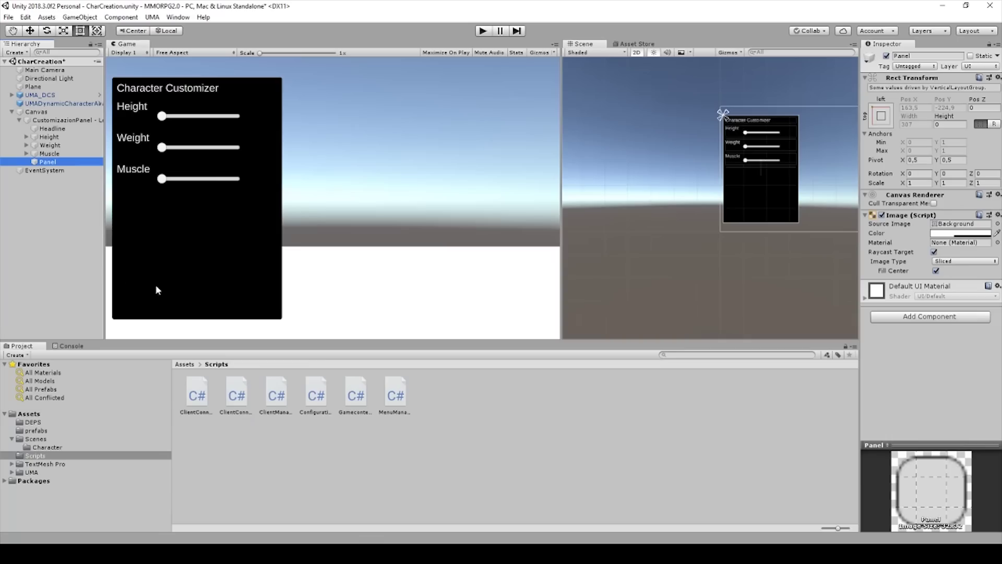
click(957, 317)
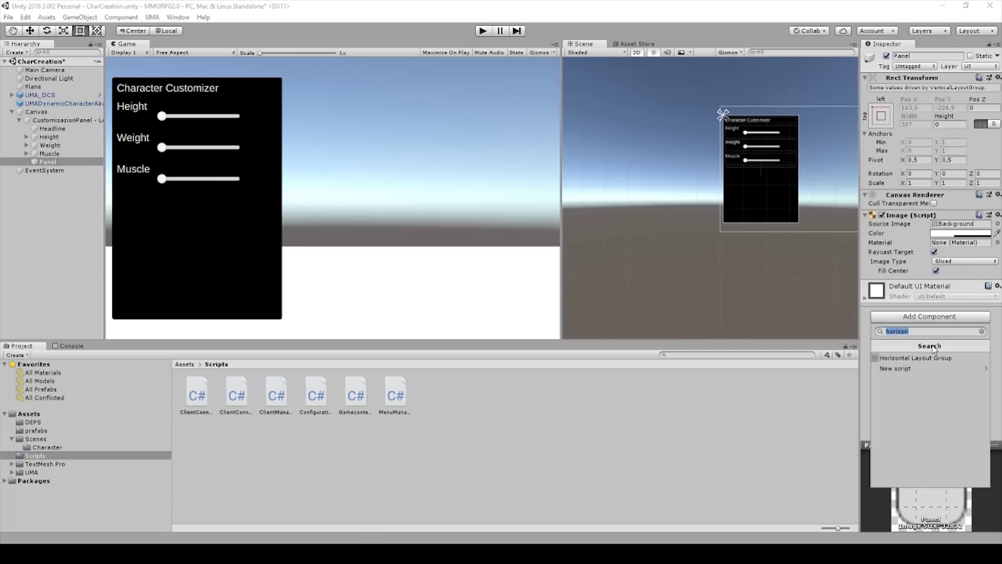
click(922, 359)
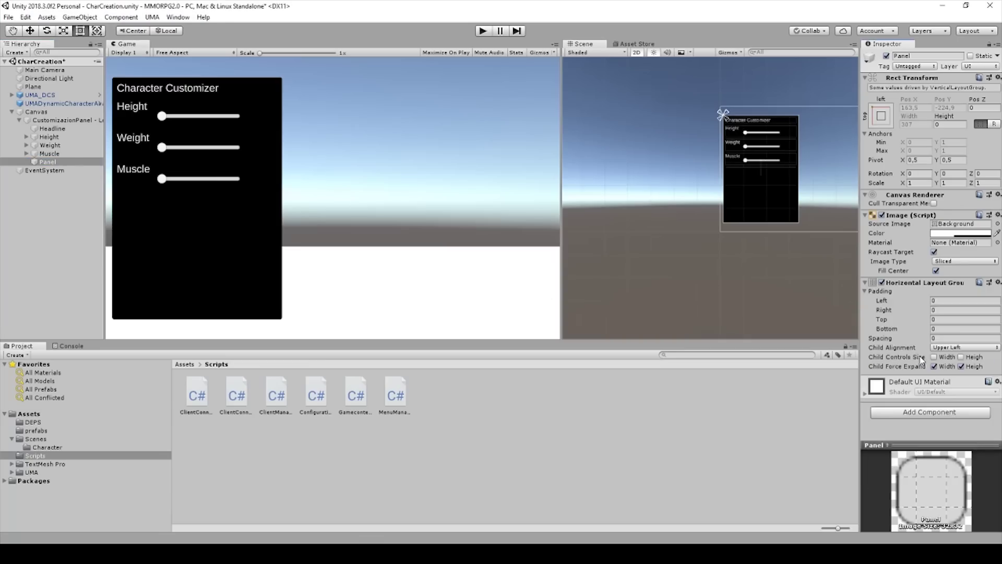
- Set all padding and spacing to 5 and enable Control Child Size width and height
click(944, 301)
text(5)
key(Tab)
text(5)
key(Tab)
text(5)
key(Tab)
text(5)
key(Tab)
text(5)
click(935, 357)
click(961, 357)
click(79, 162)
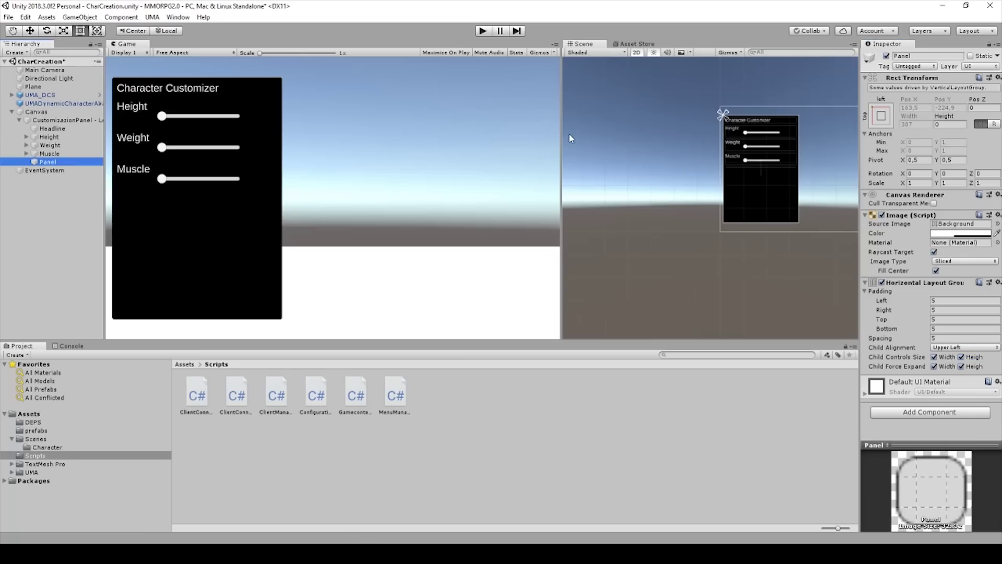
- Set the new Panel's Rect Transform height to 30 and rearrange the view splitters
drag(561, 137, 392, 148)
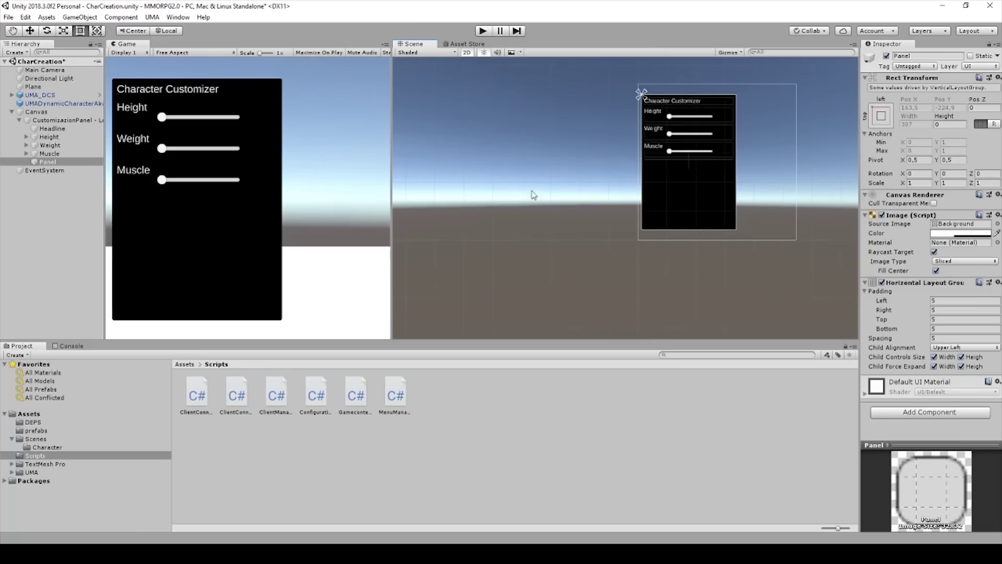
click(951, 126)
text(30)
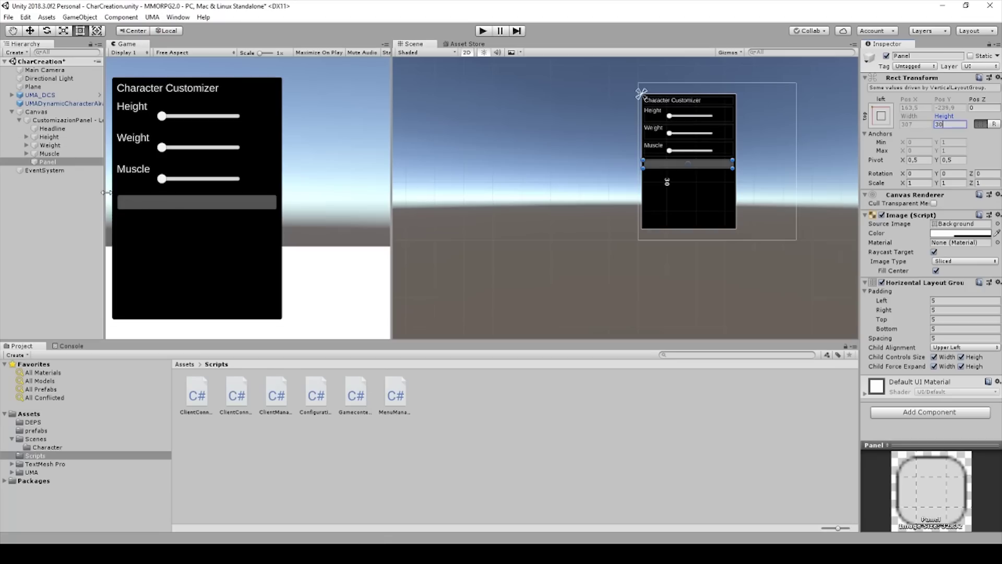
drag(392, 144, 475, 144)
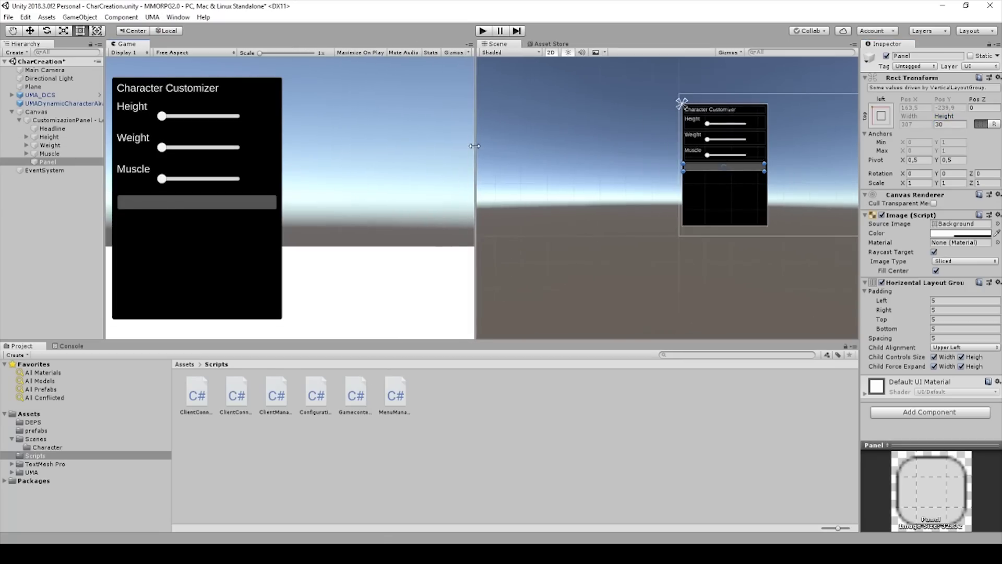
mouse_move(105, 172)
mouse_down()
mouse_move(139, 166)
mouse_move(109, 164)
mouse_move(121, 162)
mouse_up()
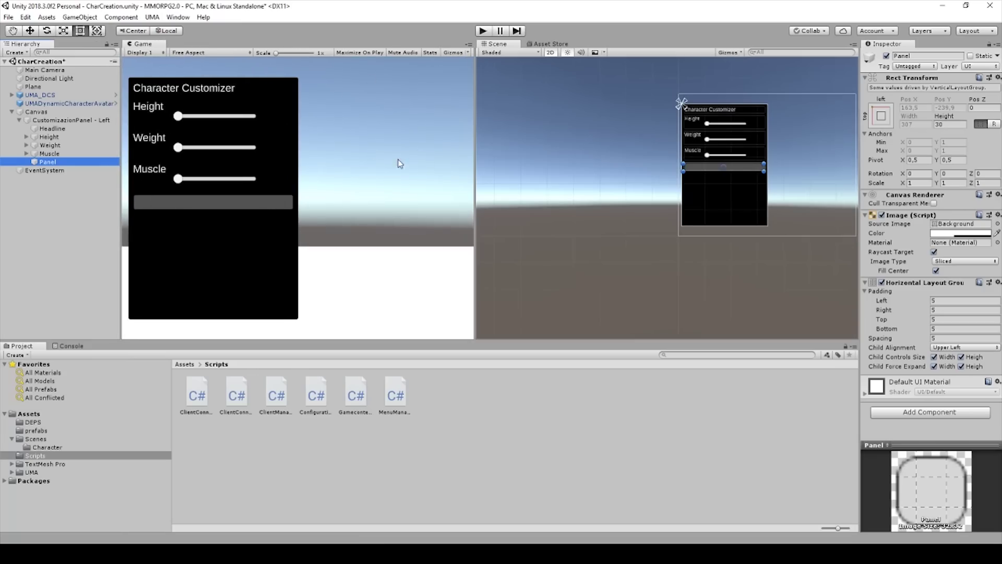
- Add a UI Button inside the new Panel
right_click(44, 162)
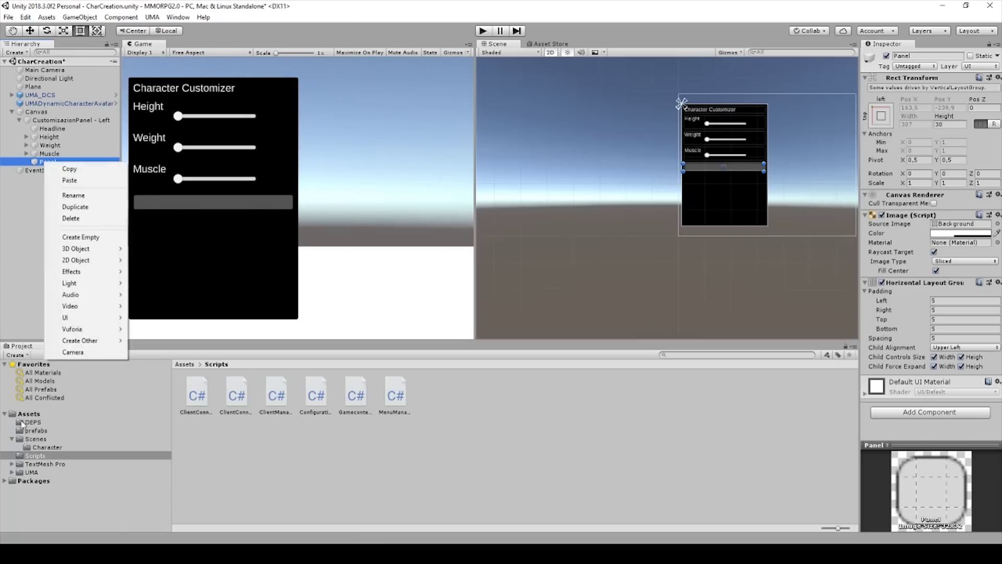
mouse_move(96, 319)
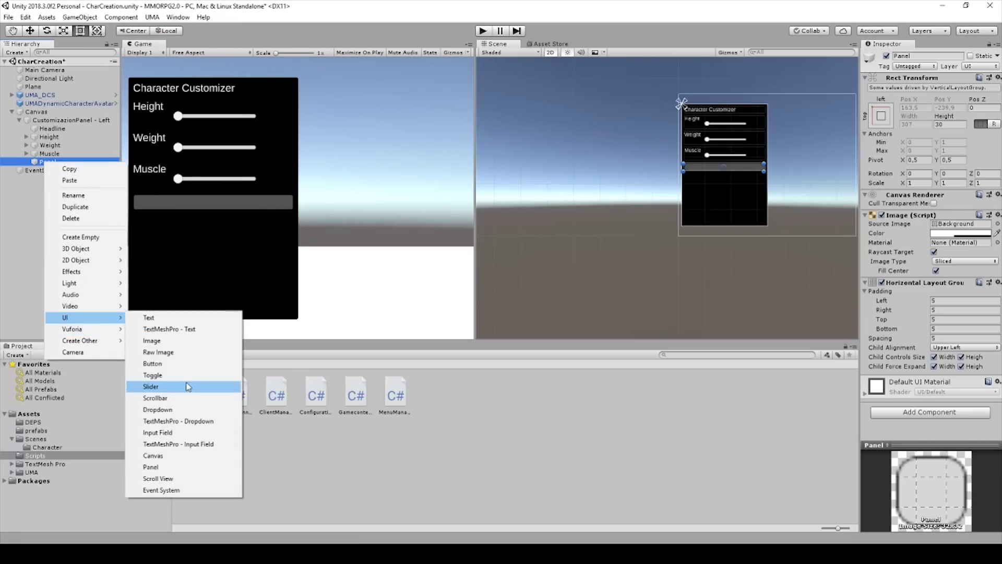
click(186, 362)
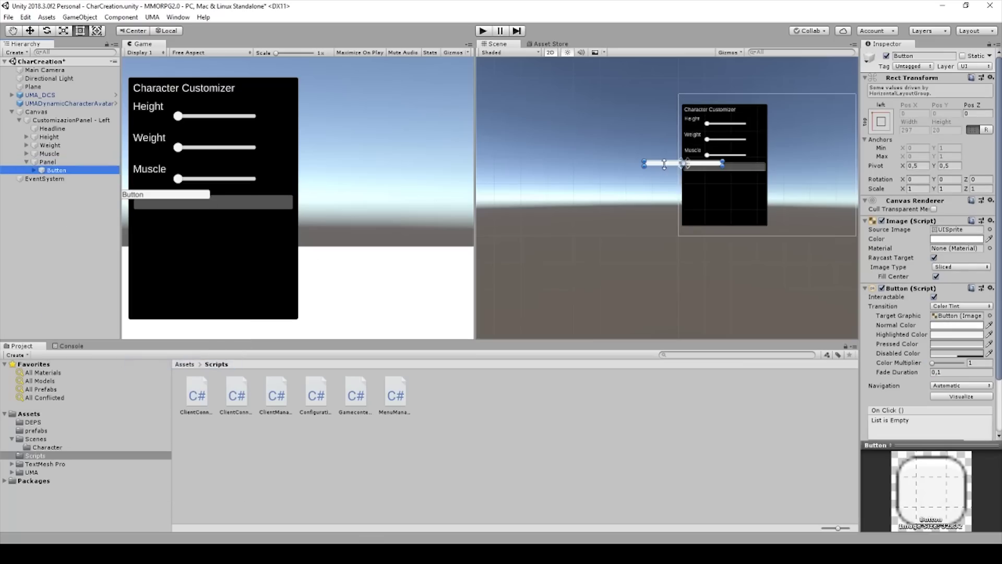
click(714, 166)
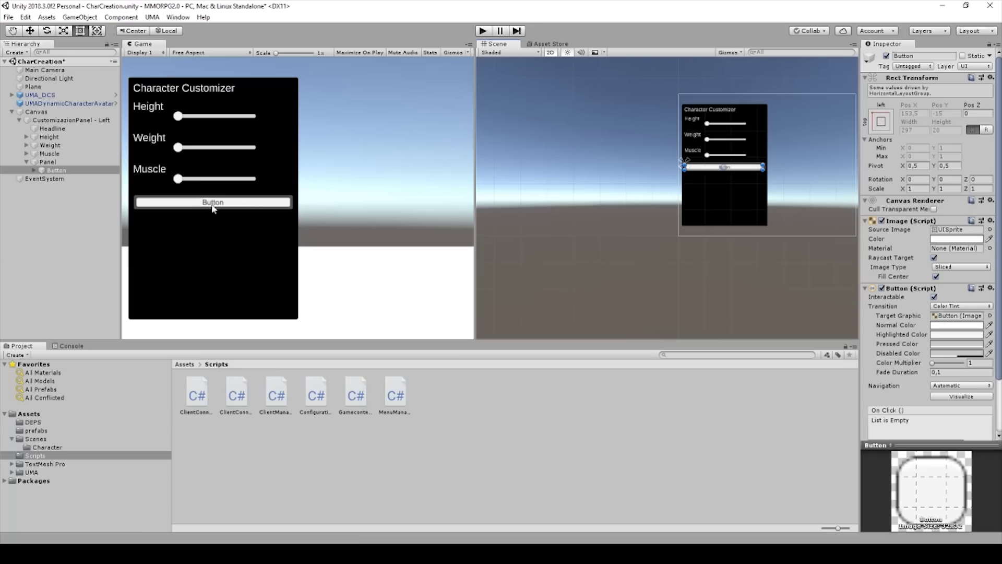
- Change the button's label text from 'Button' to '<'
click(38, 172)
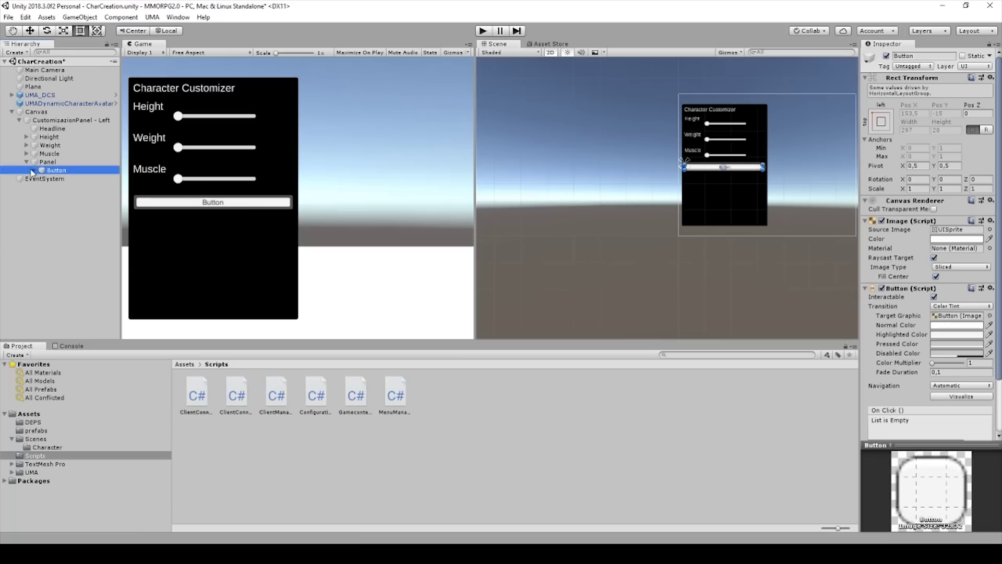
click(34, 170)
click(60, 179)
click(946, 226)
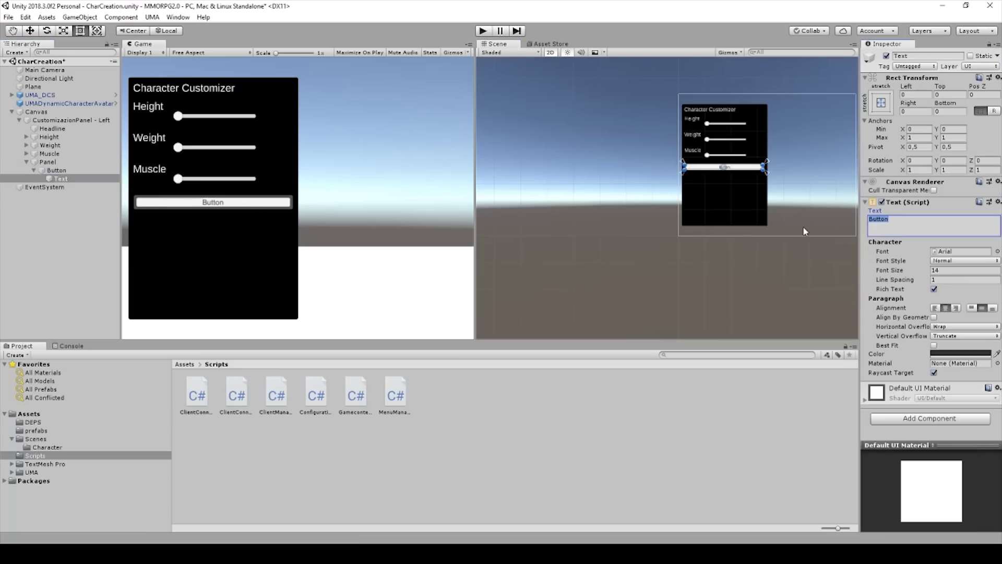
text(<)
click(53, 163)
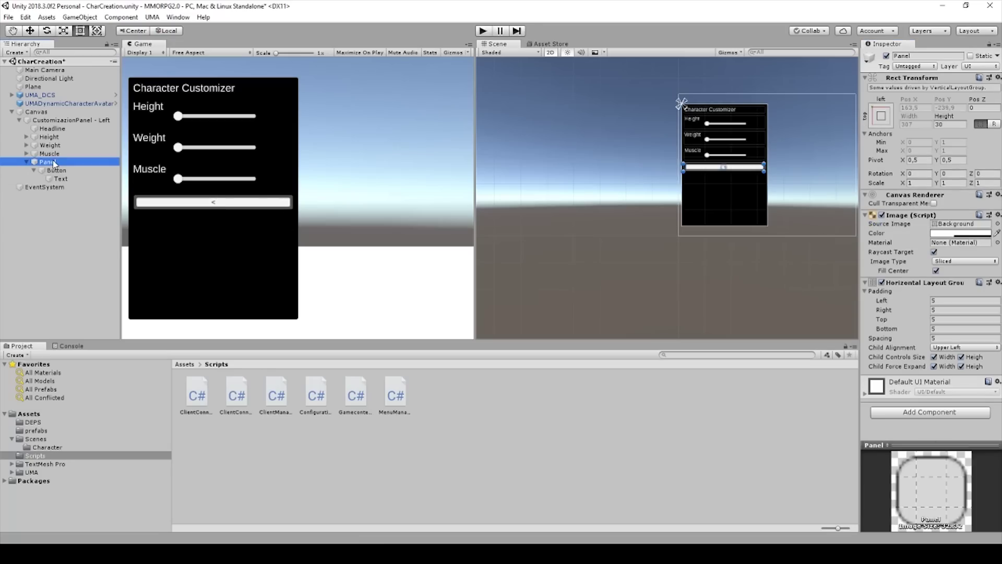
- Duplicate the '<' button twice to make three buttons in the row
right_click(54, 162)
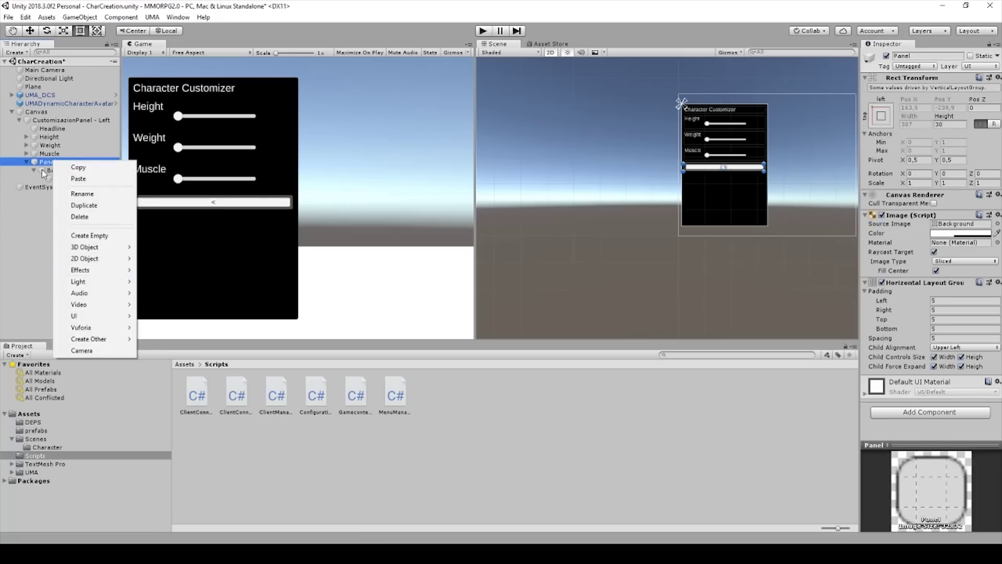
click(43, 174)
click(58, 171)
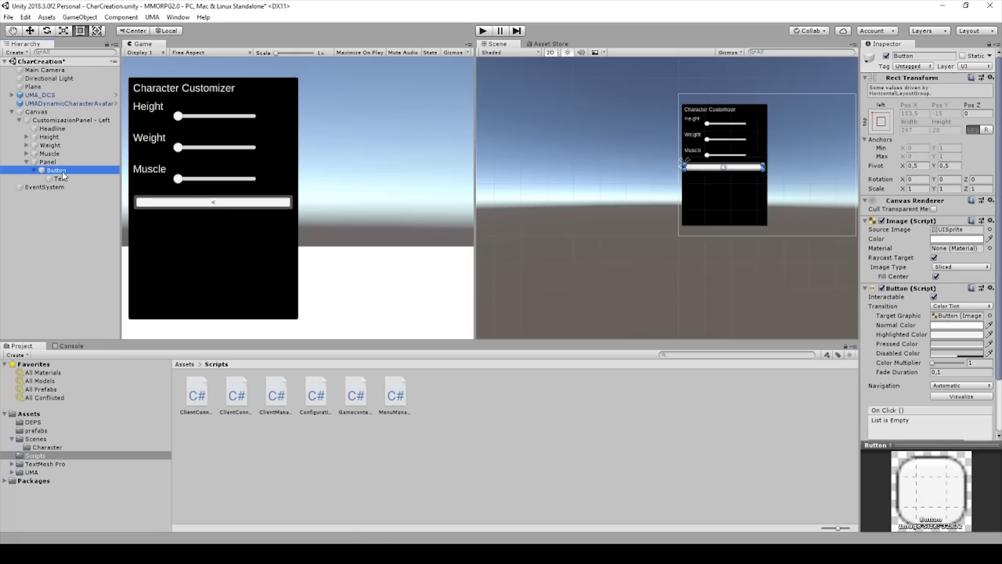
key(ctrl+d)
key(ctrl+d)
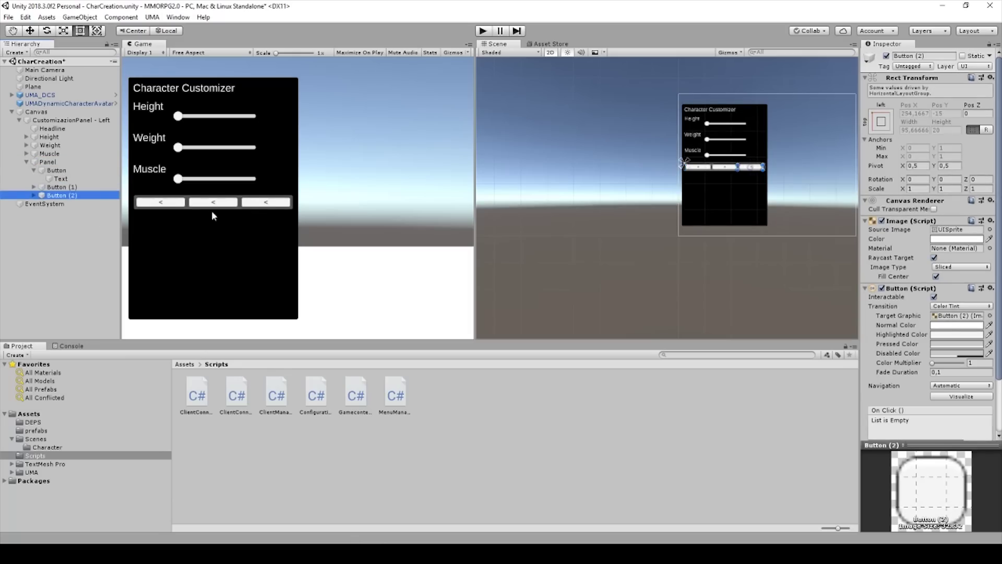
- Clear the label text of the middle Button (1)
click(60, 187)
key(Right)
click(60, 196)
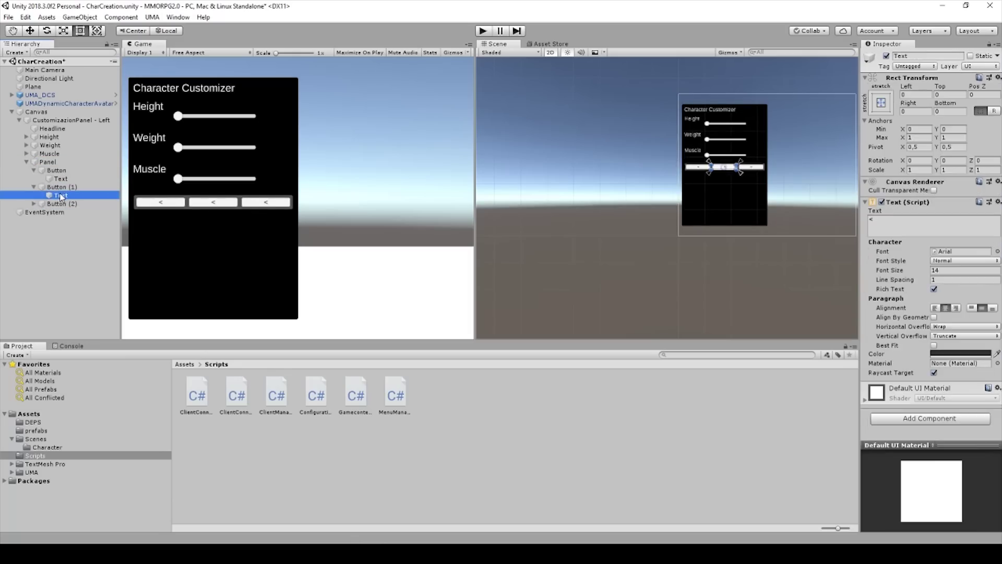
click(869, 219)
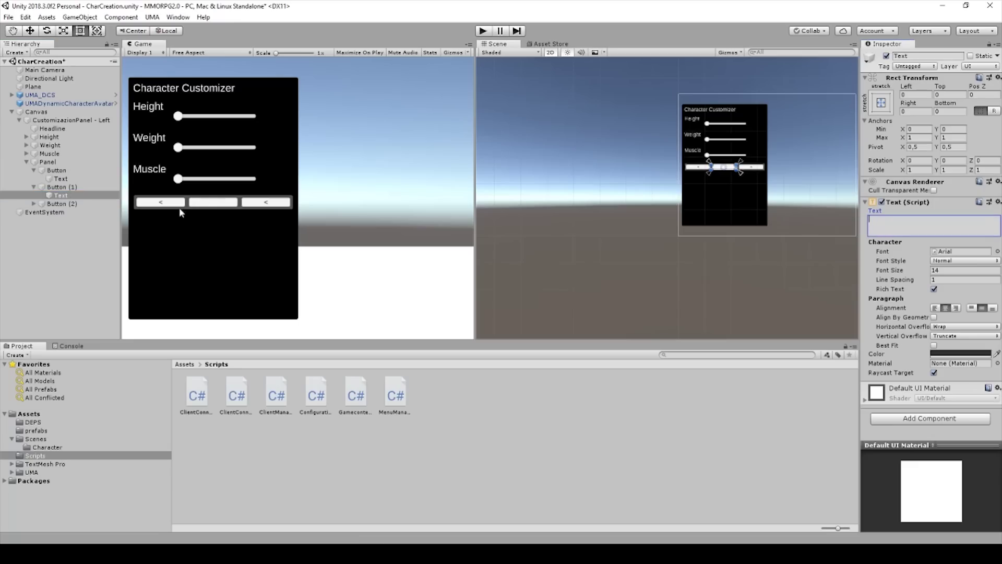
- Set Button (2)'s label text to '>'
click(61, 203)
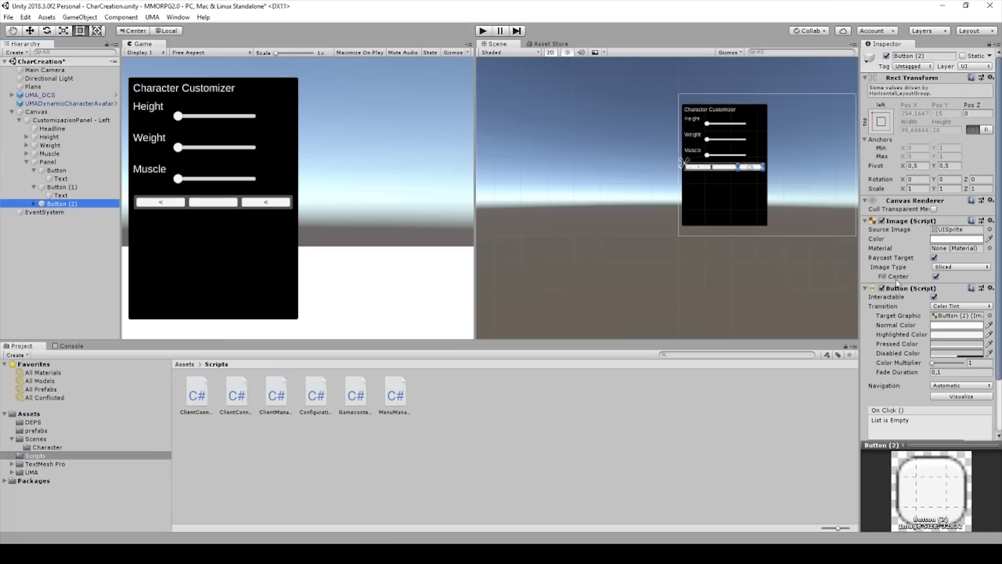
click(33, 204)
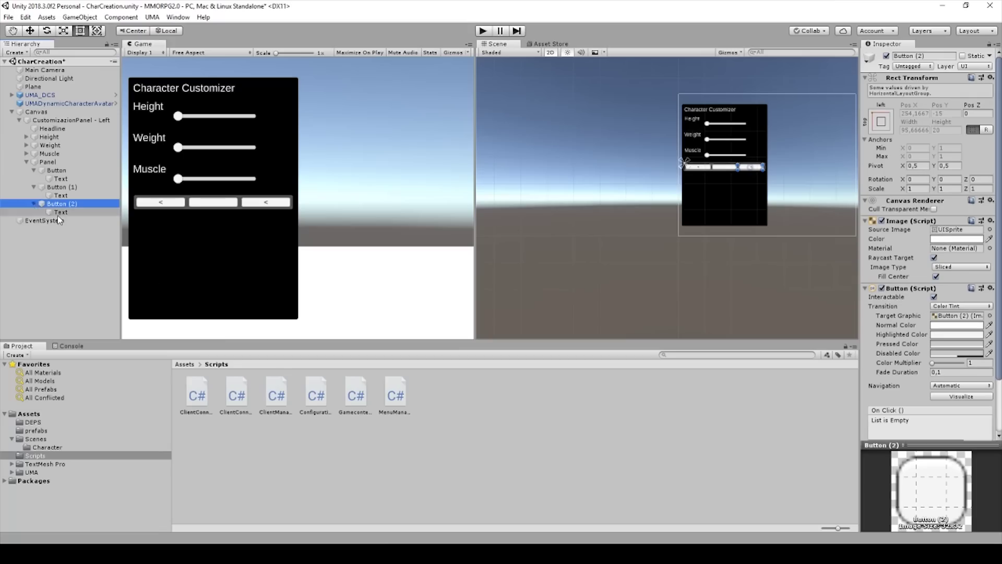
click(42, 211)
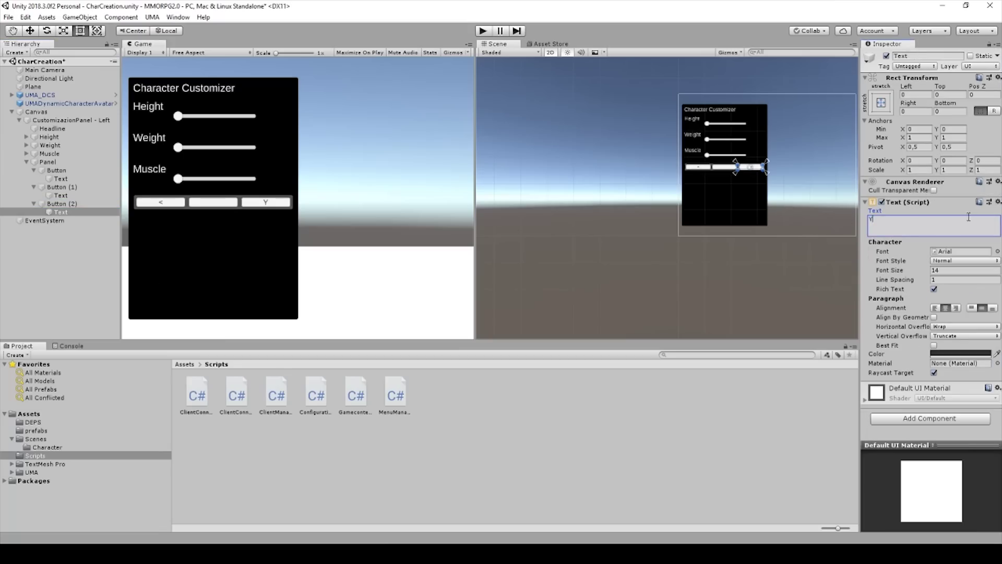
text(>)
click(52, 171)
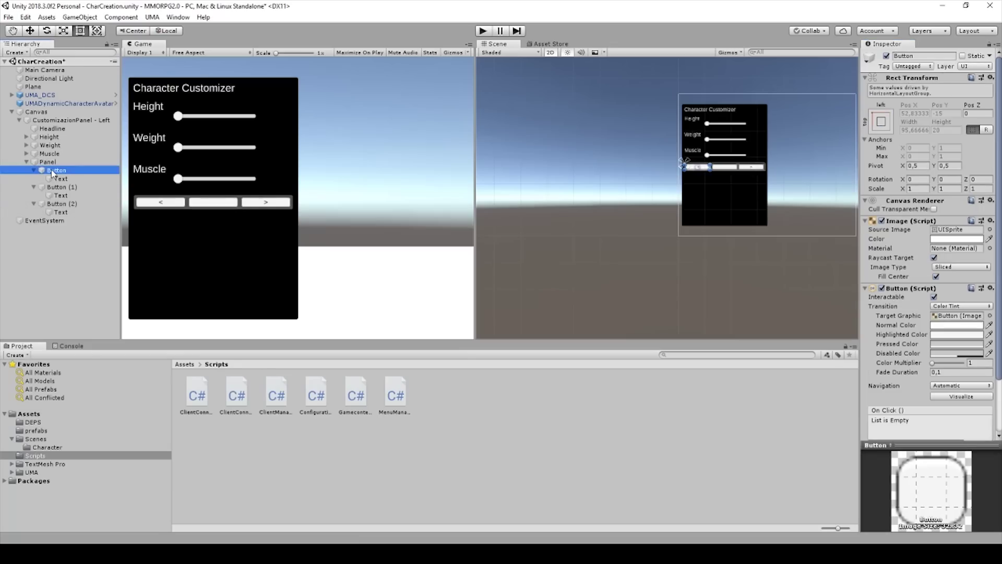
- Add a TextMeshPro text to the customizer, placed between the Muscle slider and the button row
drag(52, 171, 54, 170)
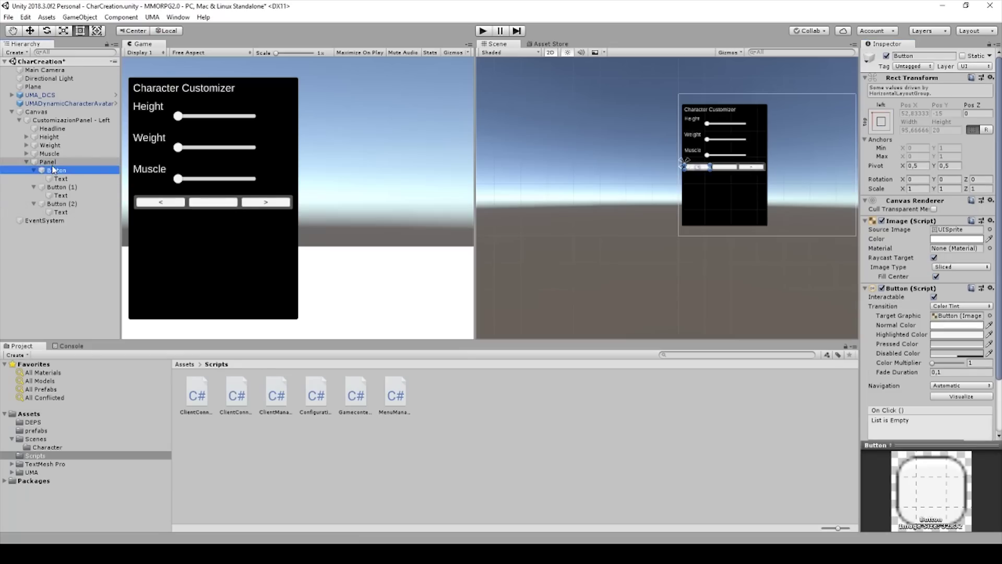
right_click(39, 121)
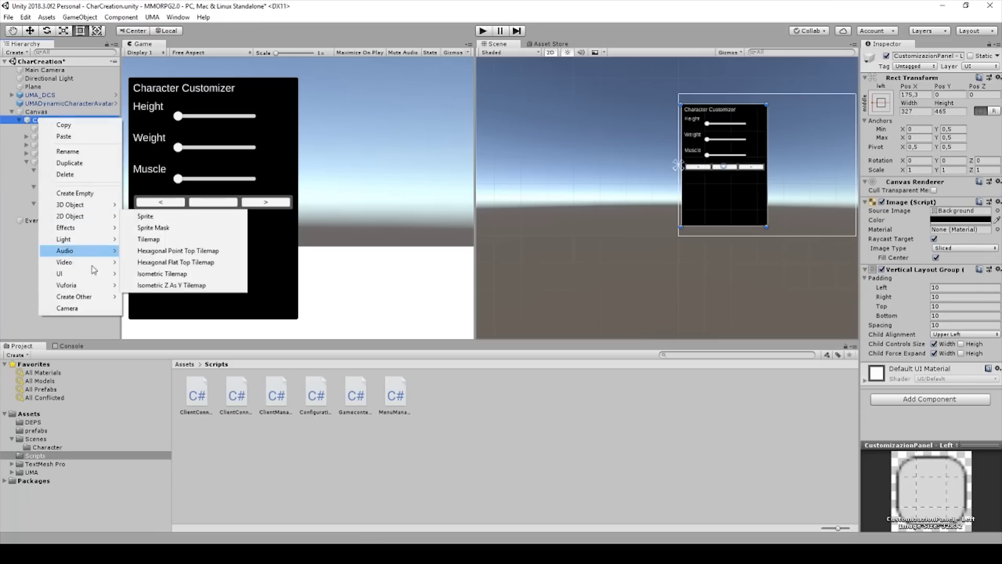
mouse_move(99, 273)
click(197, 285)
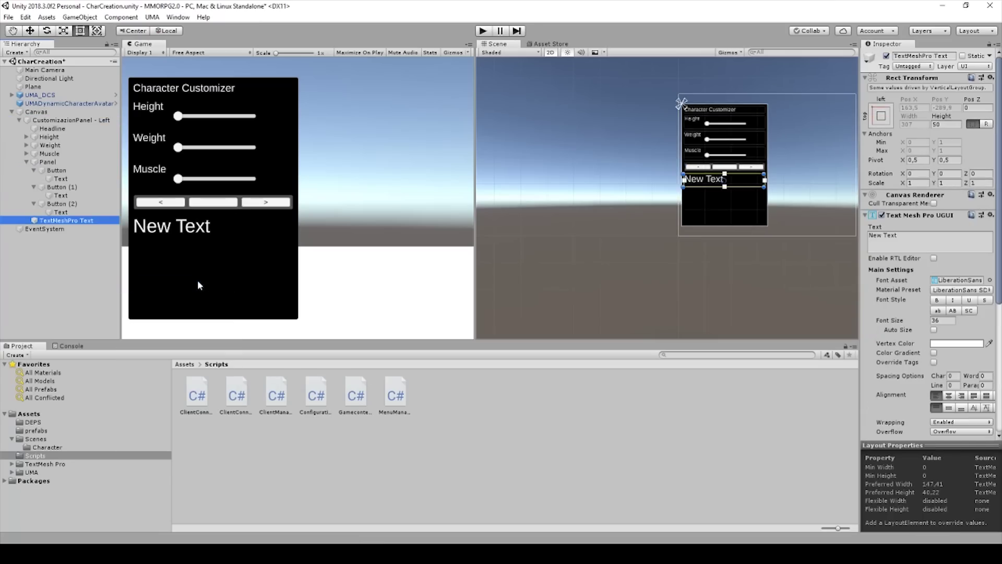
drag(55, 221, 62, 158)
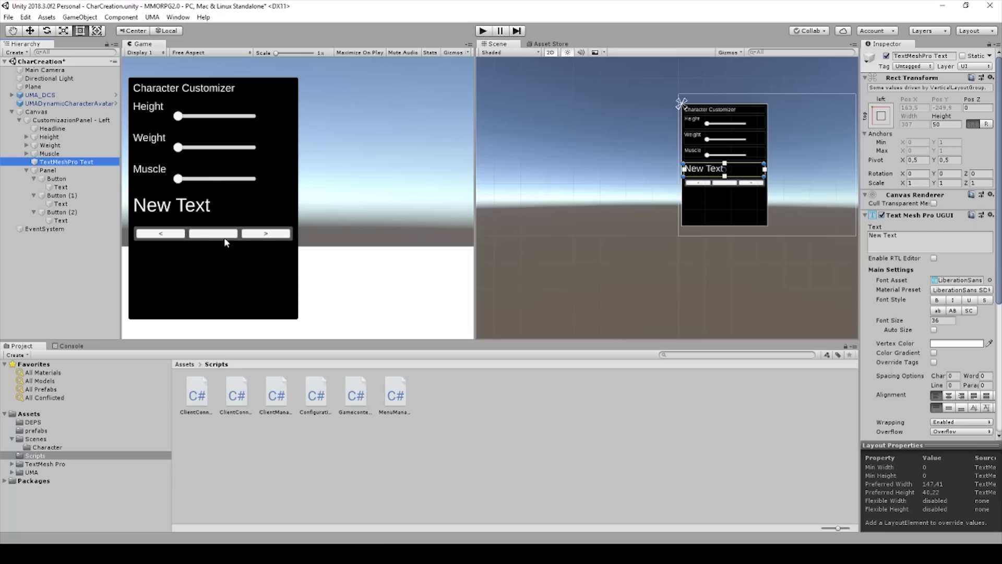
- Set the new label's text to 'Hair:' and its font size to 20
click(924, 251)
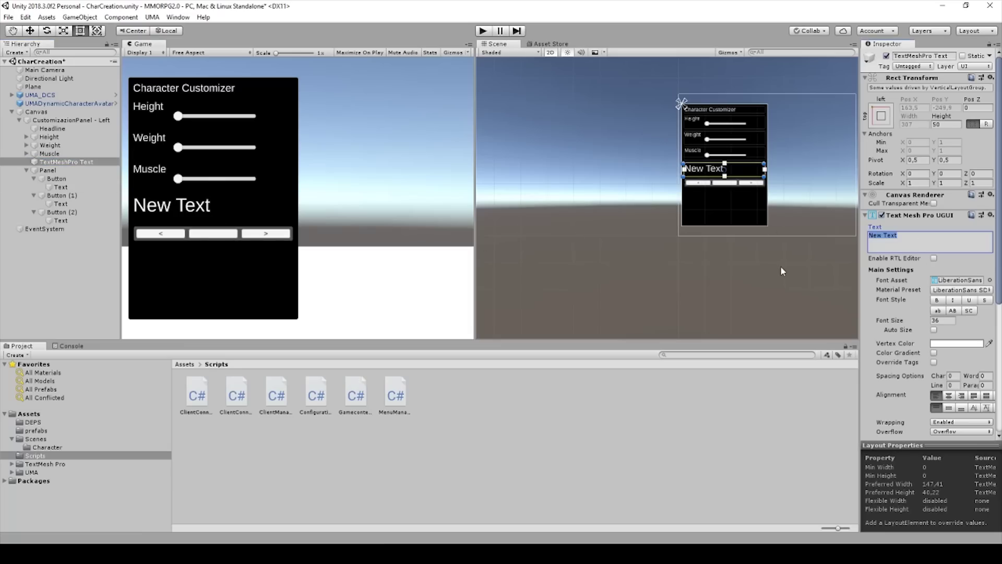
text(Hair:)
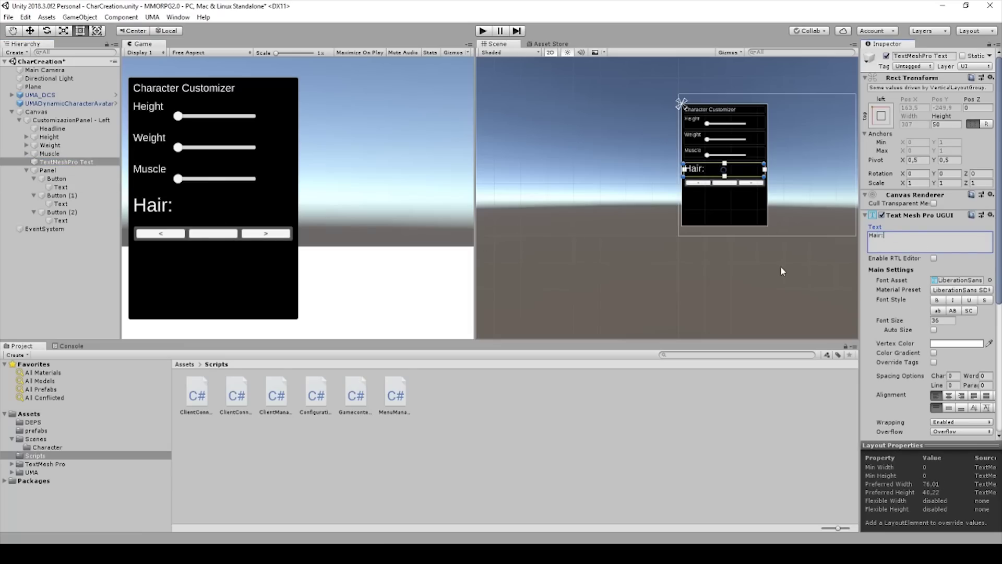
double_click(942, 319)
text(20)
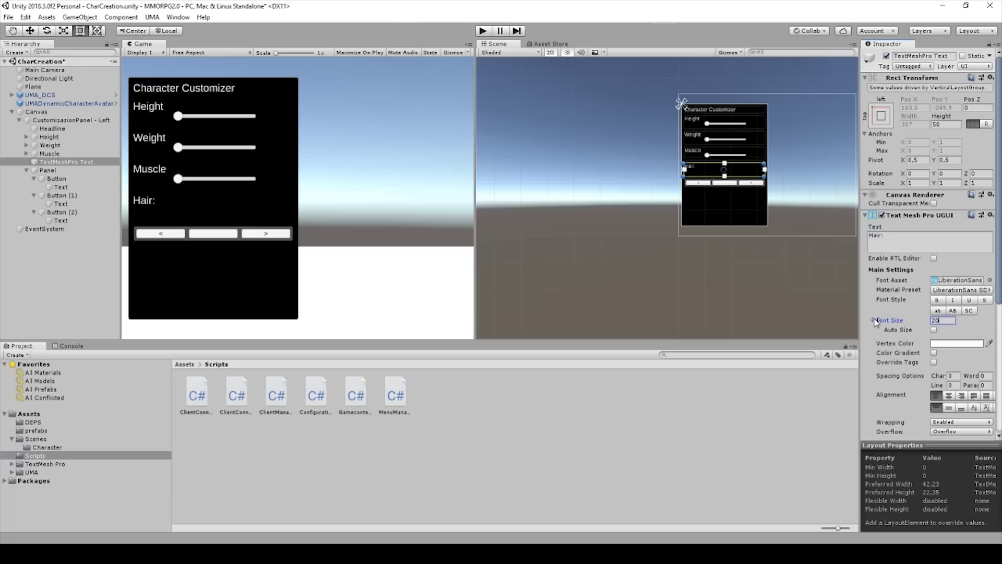
click(47, 170)
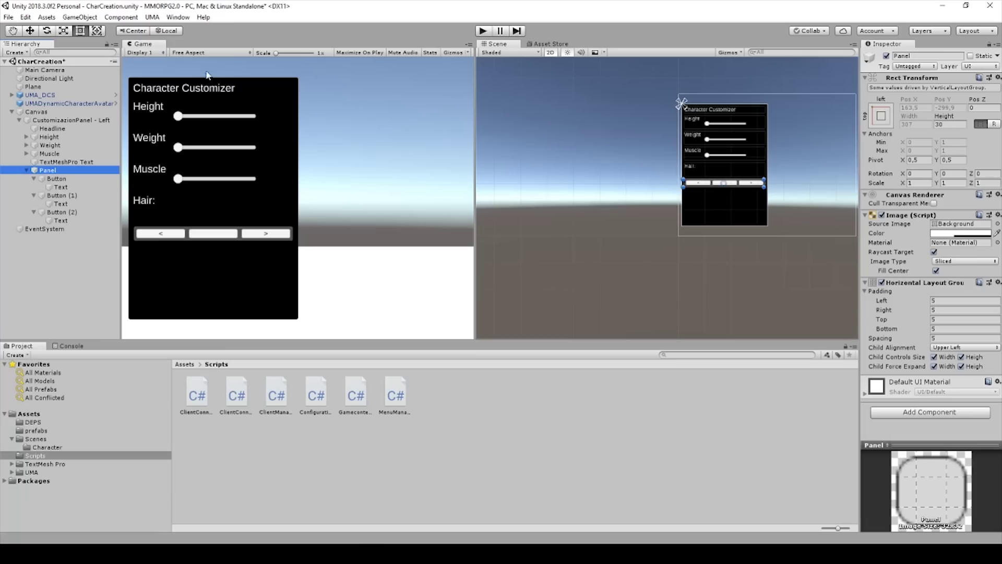
- With the Move tool, shrink the Hair: label's height to 12.2 above the arrow buttons
click(31, 31)
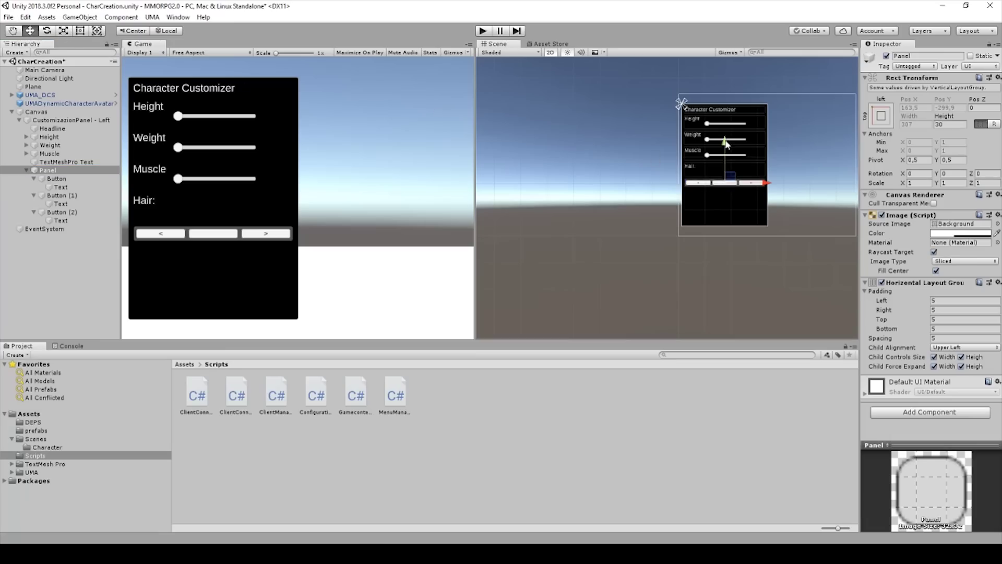
click(708, 184)
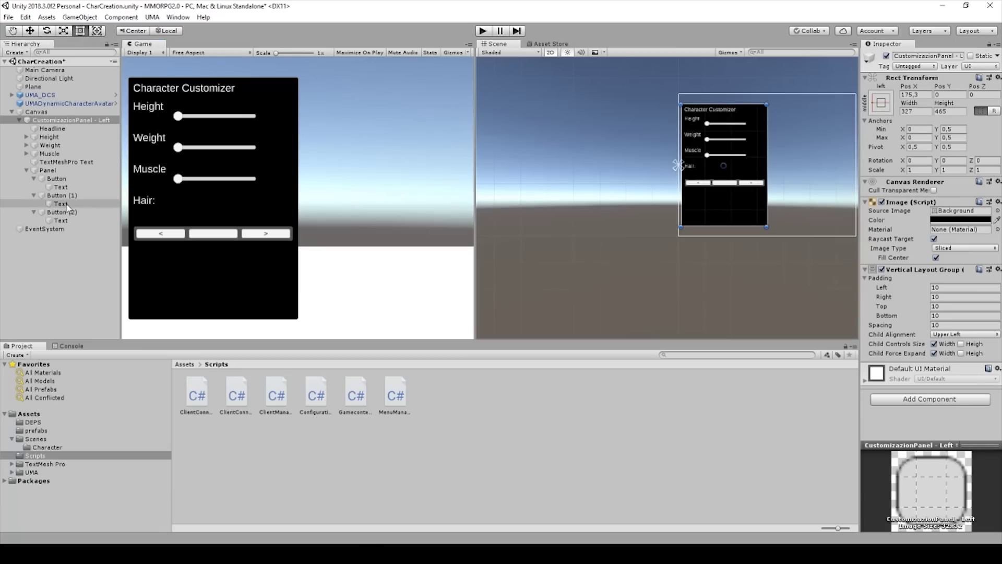
drag(67, 207, 61, 162)
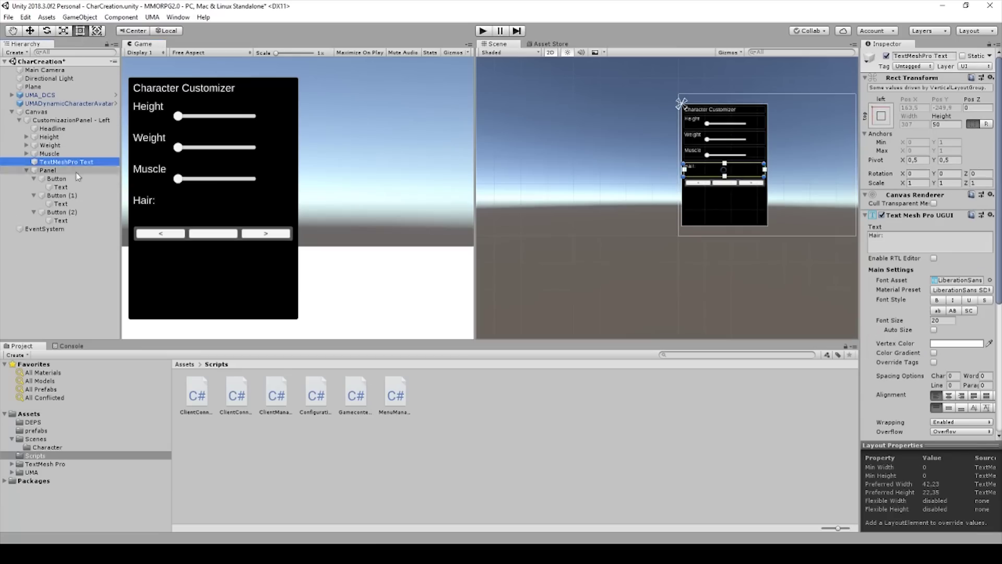
click(725, 179)
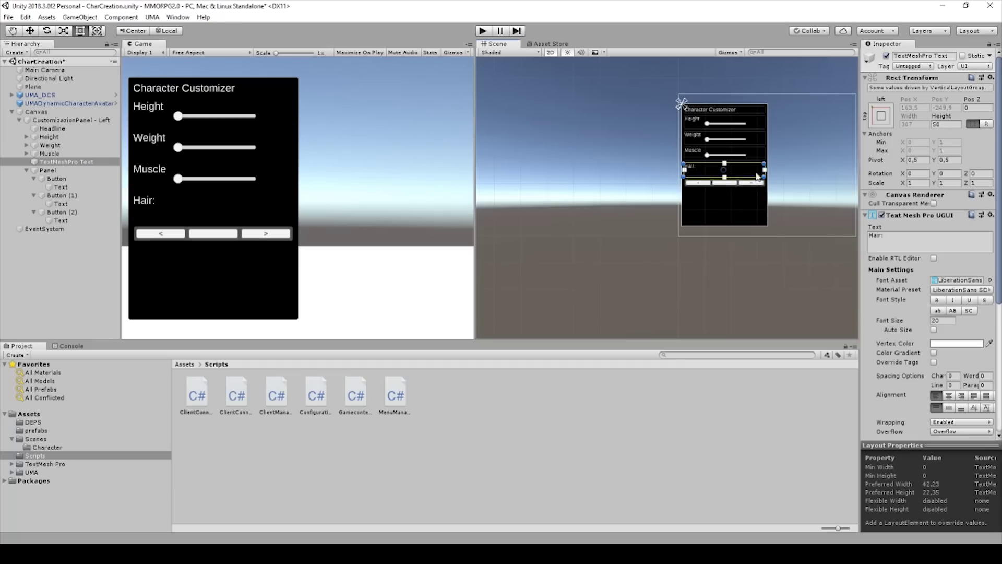
drag(762, 173, 763, 165)
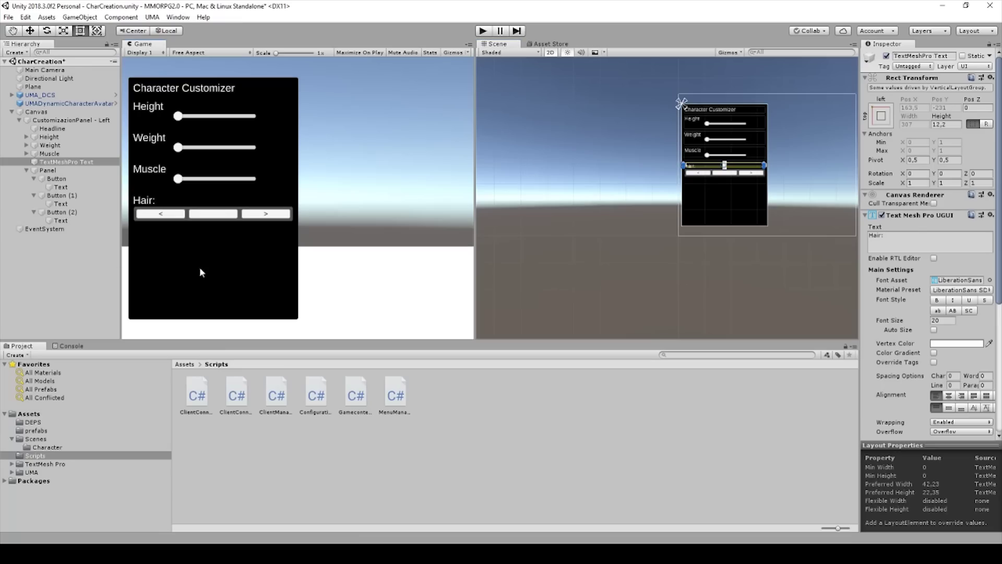
click(27, 170)
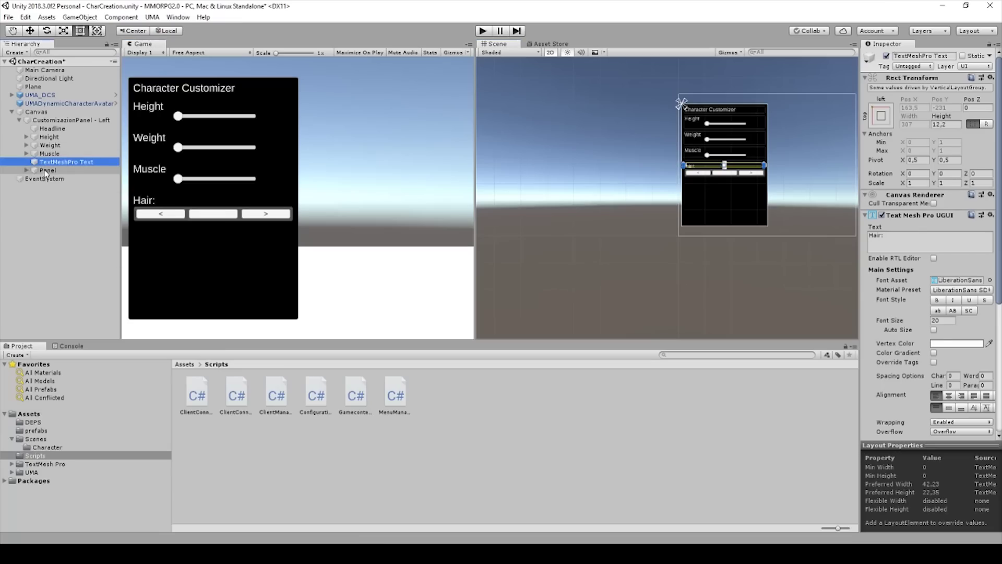
click(46, 171)
- Remove the stray text added to the button row and start a TextMeshPro text on CustomizazionPanel
right_click(53, 170)
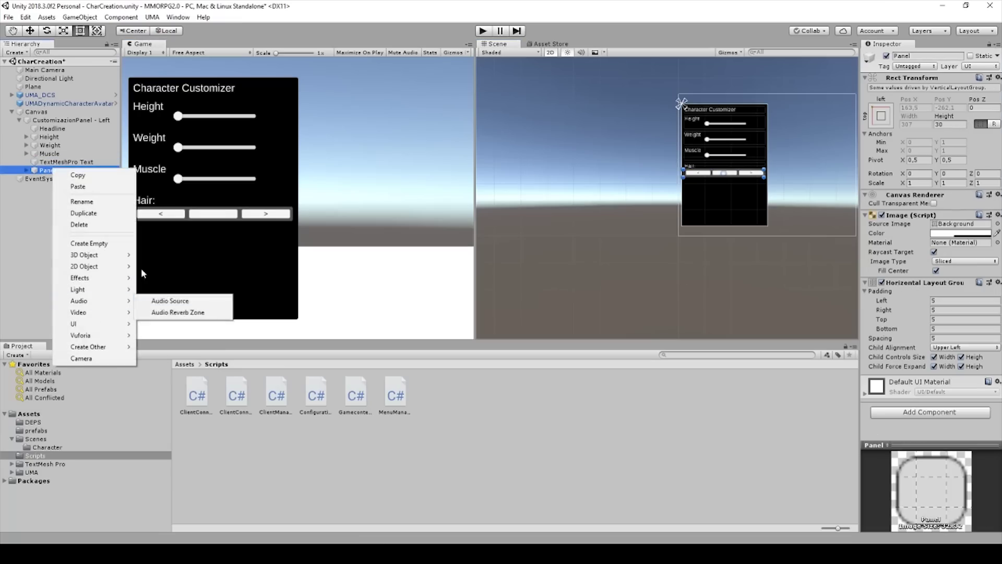
mouse_move(115, 325)
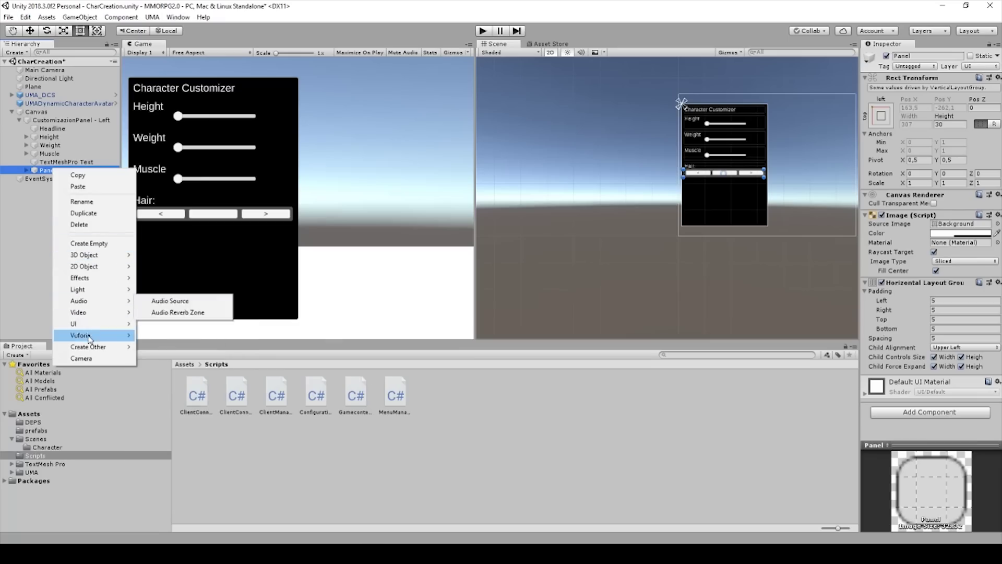
mouse_move(78, 323)
click(156, 324)
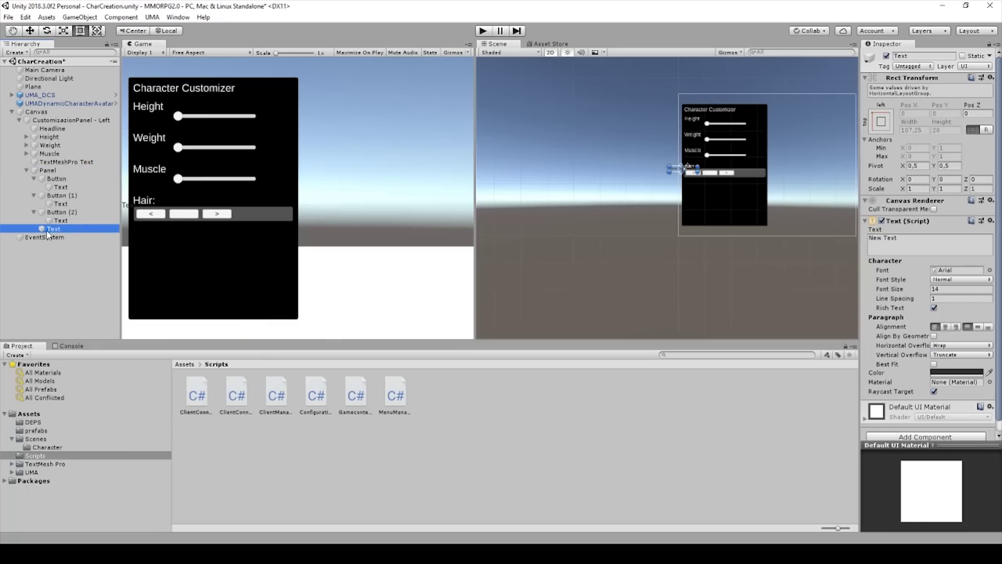
key(Delete)
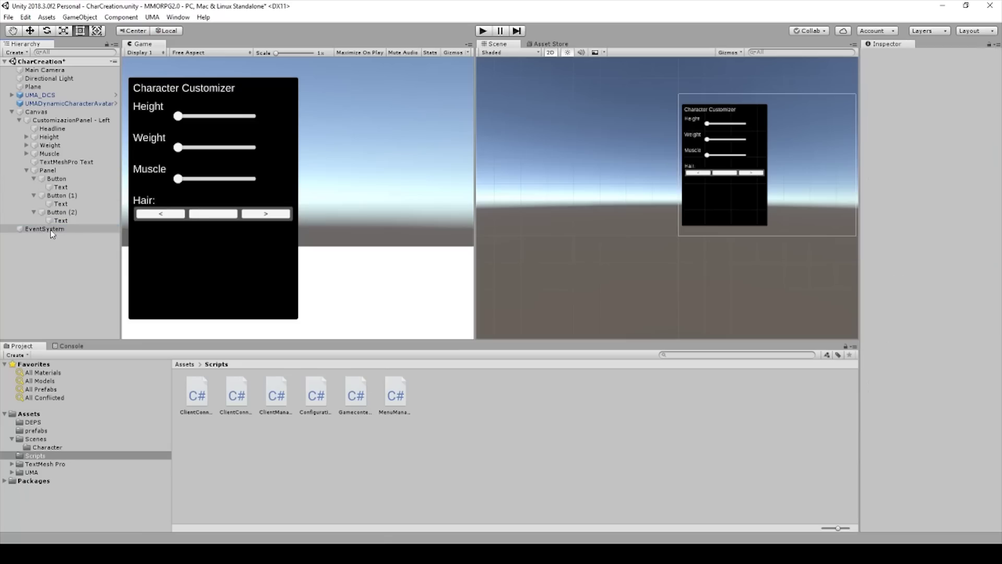
right_click(38, 119)
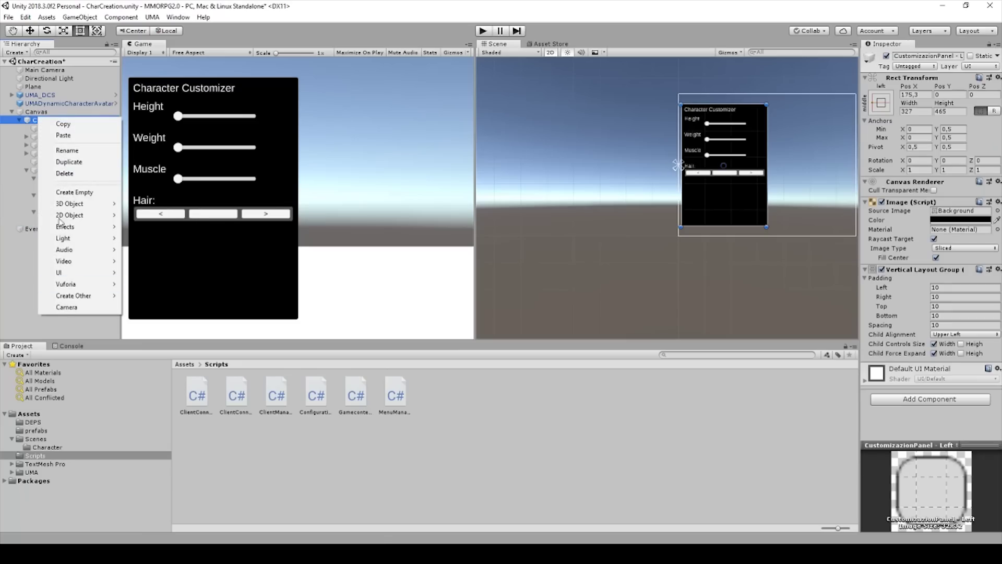
mouse_move(111, 277)
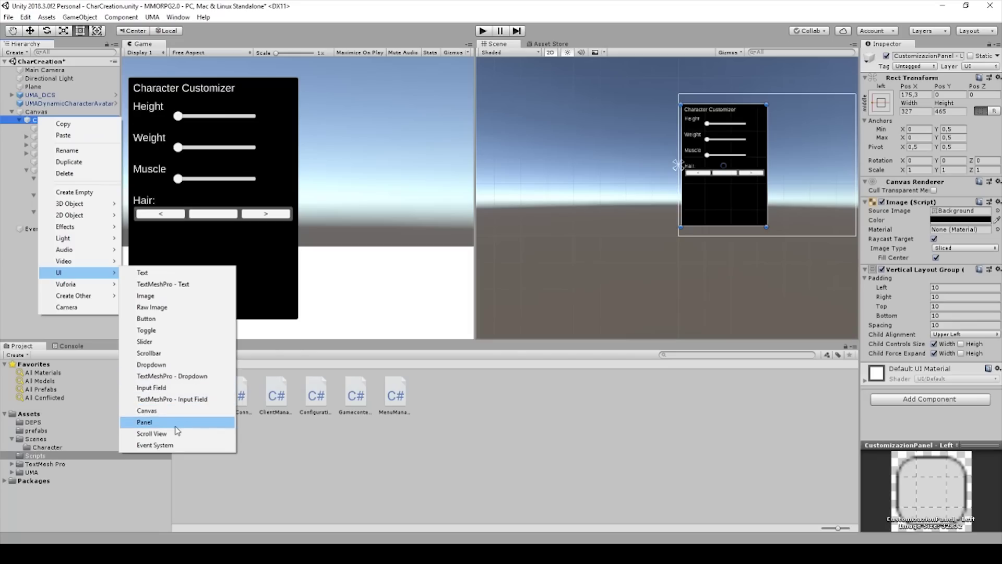
- Add a TextMeshPro label 'Skincolor:' at font size 20, shrinking its height to 24.1
click(157, 284)
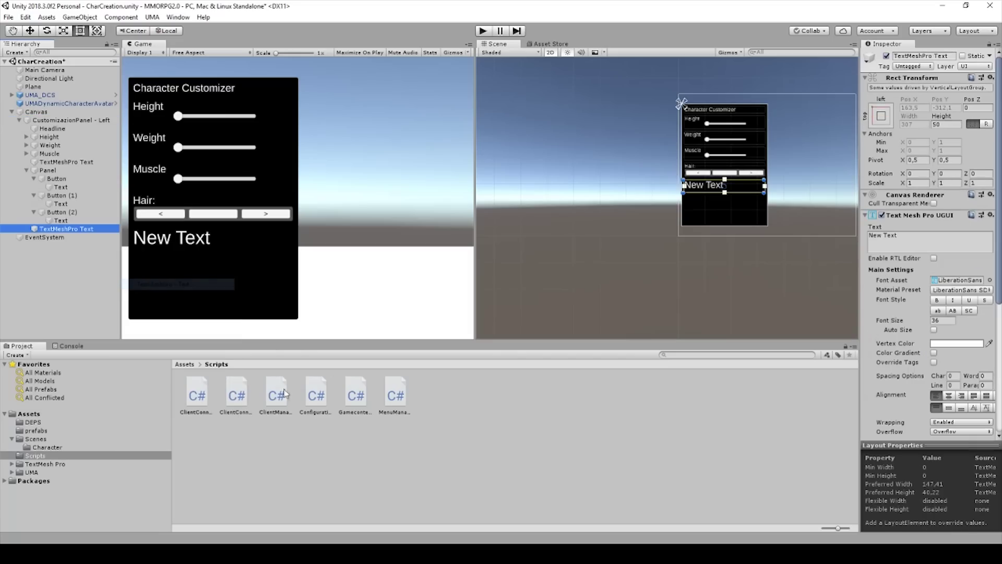
click(928, 234)
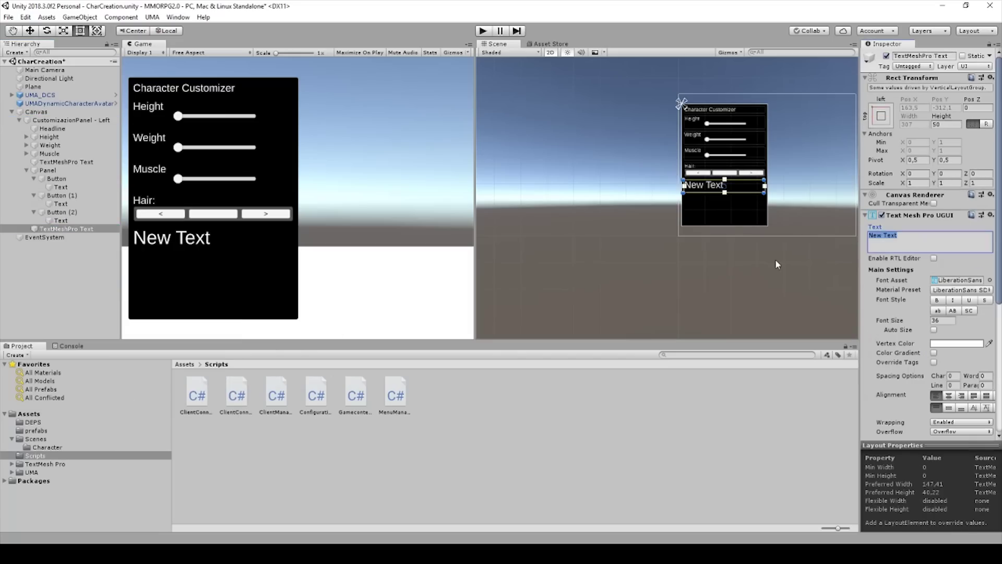
text(Skin)
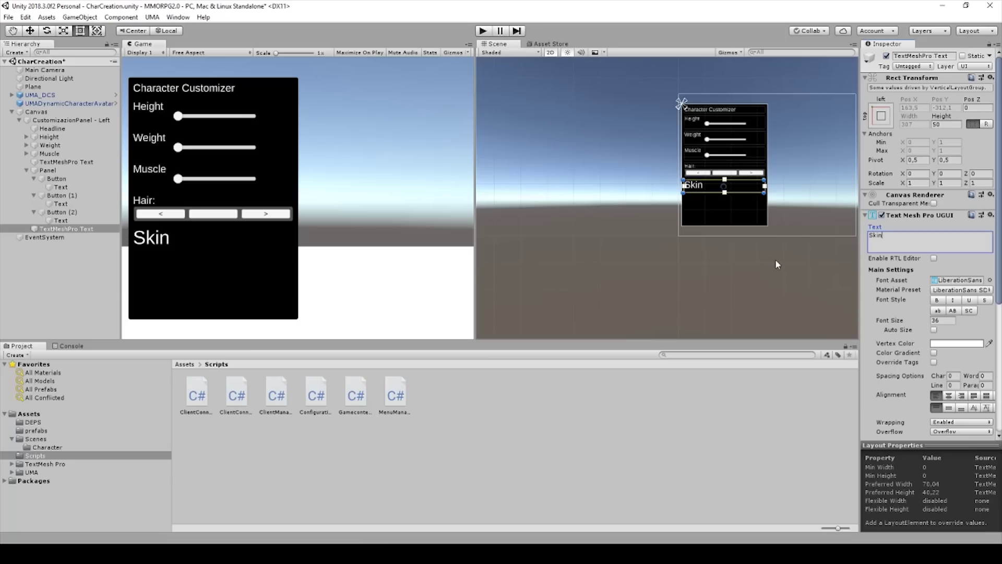
text(color:)
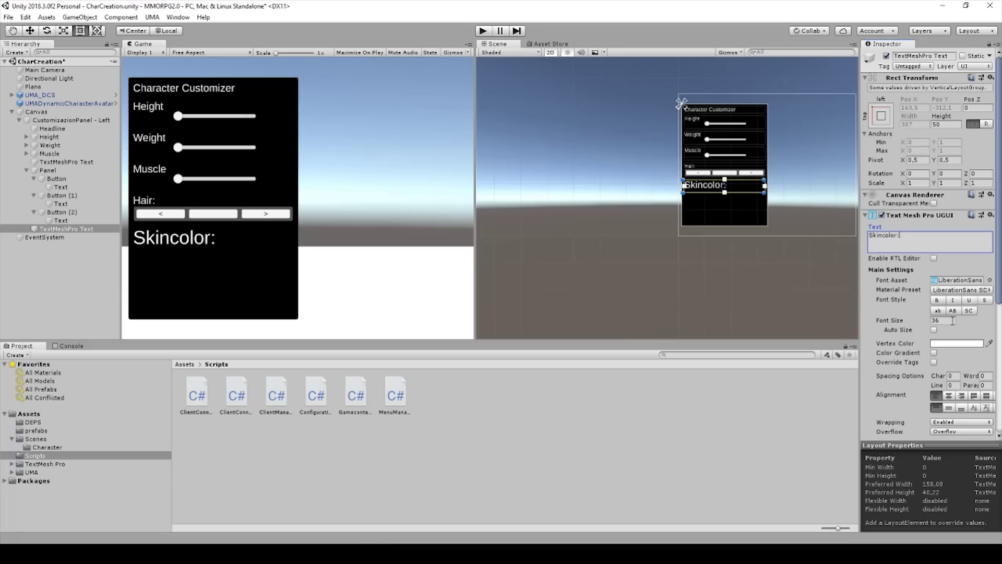
click(952, 321)
text(20)
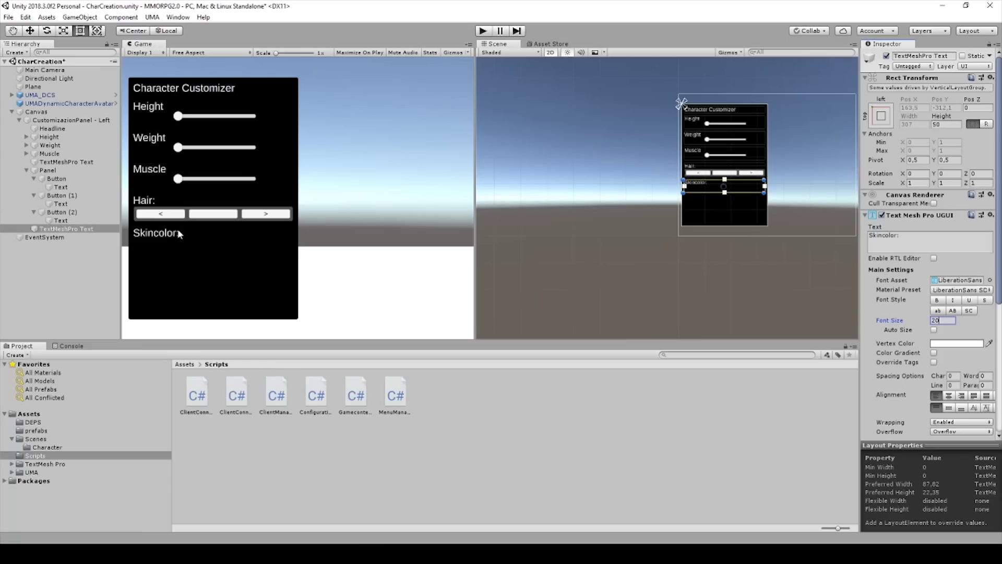
drag(762, 193, 764, 186)
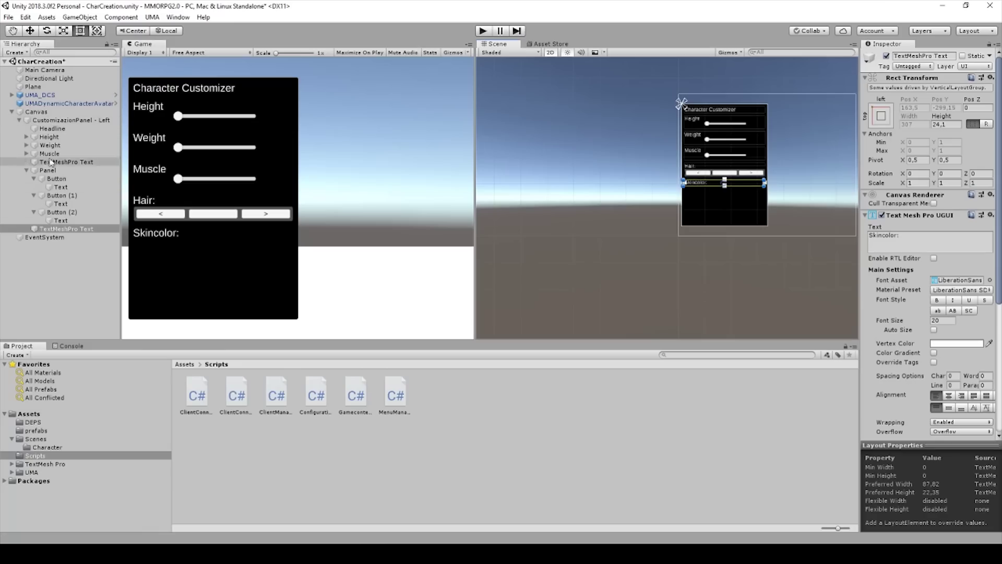
- Rename the Hair button row object to 'HairPanel'
click(26, 170)
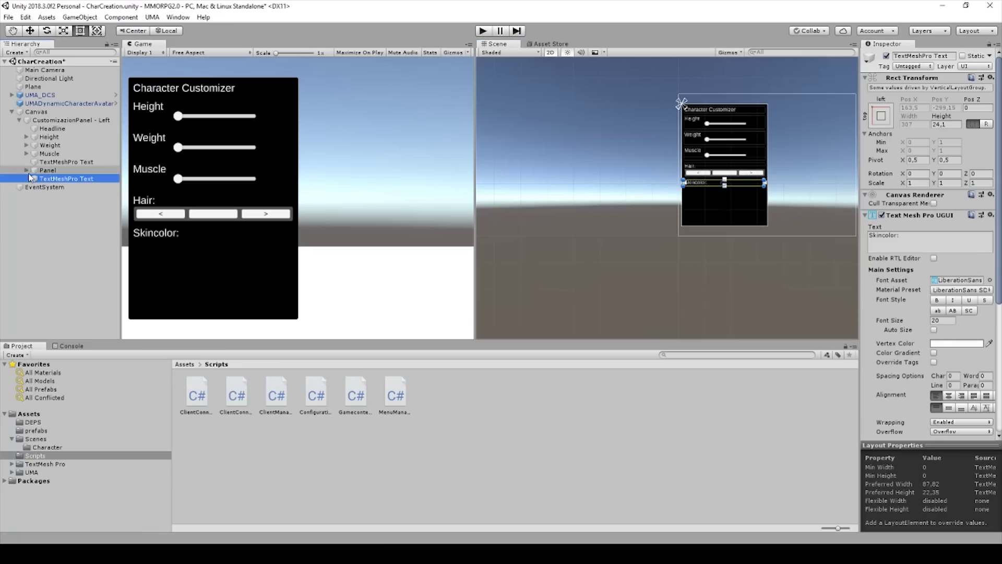
click(47, 171)
click(933, 57)
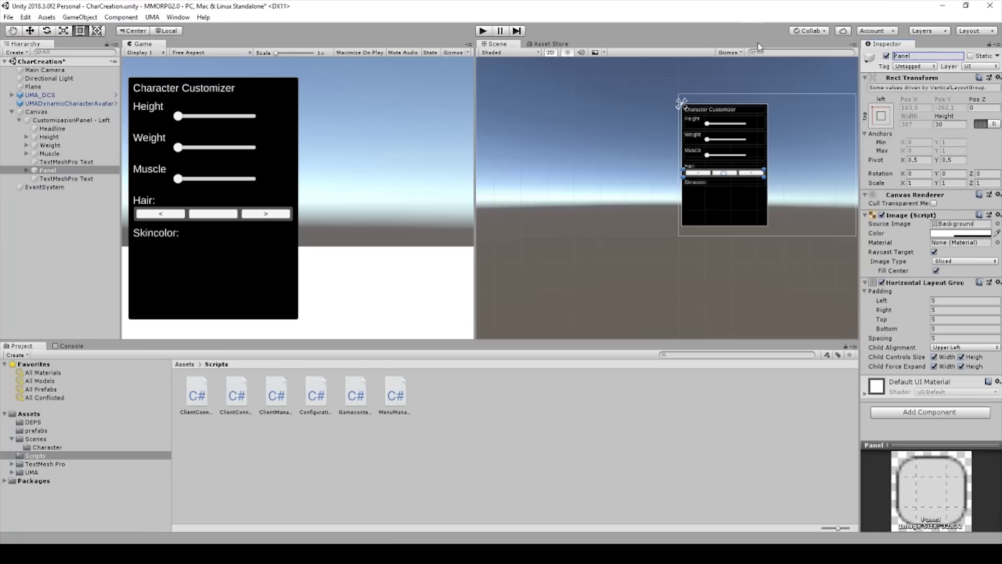
text(Hai)
text(r)
key(Return)
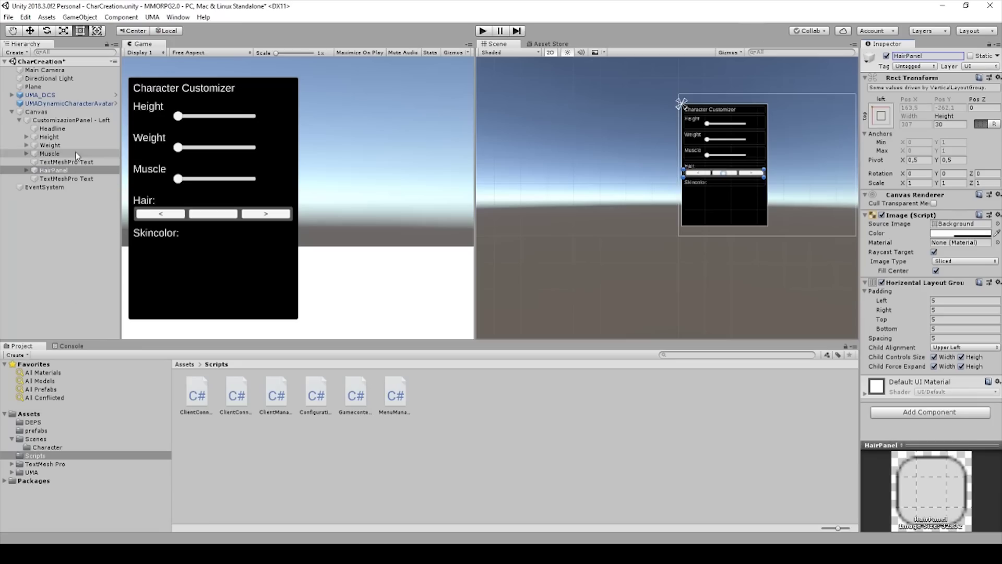
- Move the Hair: label above HairPanel and rename it 'Hair - Text'
click(73, 179)
drag(73, 179, 60, 166)
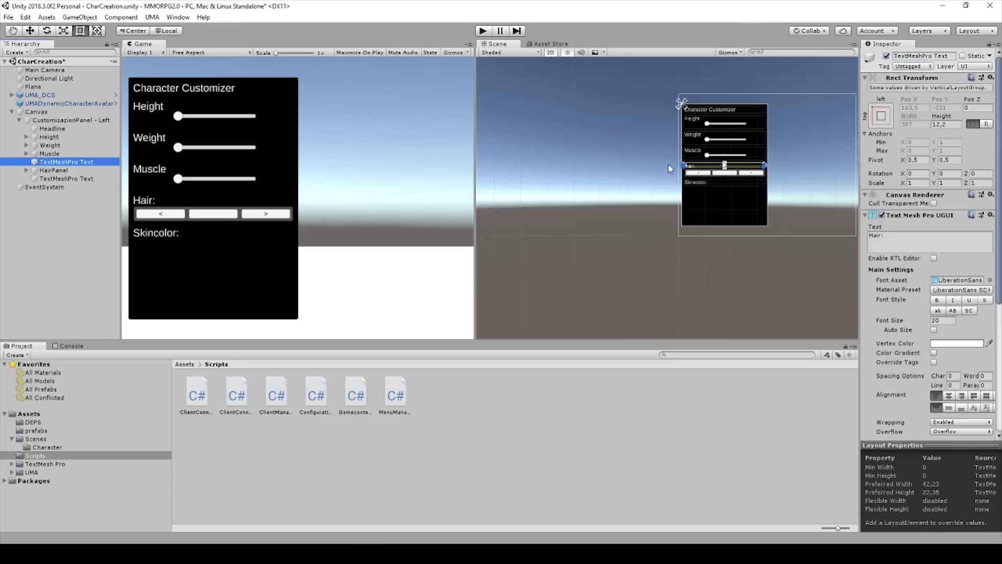
click(934, 55)
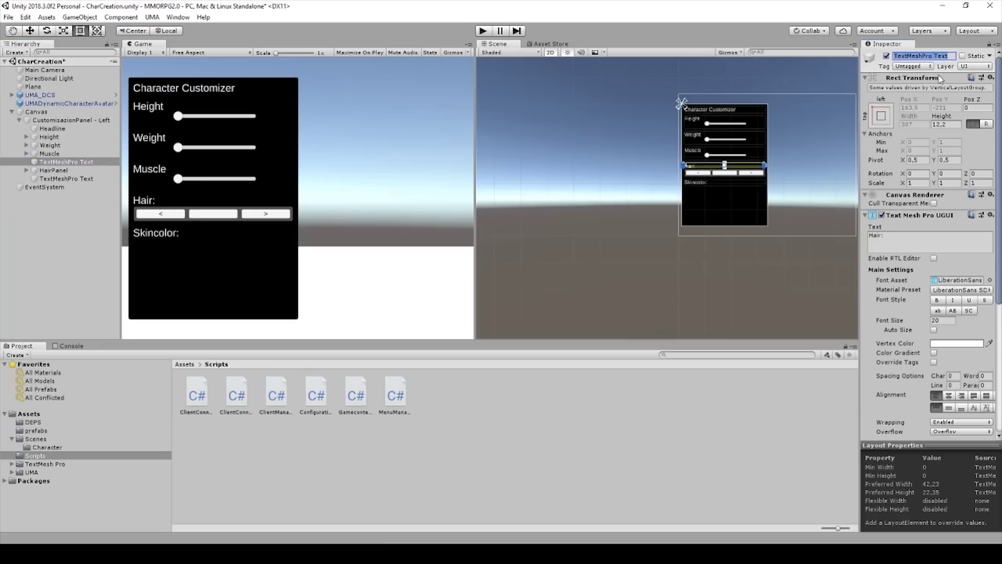
text(Hair)
key(Return)
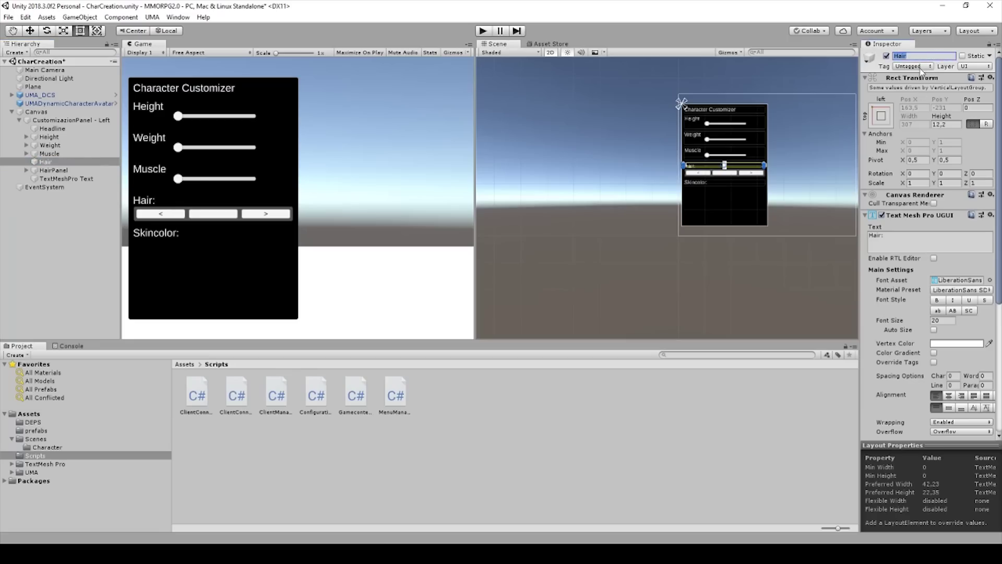
key(Right)
- Rename the Skincolor: label object to 'SkinColor Text'
click(67, 179)
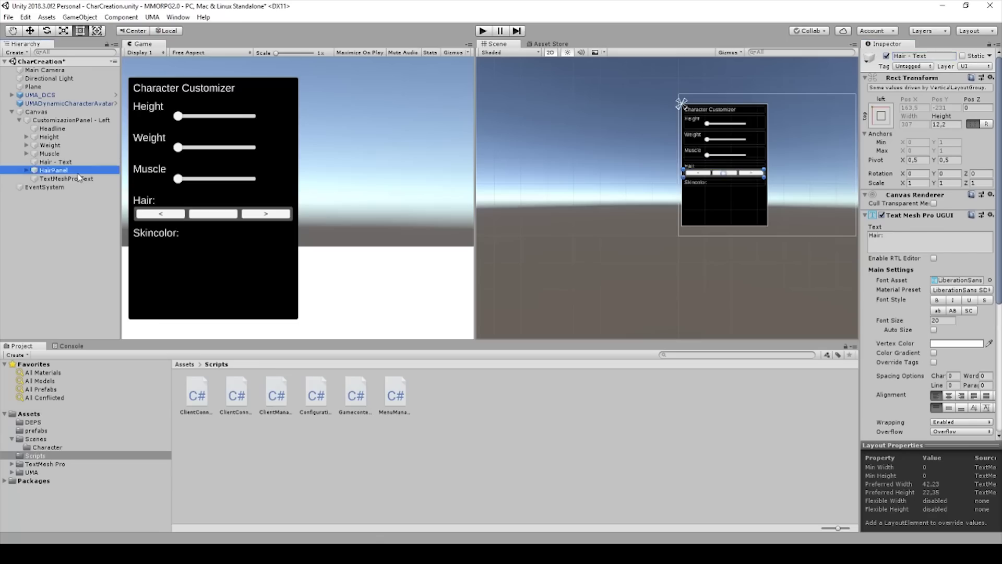
click(924, 56)
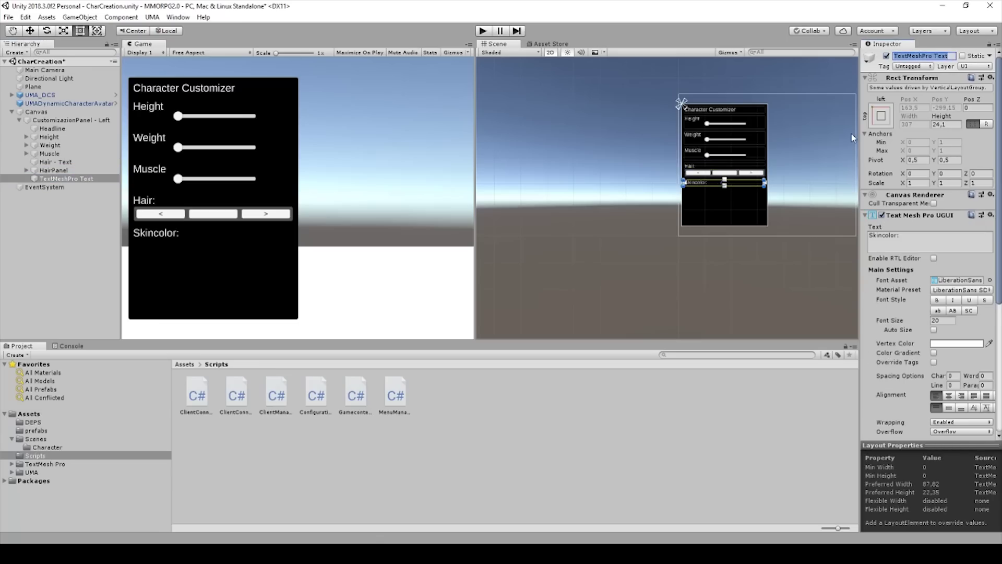
text(SkinColor)
key(Return)
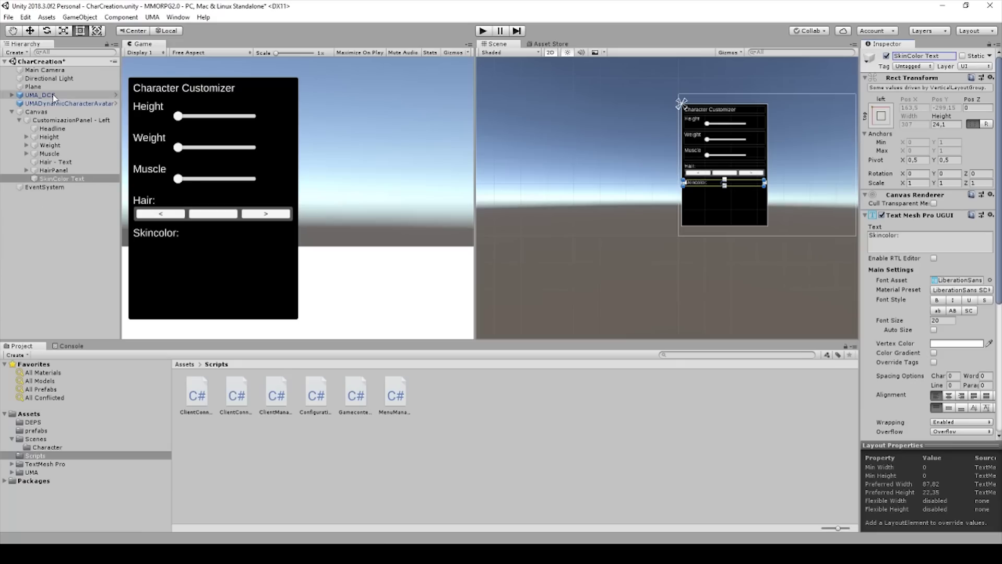
- Add a UI Panel inside CustomizazionPanel - Left and give it a Horizontal Layout Group
right_click(50, 120)
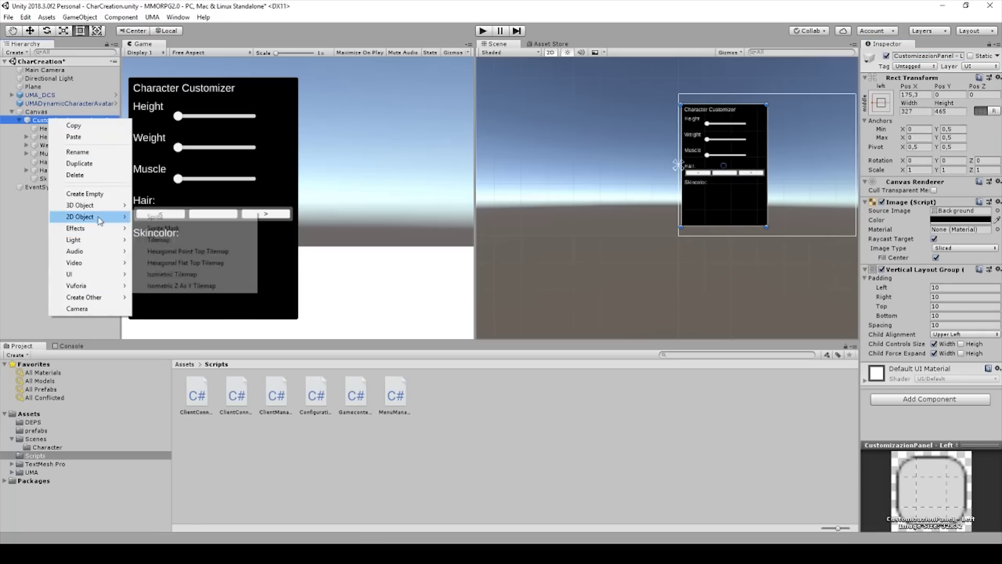
mouse_move(96, 279)
click(155, 423)
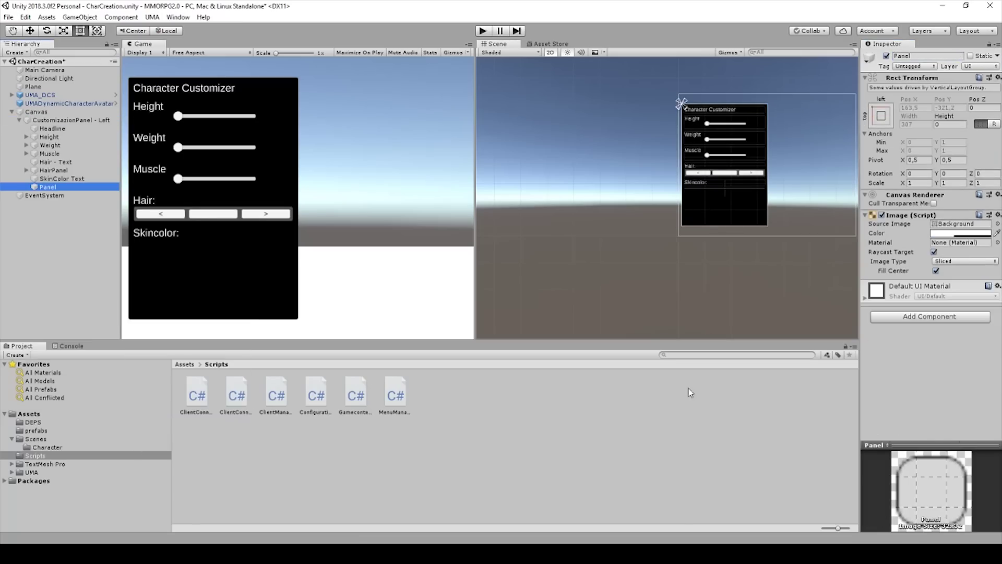
click(916, 317)
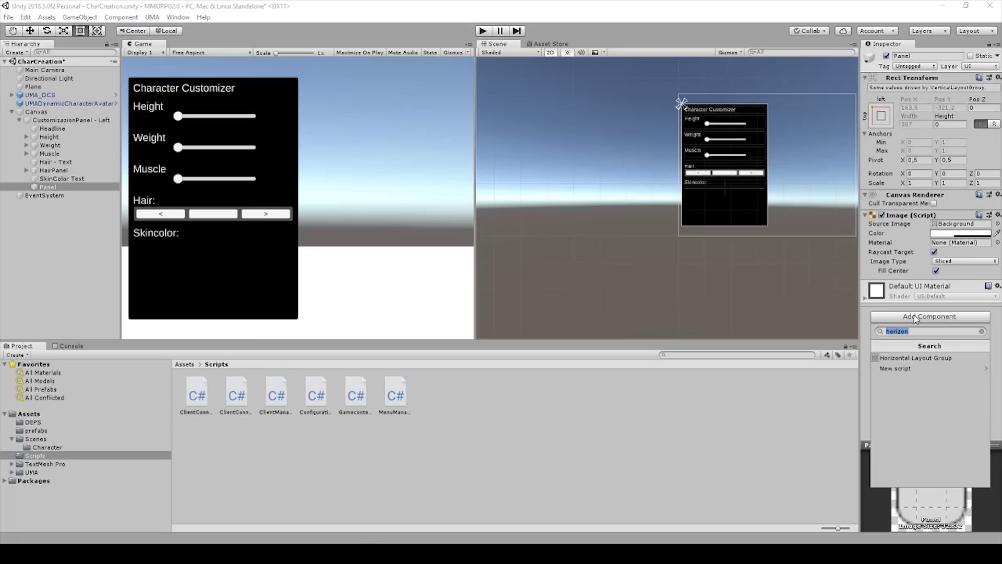
click(903, 358)
- Set the layout group's padding and spacing to 5 and let it control child width
click(914, 304)
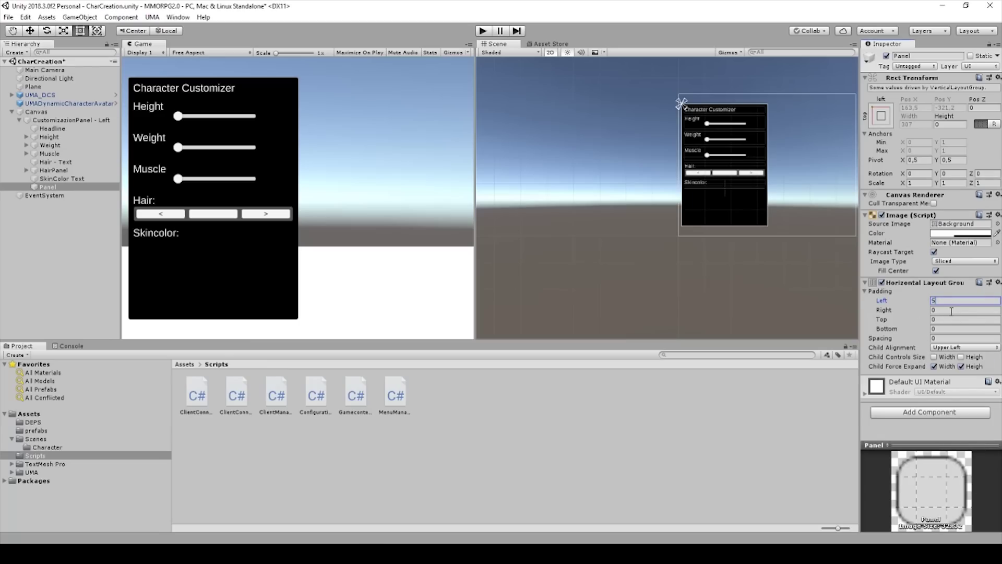
text(5)
key(Tab)
key(Tab)
text(5)
key(Tab)
text(5)
key(Tab)
text(5)
click(946, 357)
- Reselect the new panel and begin editing its Rect Transform Height
right_click(62, 188)
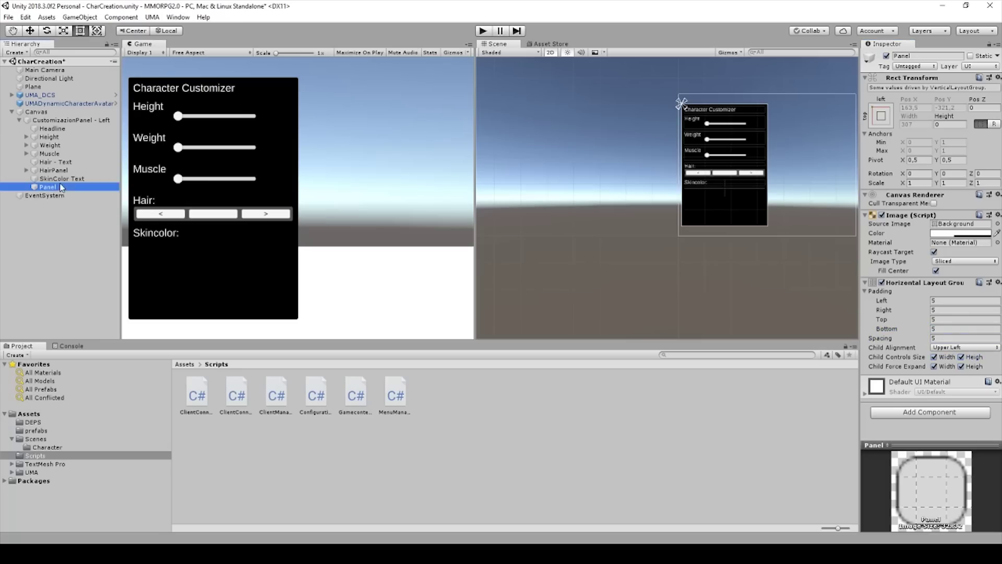
mouse_move(111, 341)
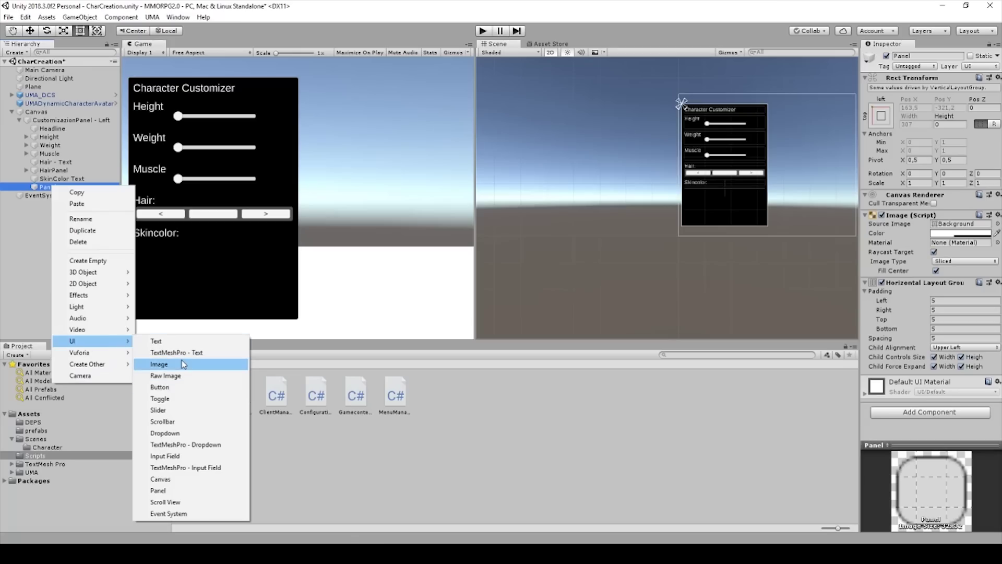
click(38, 188)
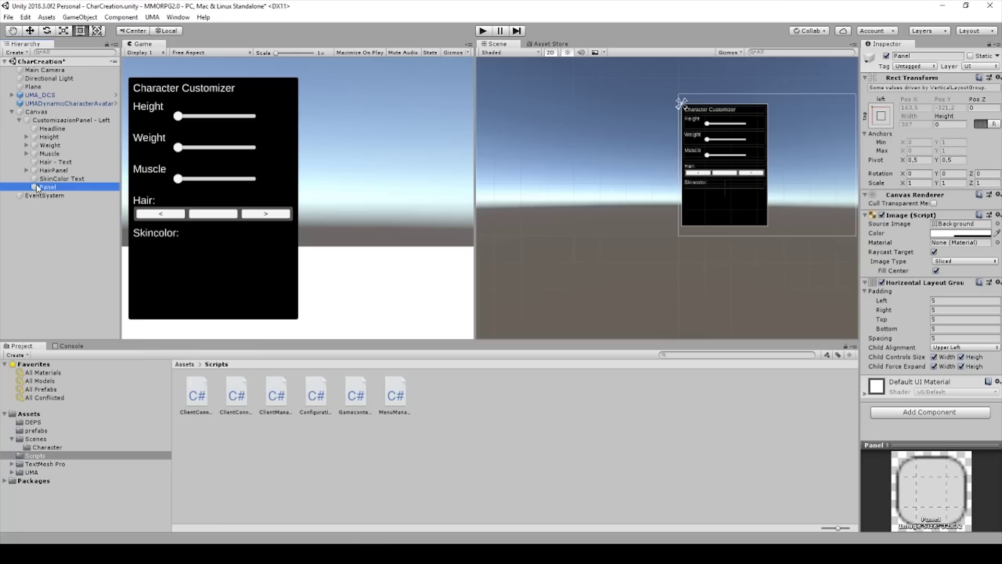
click(951, 125)
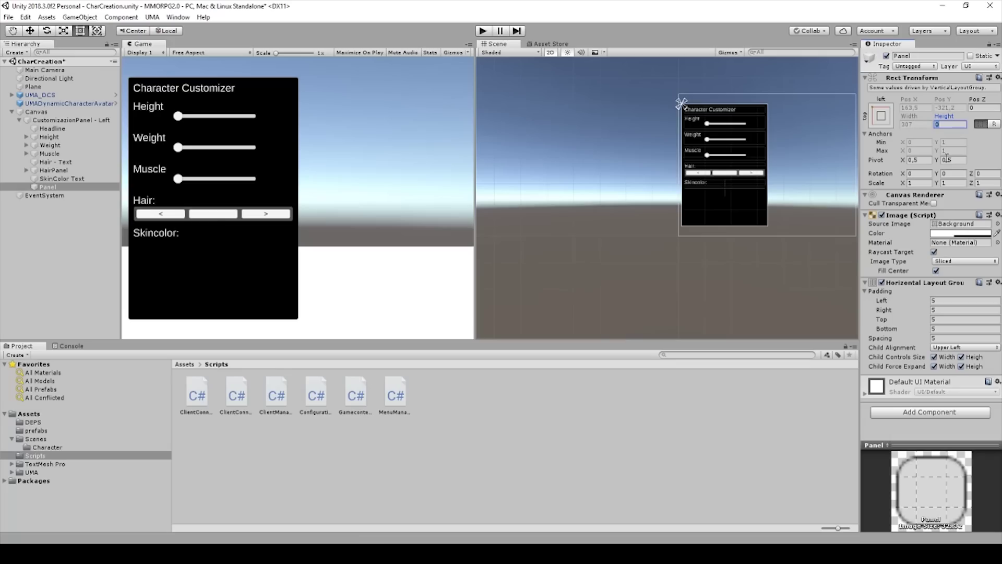
- Make the panel 50 high and add a white UI Image child filling it
text(50)
right_click(46, 190)
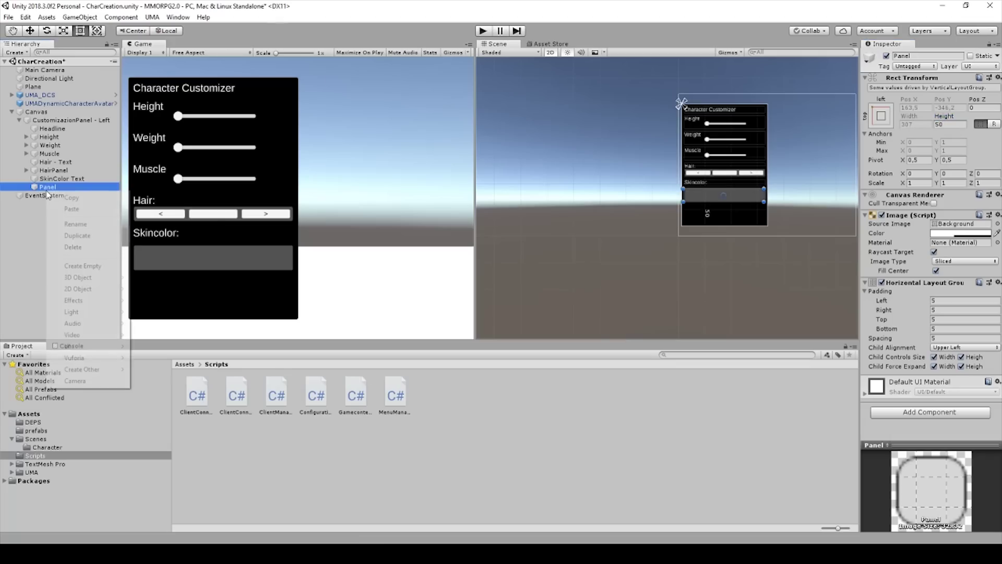
mouse_move(79, 346)
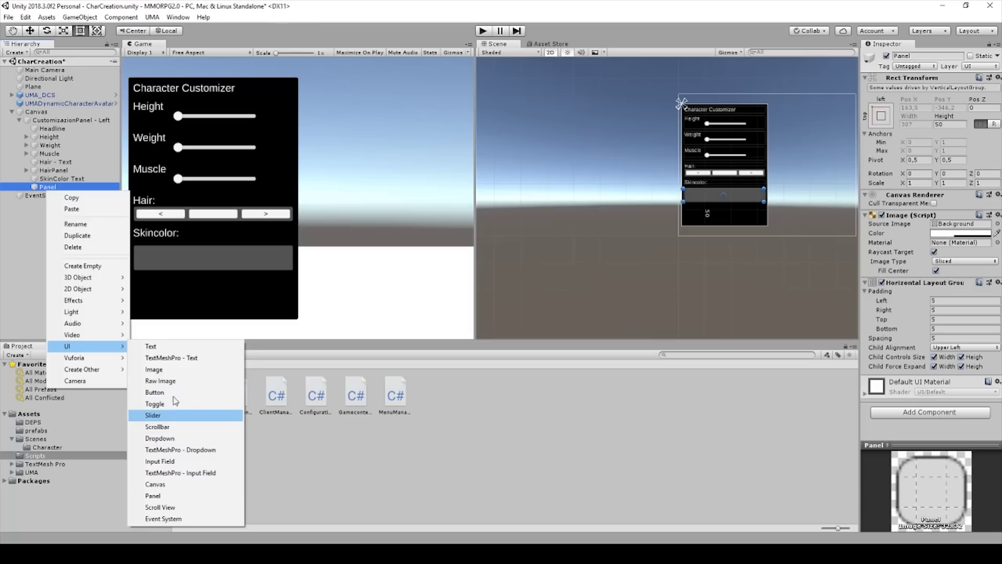
click(175, 369)
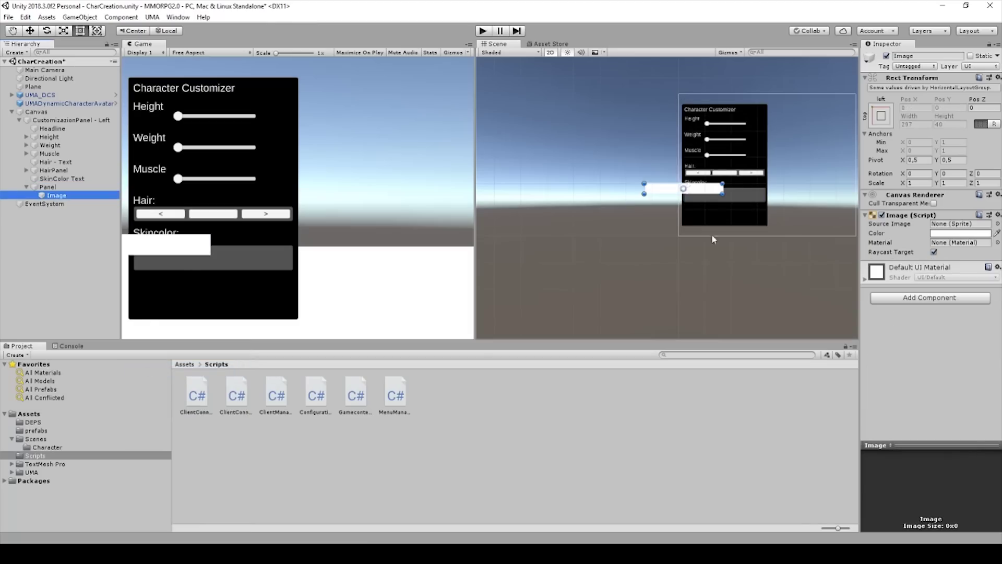
click(702, 189)
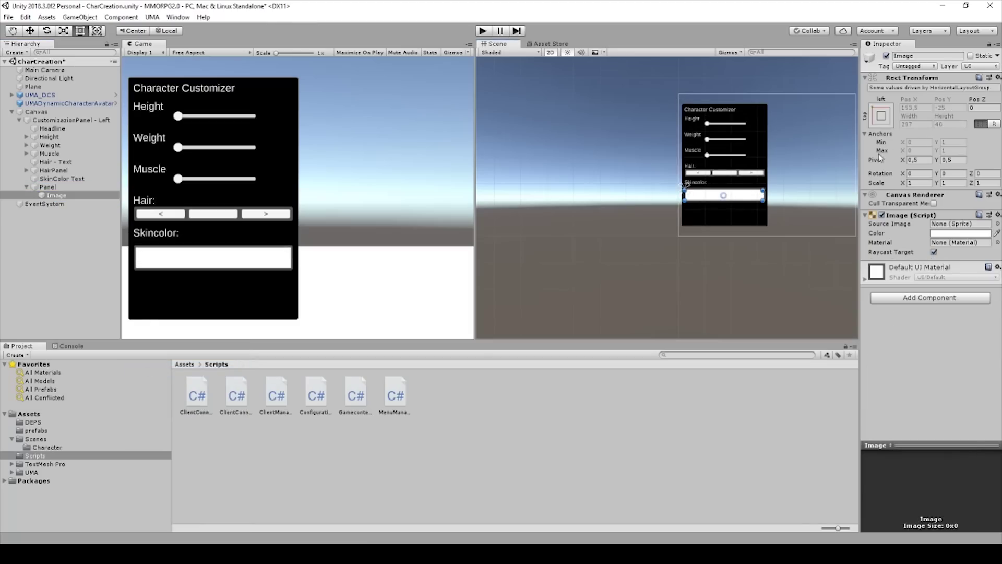
click(46, 196)
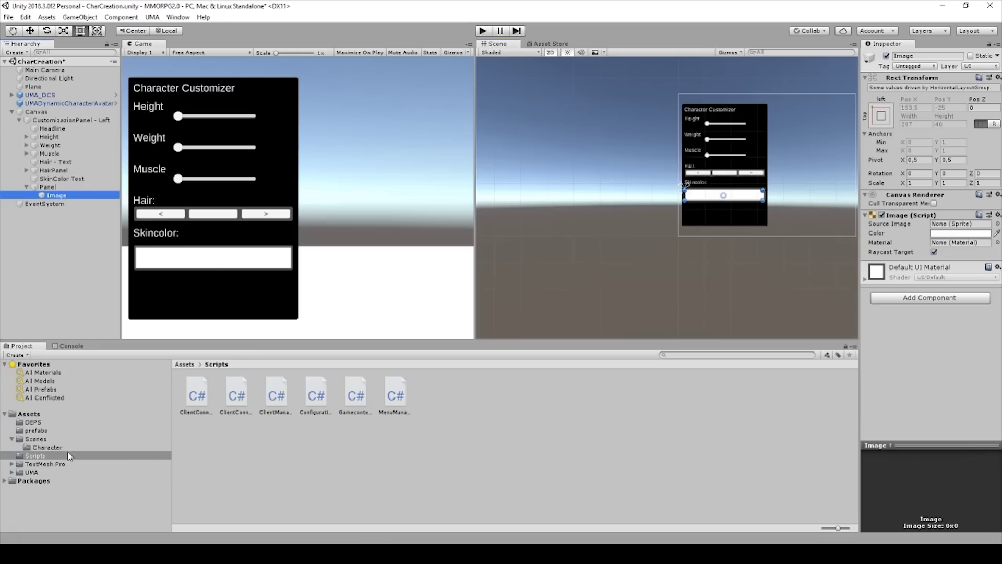
click(381, 453)
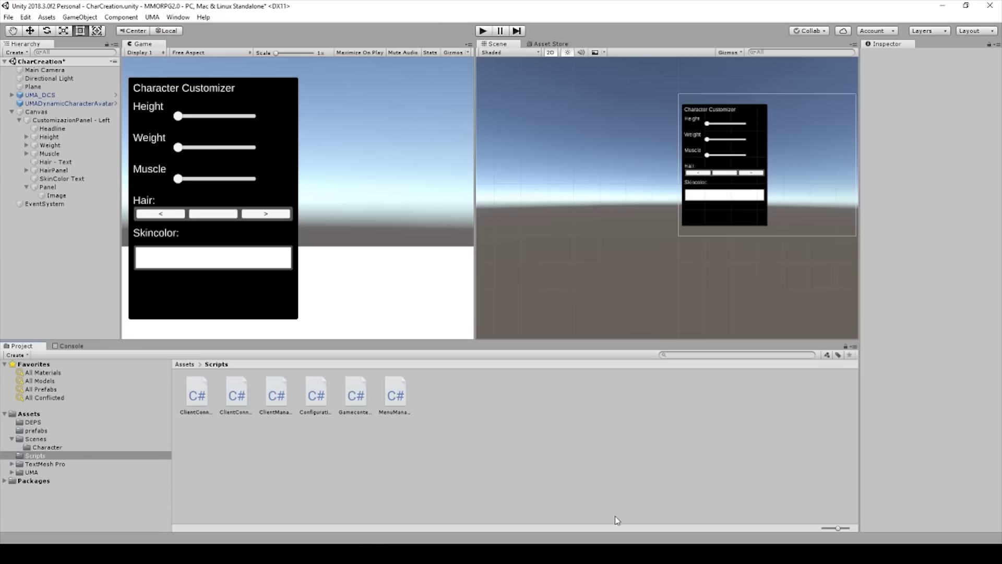
- Create a folder named UMA inside Scripts and open it
right_click(338, 448)
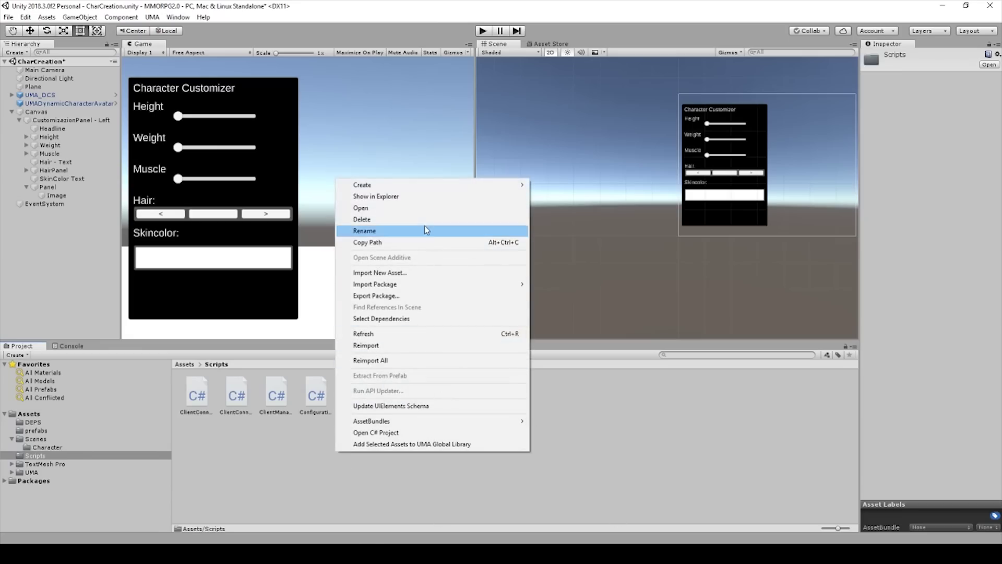
mouse_move(447, 186)
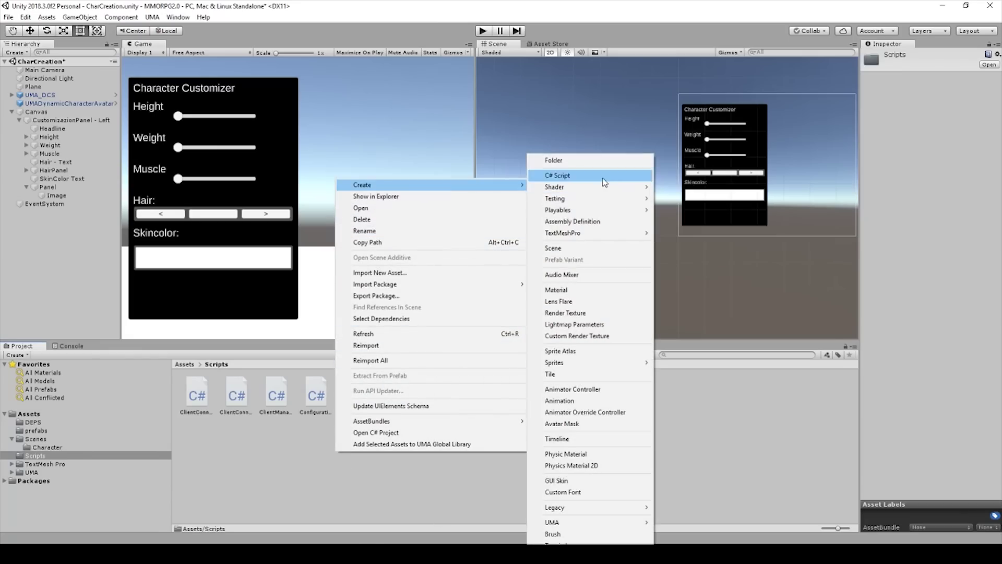
click(602, 162)
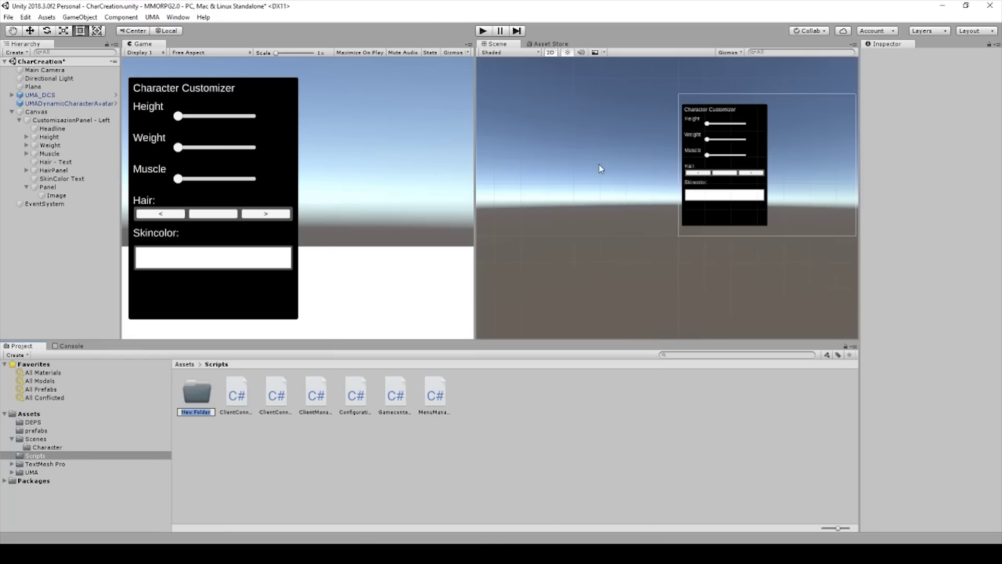
key(BackSpace)
key(Return)
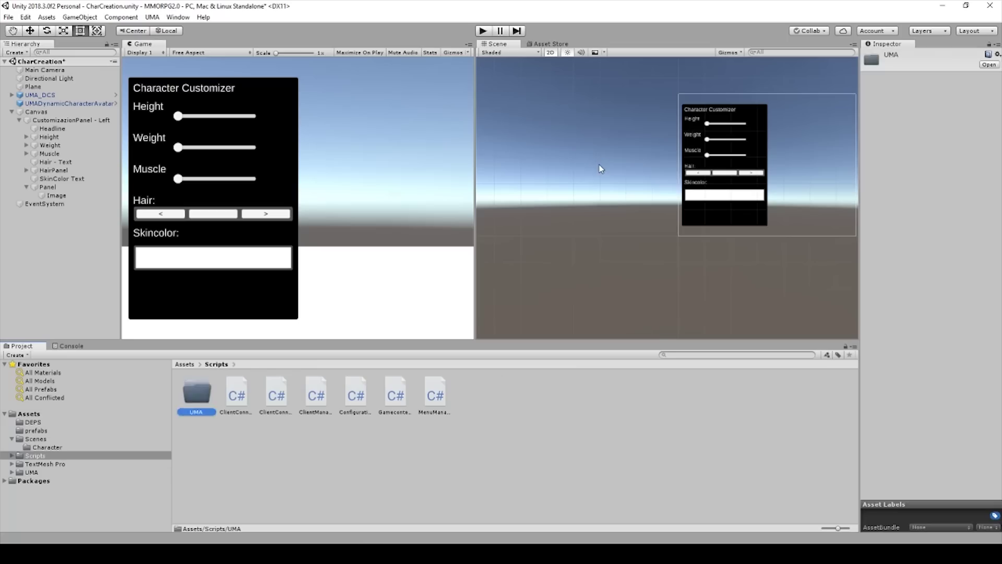
key(Return)
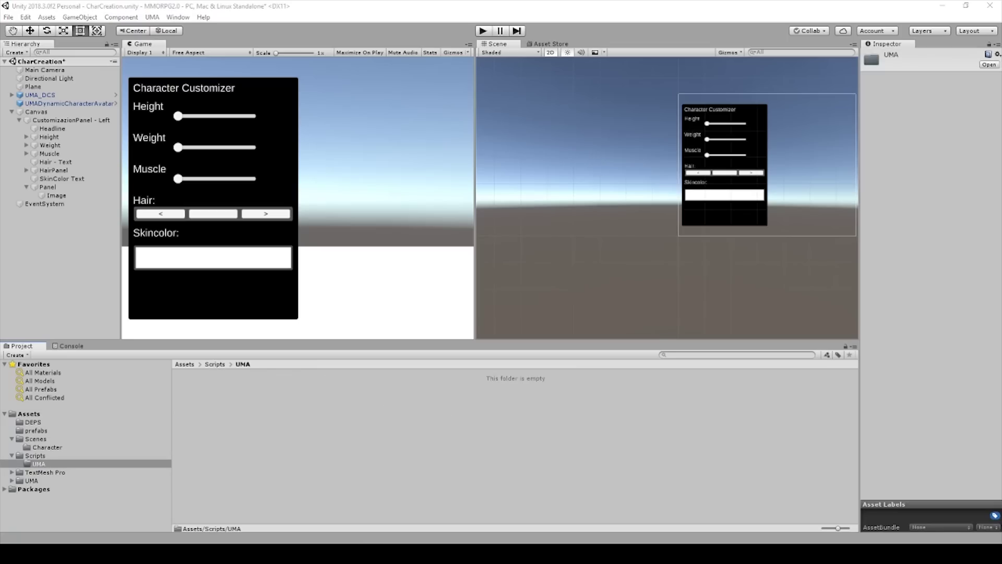
- Import colortable.png into UMA and open its Texture Type list
drag(412, 502, 252, 424)
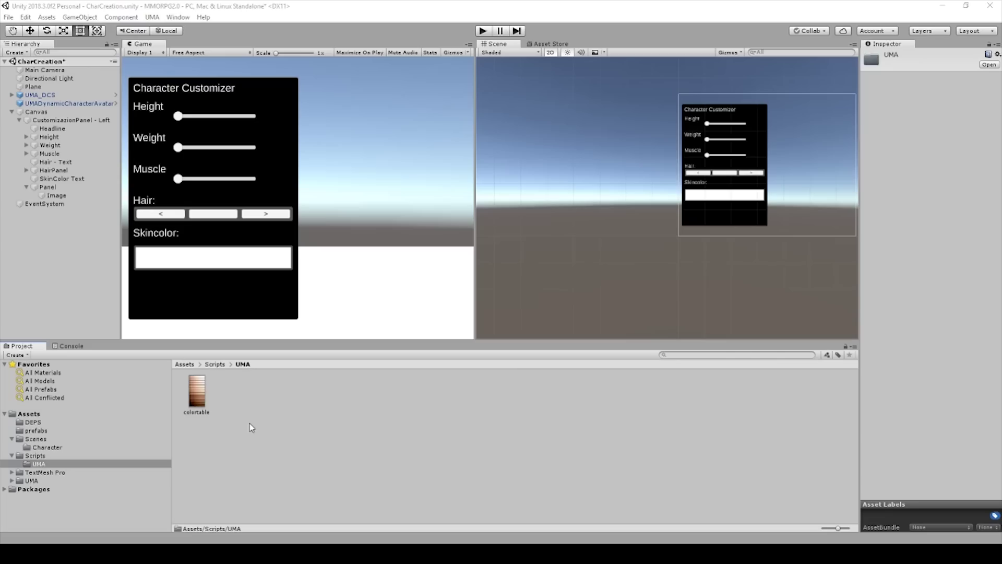
click(198, 392)
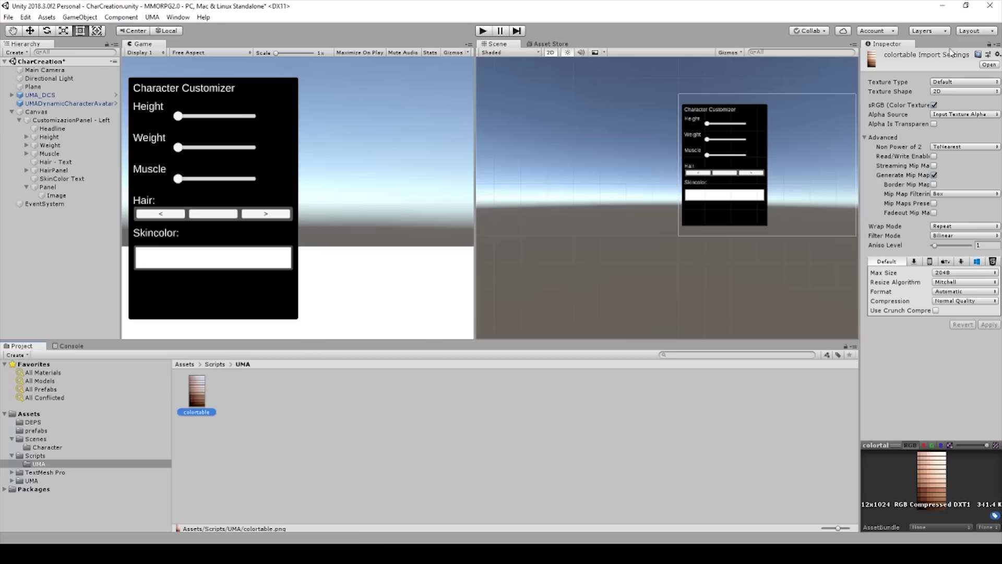
click(943, 83)
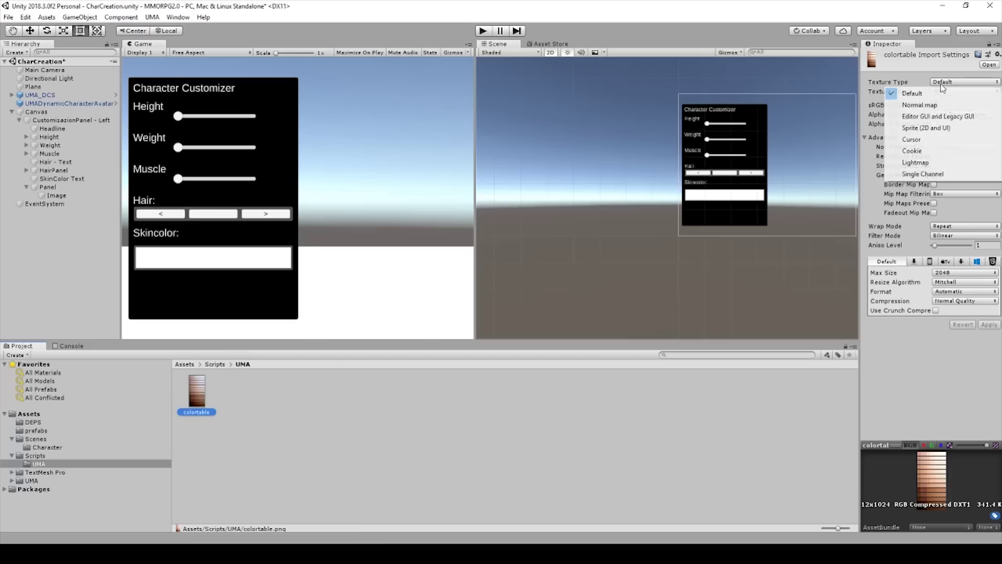
- Set colortable's Texture Type to Sprite (2D and UI), enable Read/Write, and apply
click(914, 130)
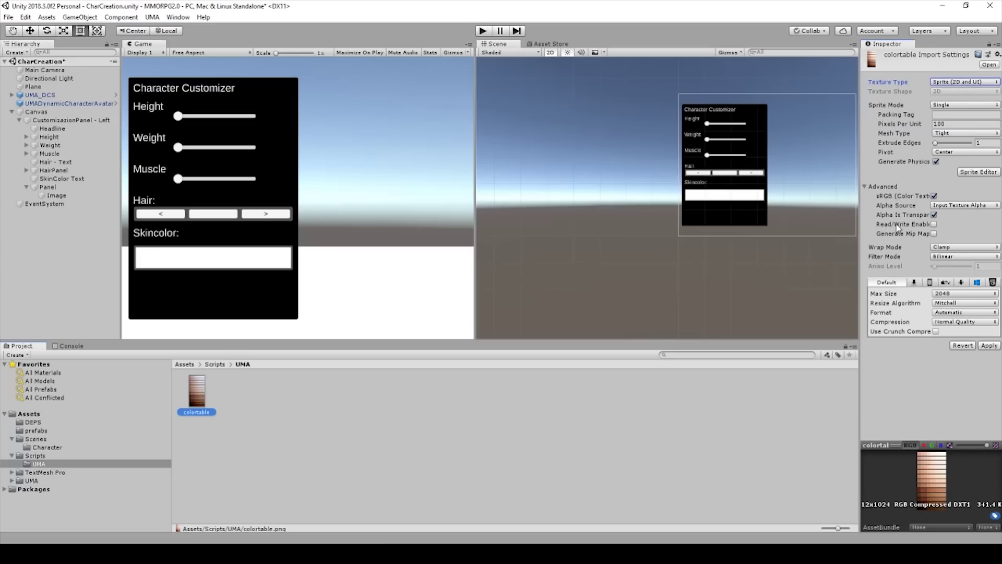
click(934, 224)
click(263, 402)
click(530, 297)
- Assign colortable as the skin-colour Image's Source Image
click(80, 196)
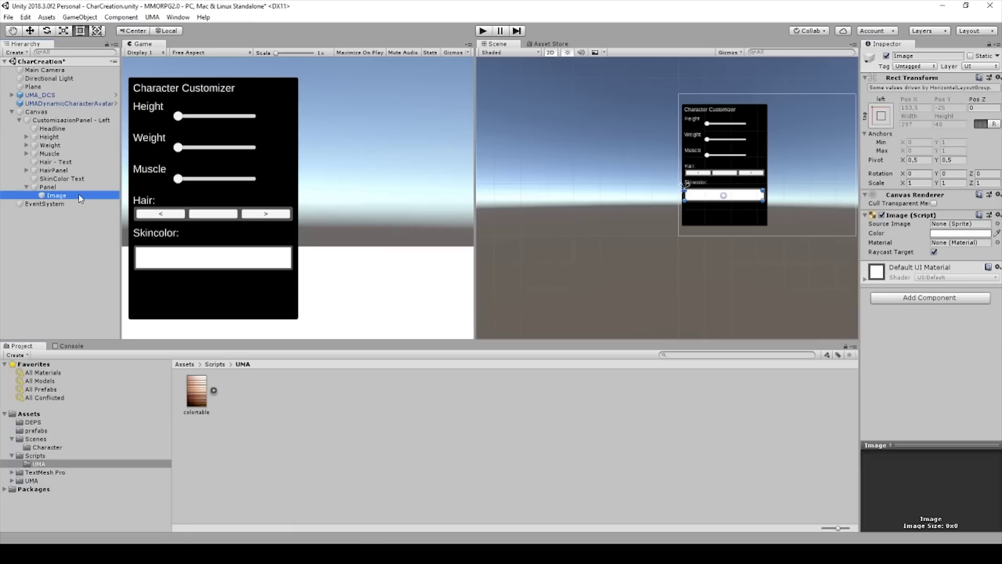
drag(207, 389, 940, 230)
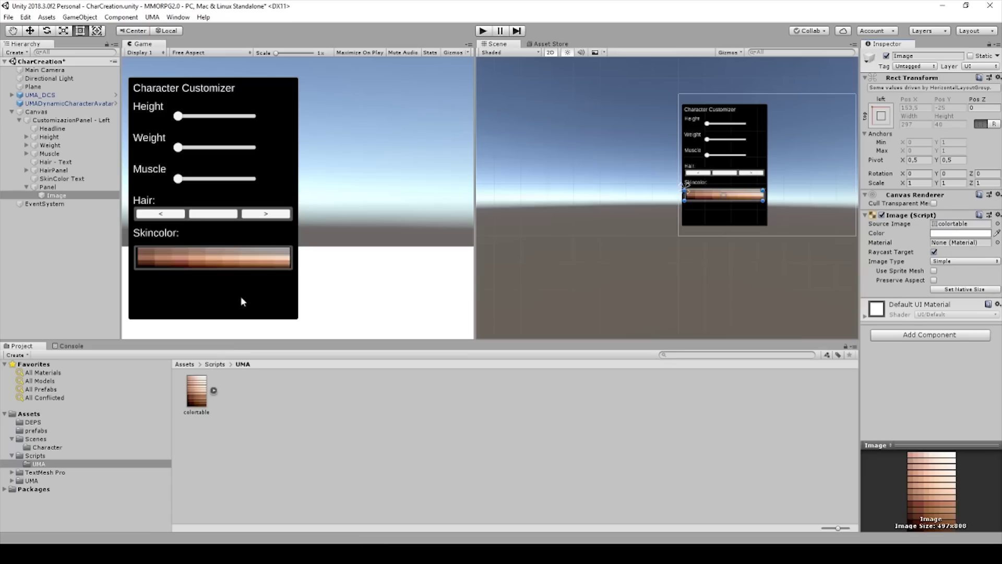
click(59, 188)
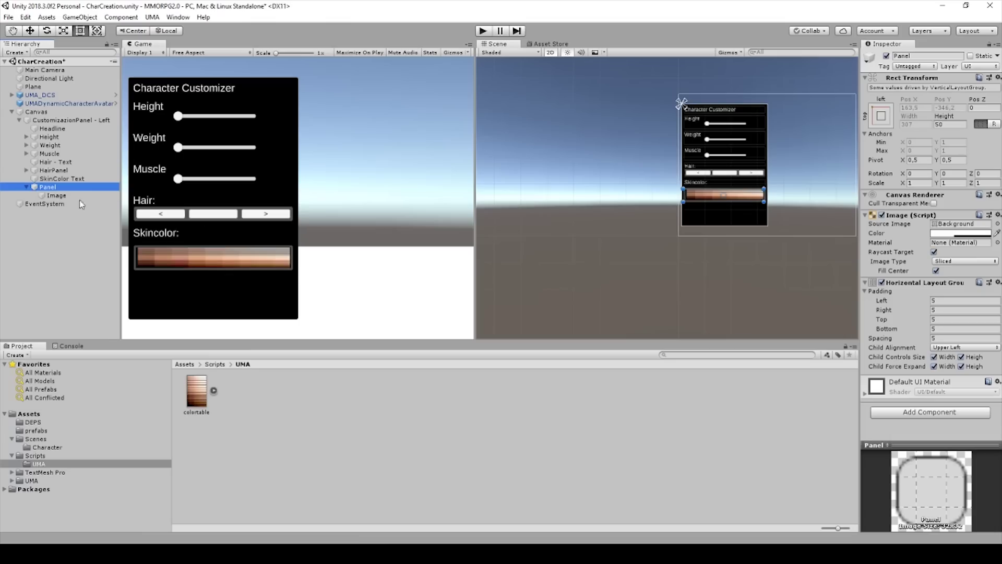
- Set the skin-colour Panel's Height to 130 and play the scene to preview it
click(58, 195)
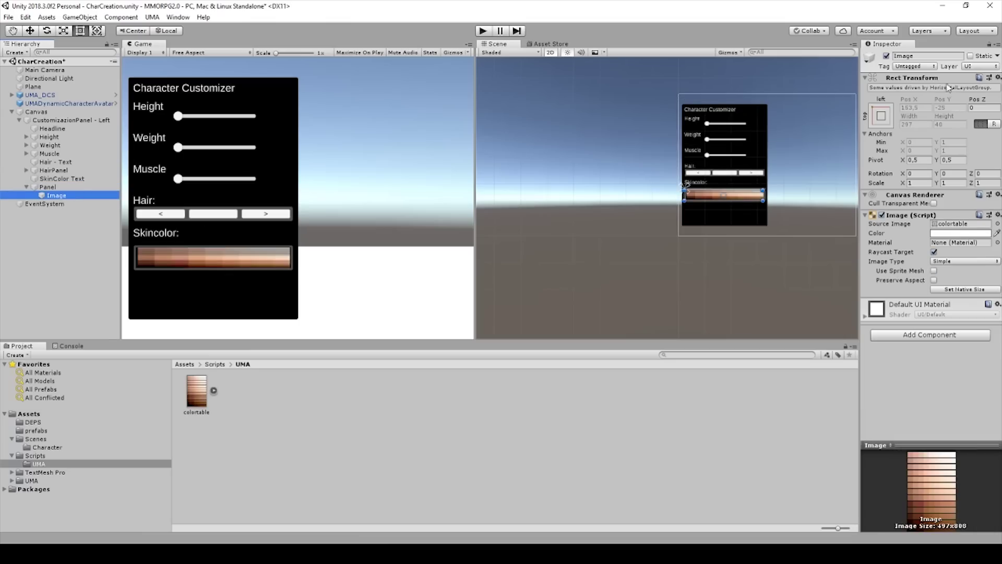
click(64, 180)
click(67, 187)
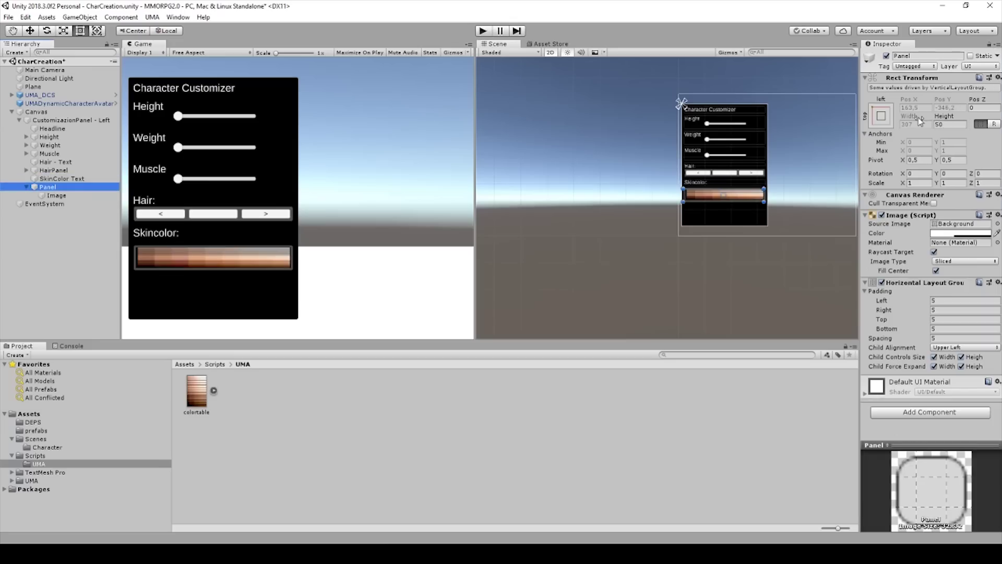
click(956, 125)
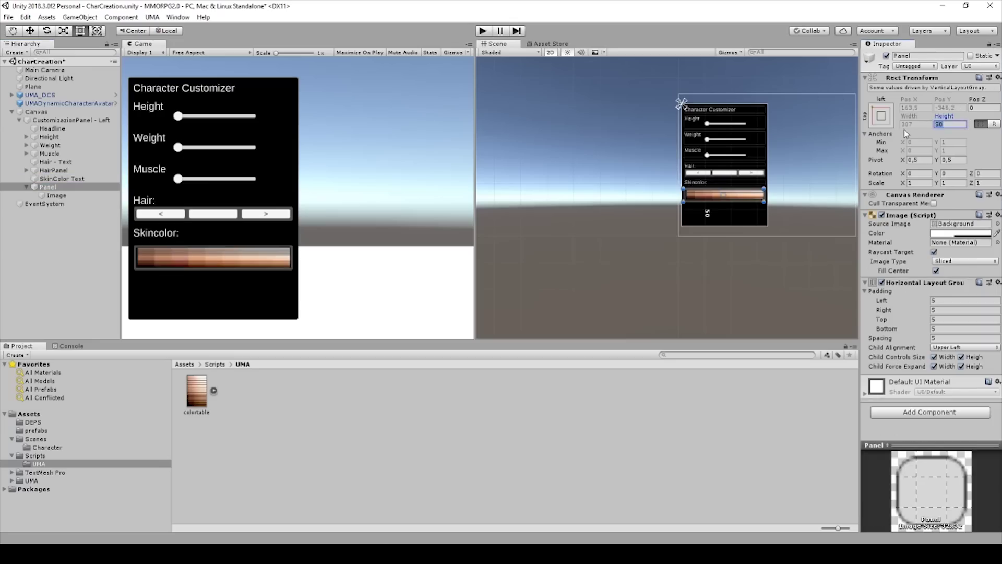
text(200)
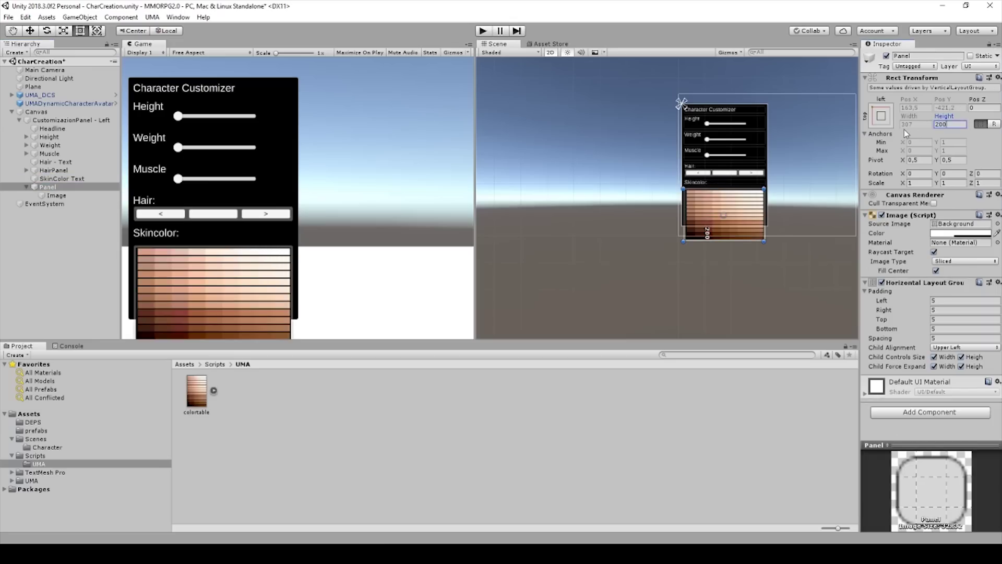
key(BackSpace)
key(BackSpace)
key(BackSpace)
text(140)
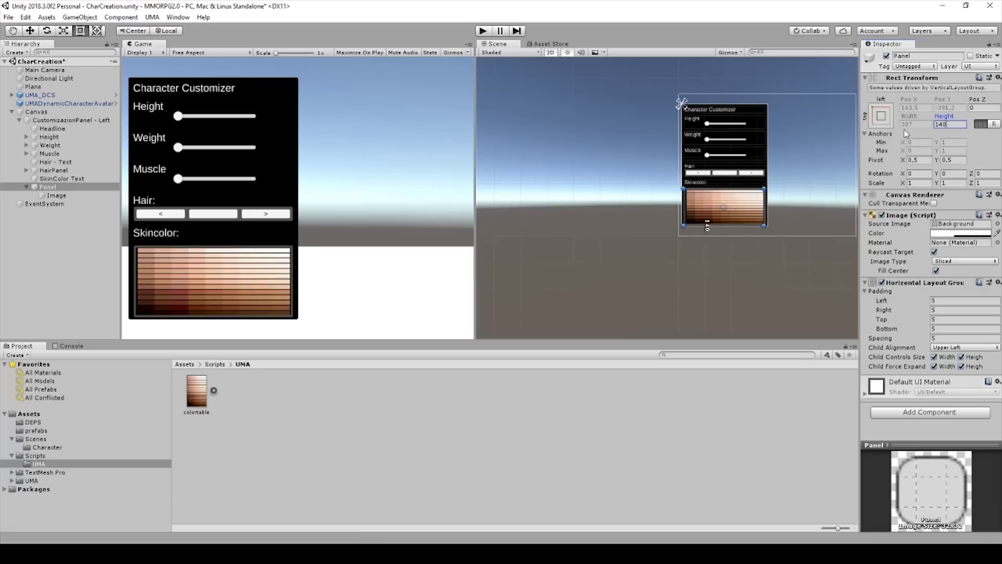
key(BackSpace)
key(BackSpace)
text(30)
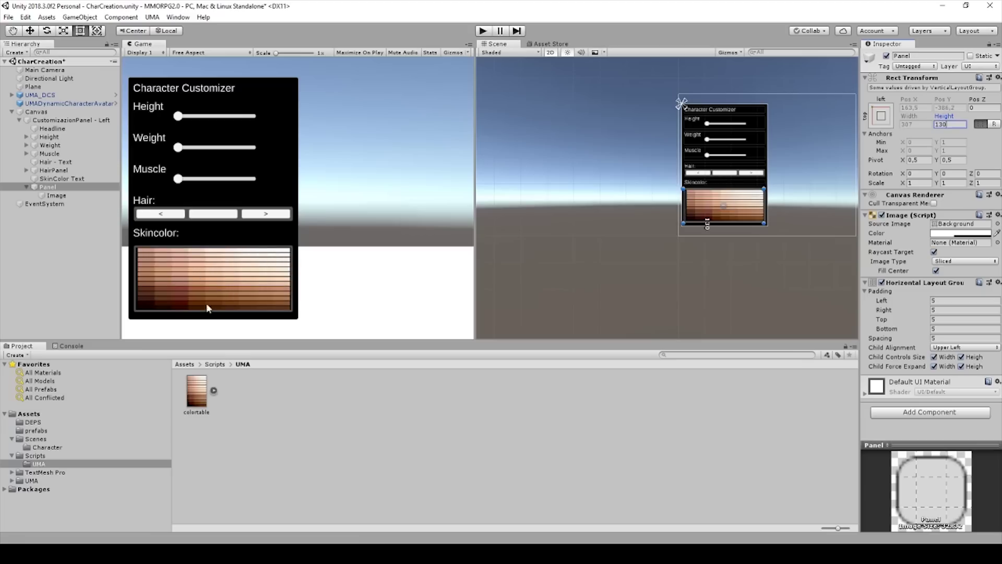
click(483, 31)
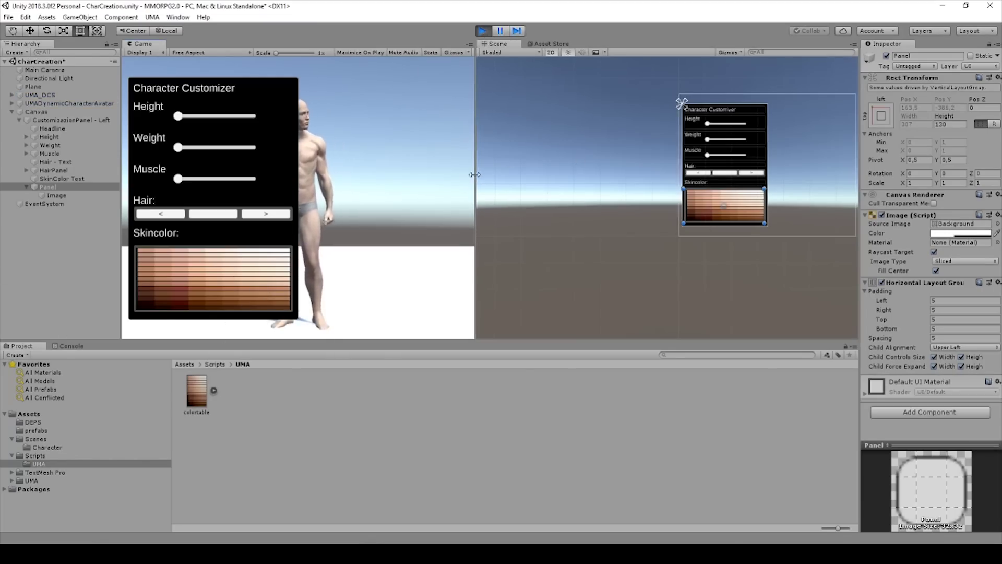
- Widen the Game view, exit Play mode, and reselect the skin-colour Panel
drag(473, 173, 577, 171)
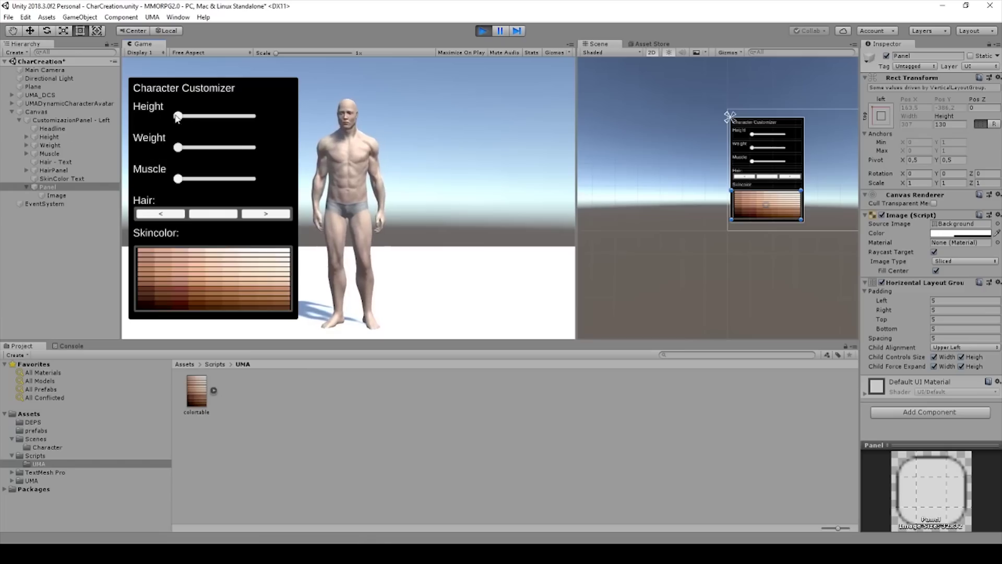
click(482, 31)
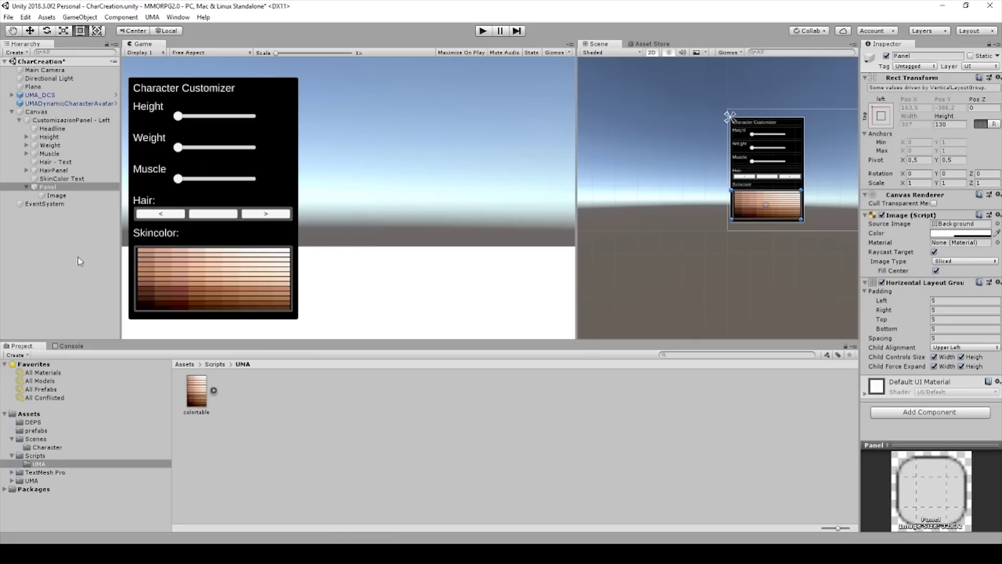
click(23, 187)
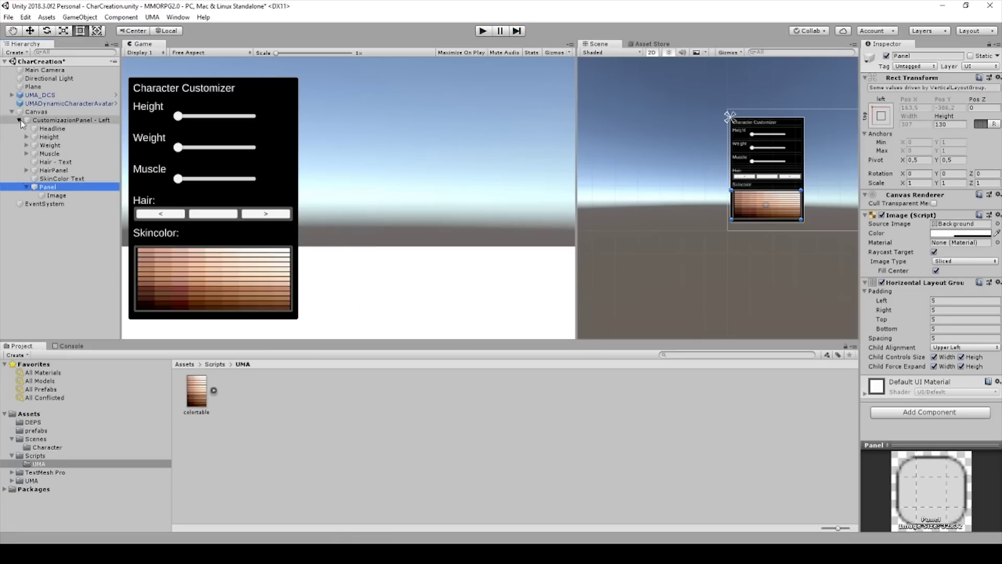
- Duplicate CustomizazionPanel - Left with Ctrl+D and rearrange the Scene and Game views
click(19, 120)
click(40, 120)
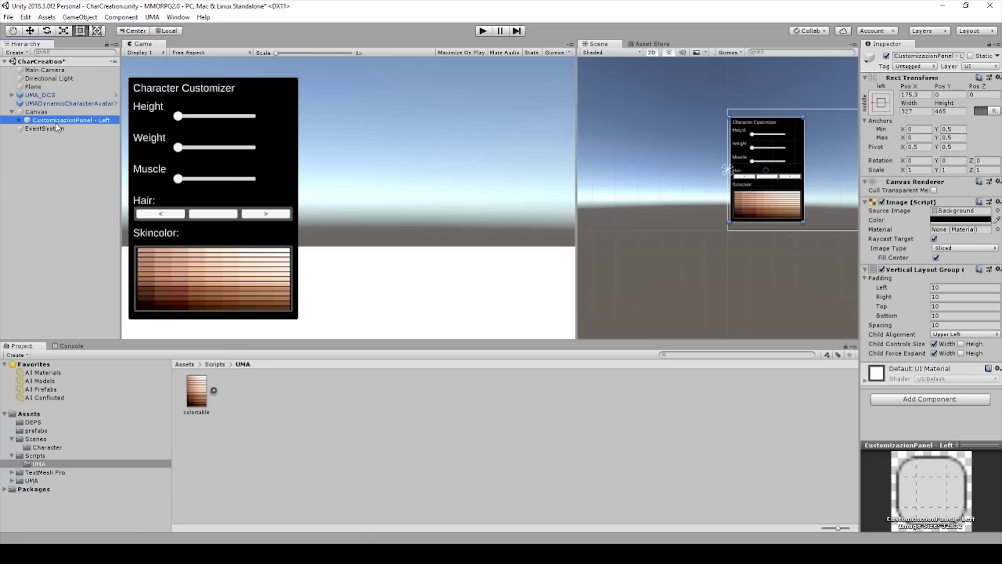
key(ctrl+d)
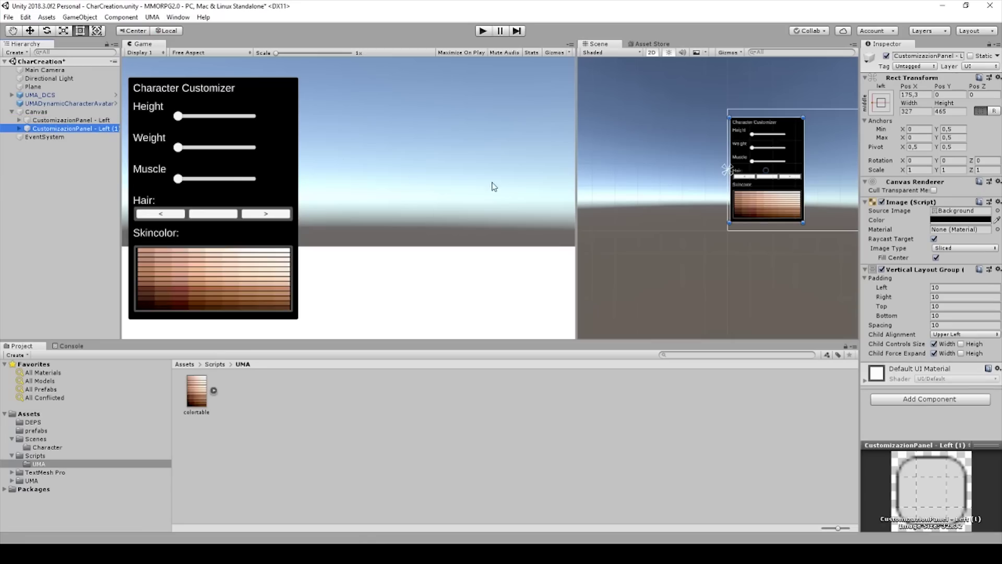
drag(576, 151, 482, 125)
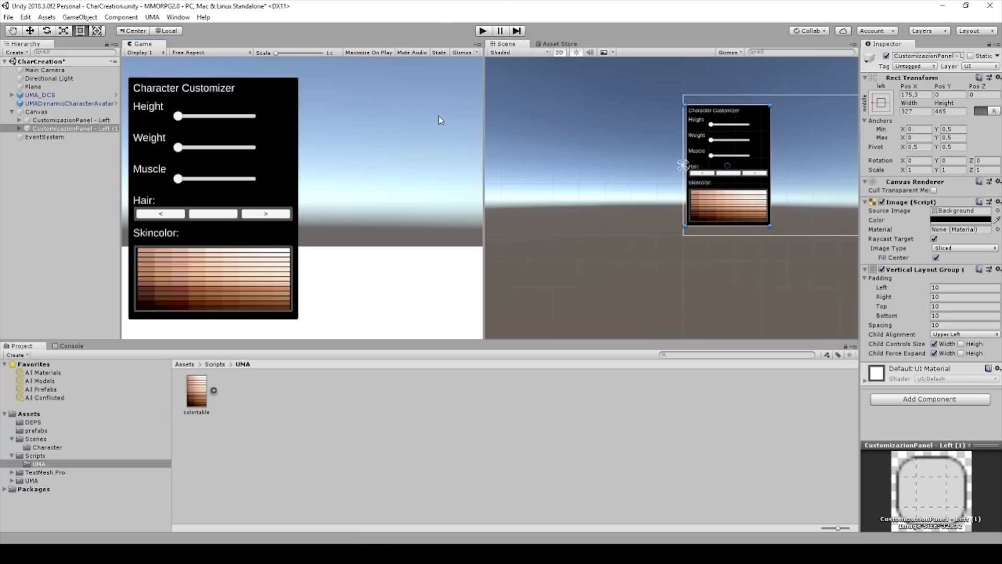
drag(140, 47, 783, 403)
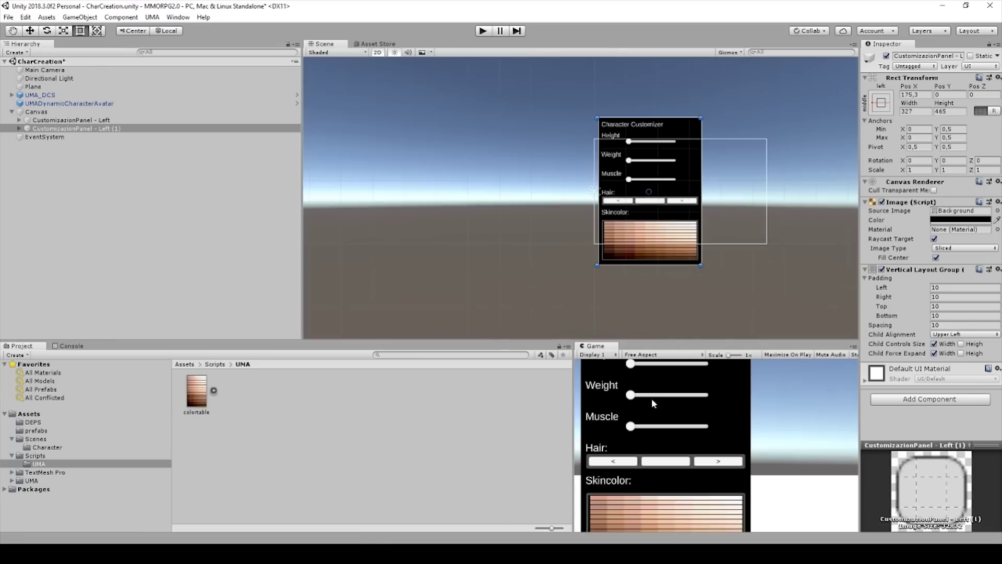
- Anchor the copied panel right-middle, move it right, and play the scene
click(75, 129)
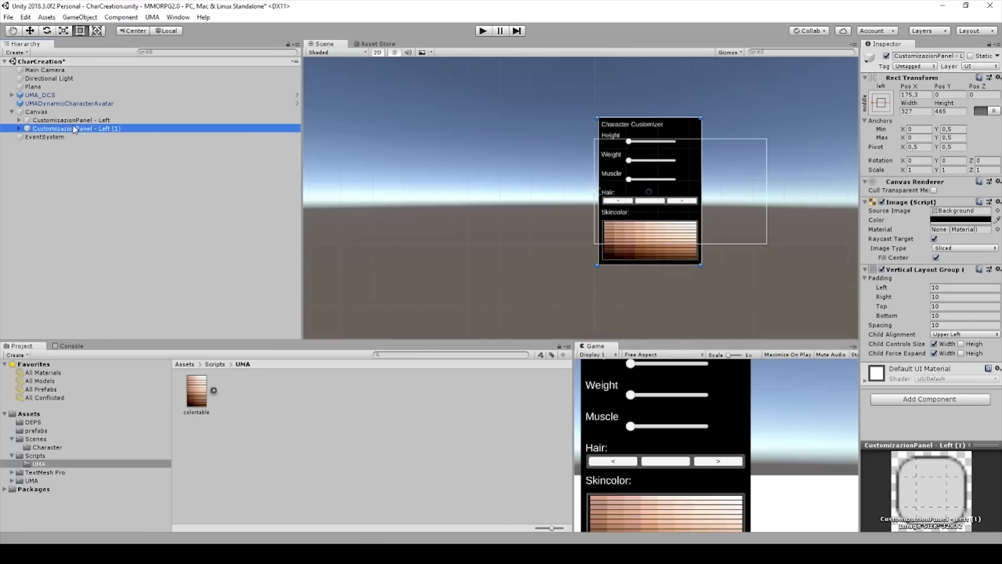
click(887, 104)
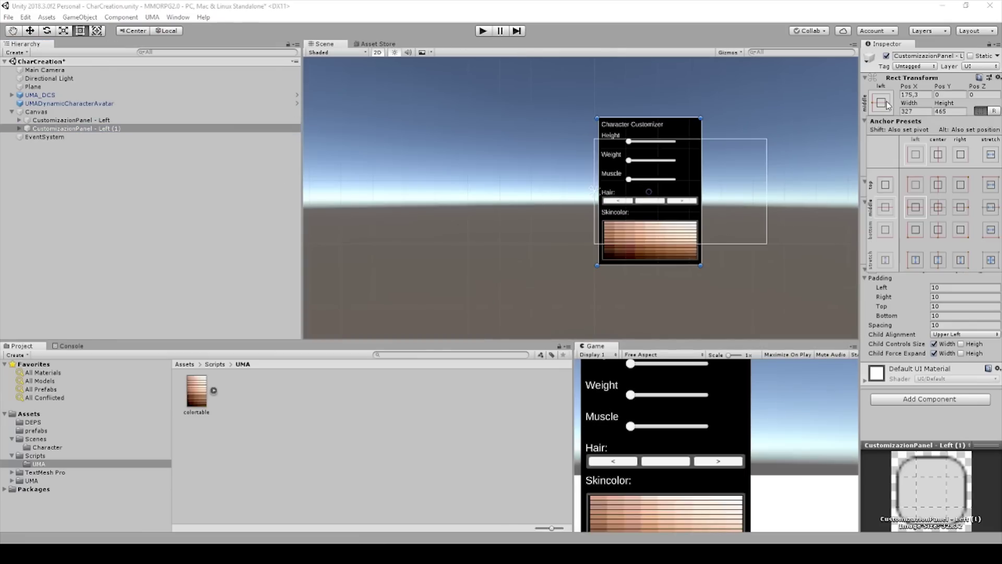
click(960, 207)
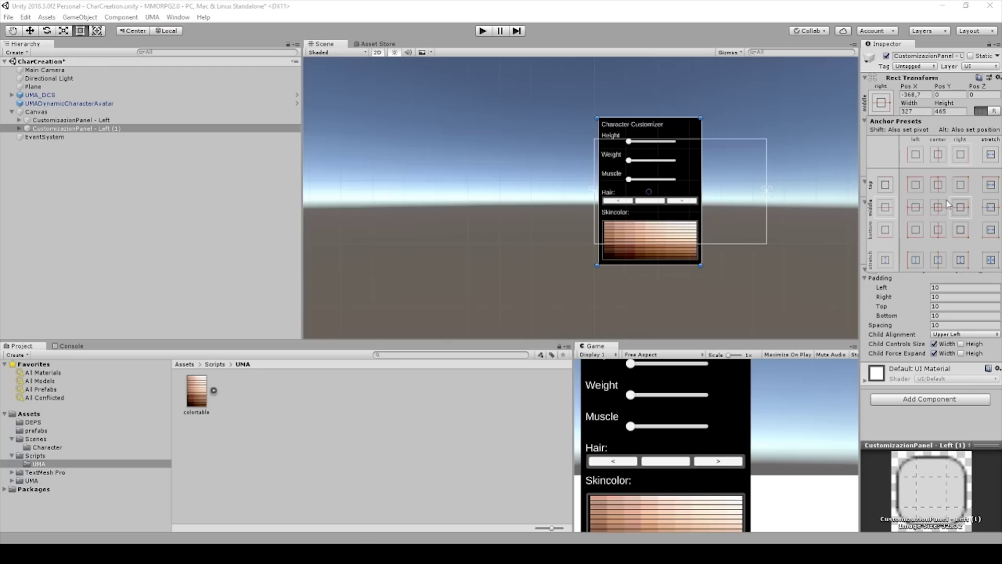
click(90, 130)
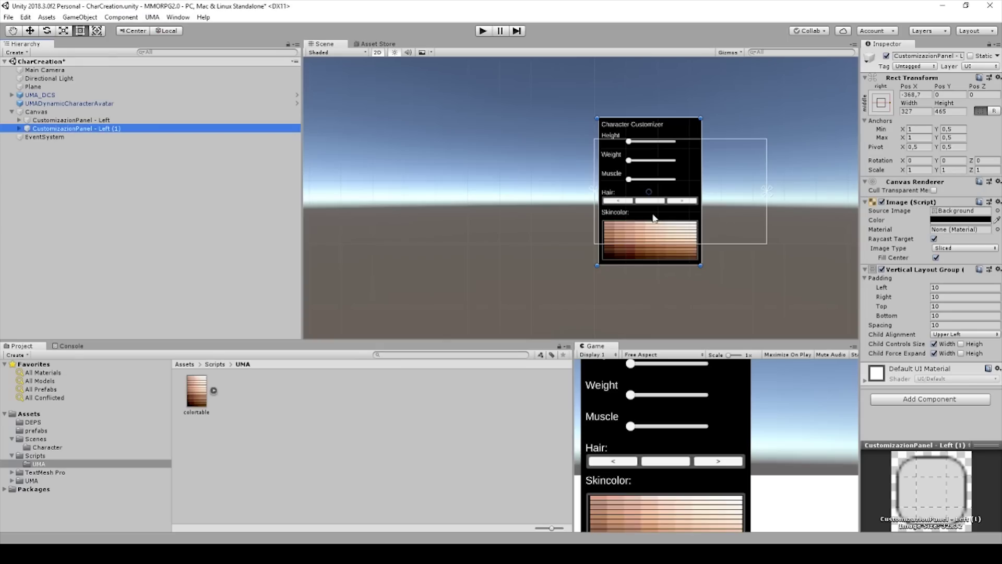
click(30, 30)
drag(701, 195, 798, 190)
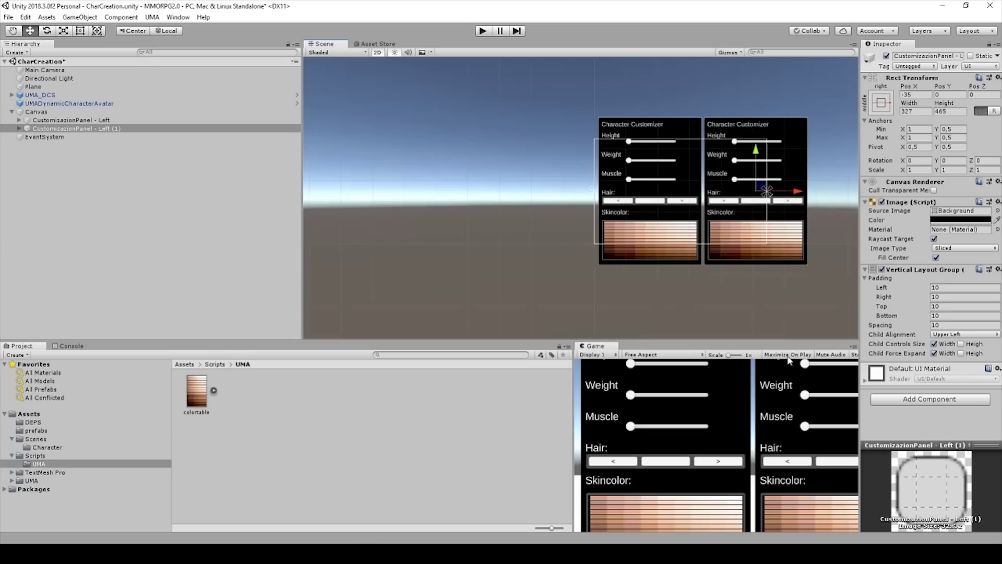
click(483, 30)
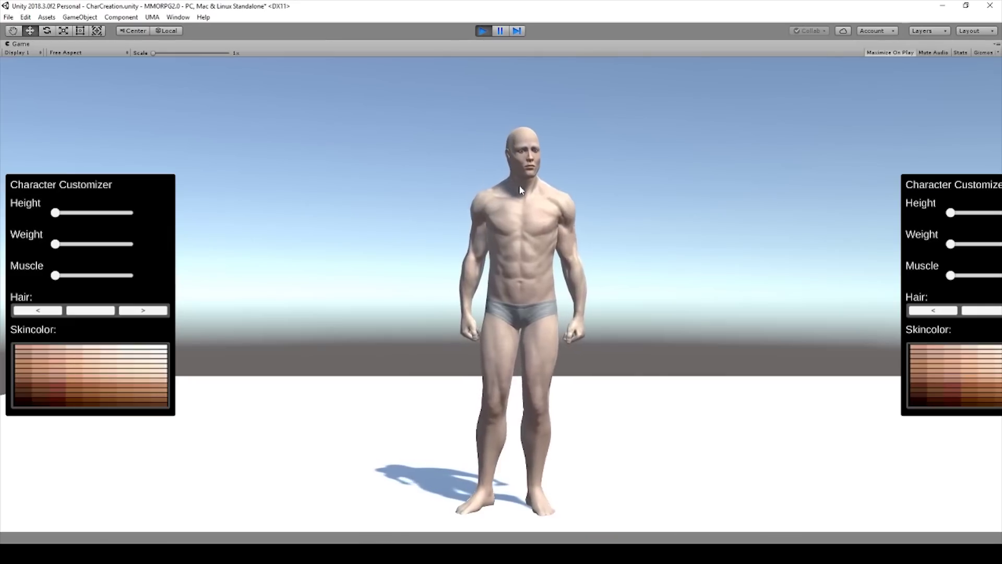
- Stop playing and set the duplicate panel's Pos X to -175
click(483, 32)
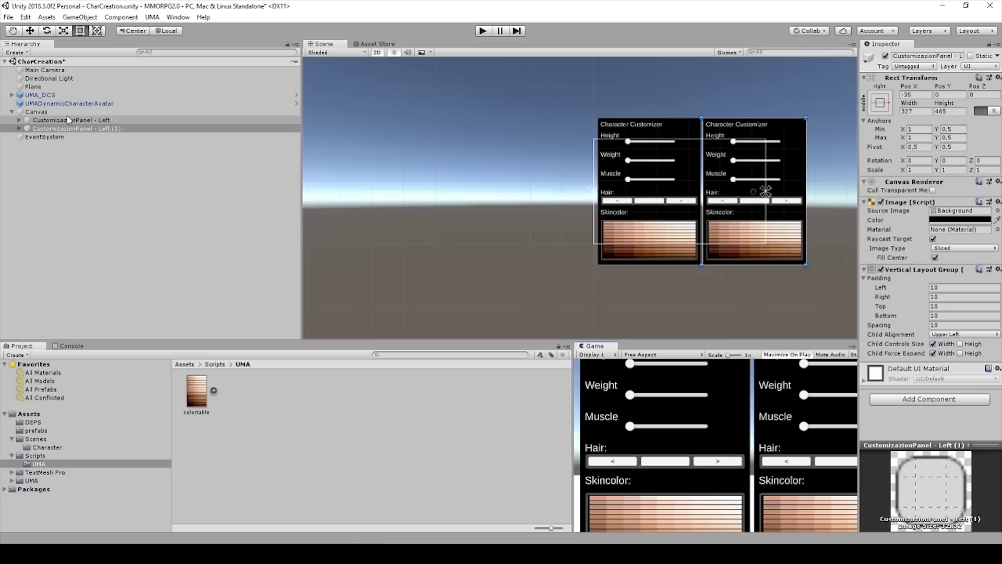
click(68, 120)
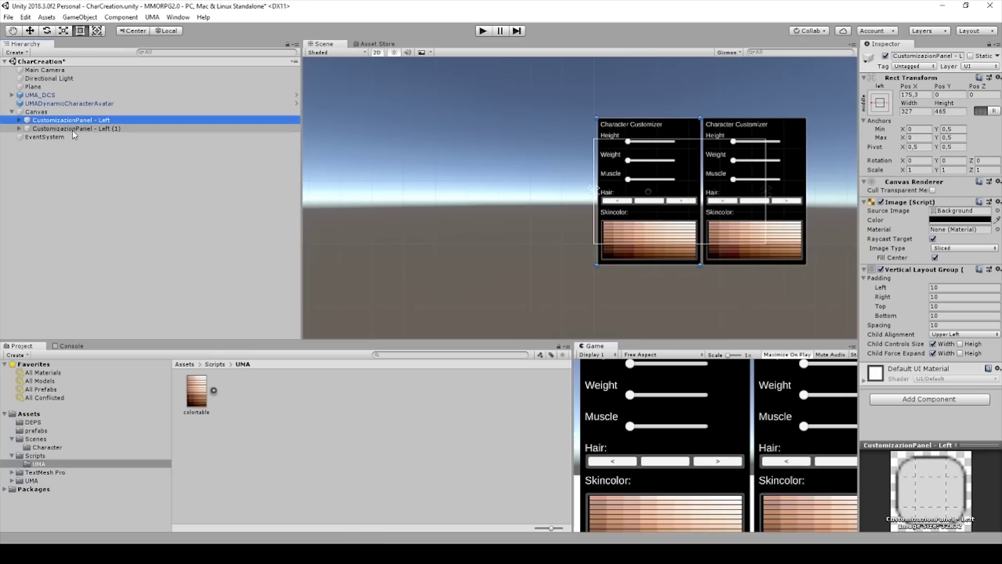
click(73, 128)
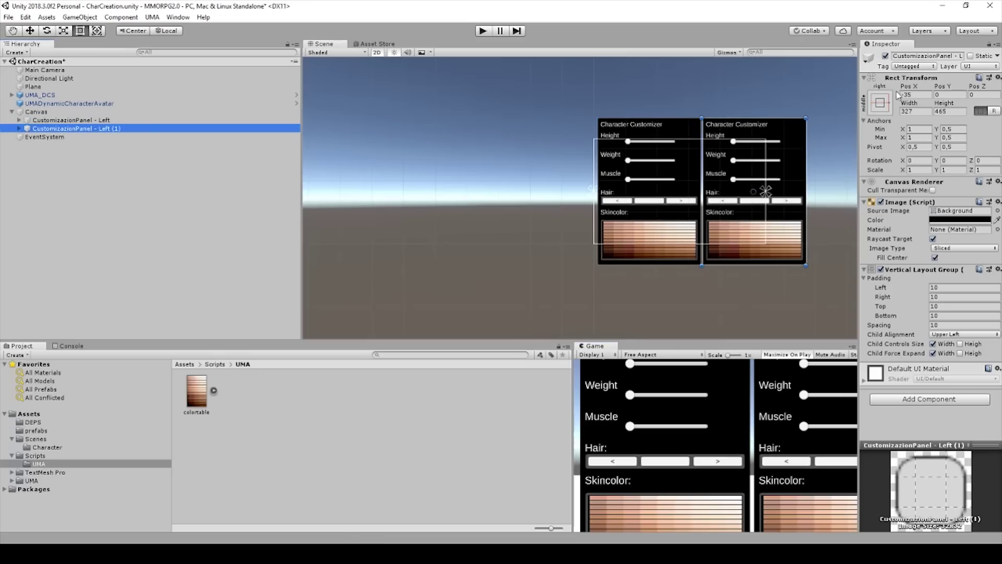
click(915, 94)
text(-175)
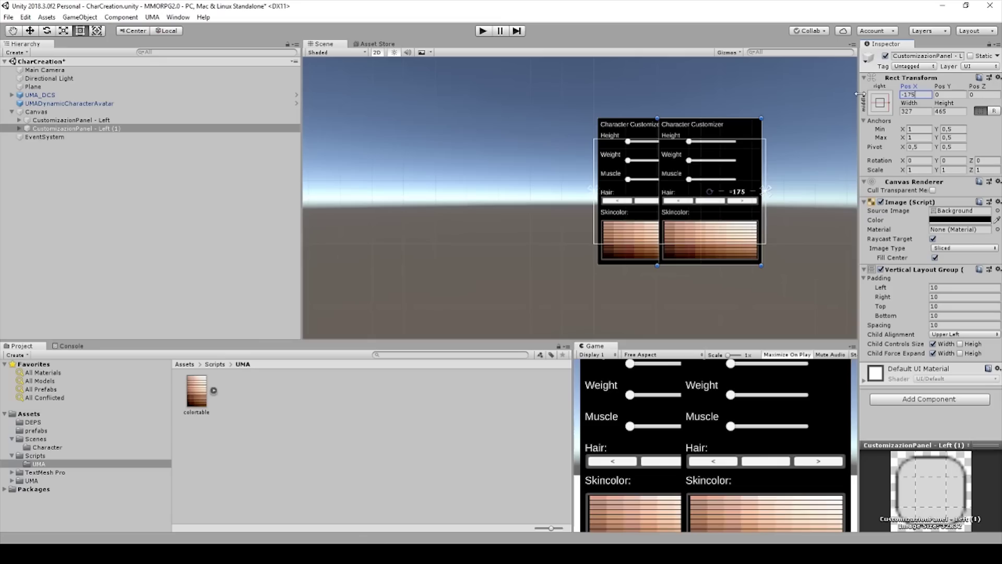
- Widen the Game and Scene views and select the left customizer panel
drag(574, 435, 421, 422)
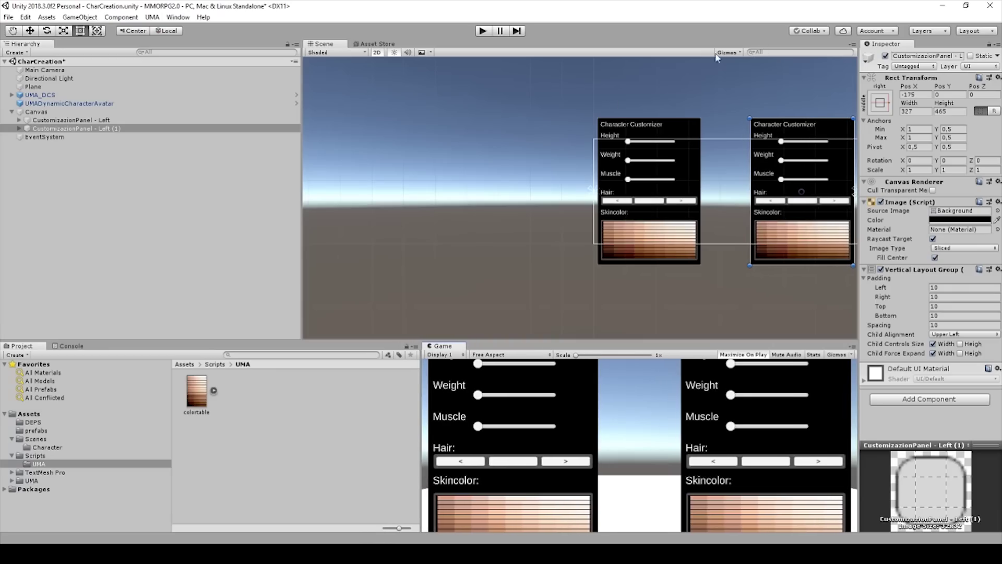
click(368, 171)
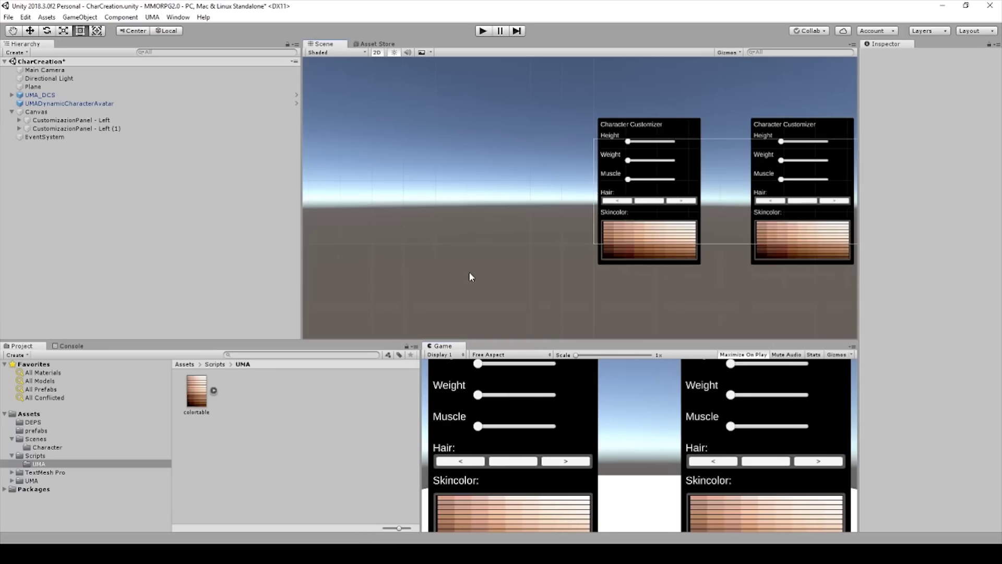
drag(302, 131, 176, 132)
click(644, 170)
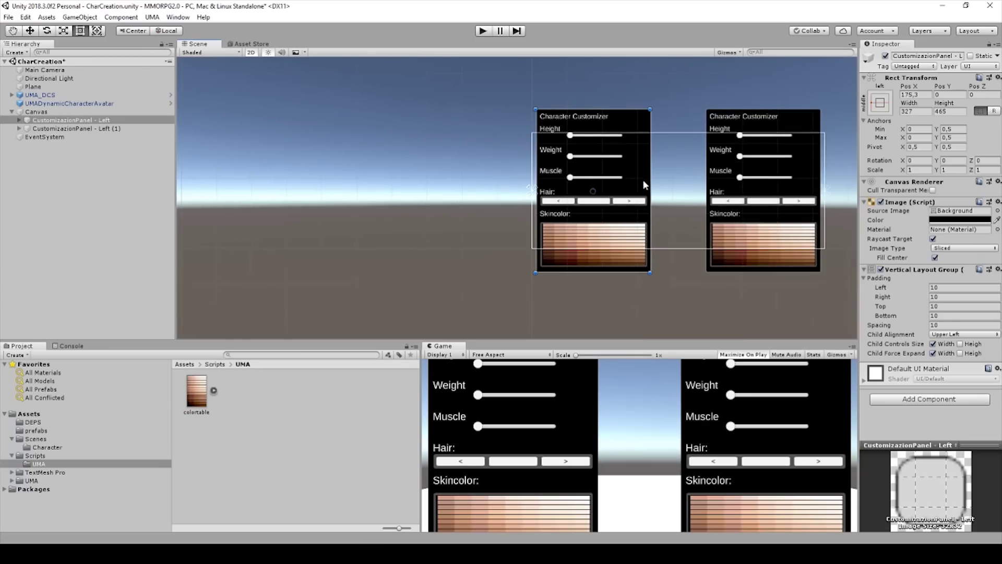
- Frame the left panel, rename the copy 'CustomizazionPanel - Right', and play with Ctrl+P
key(f)
scroll(685, 239, up, 4)
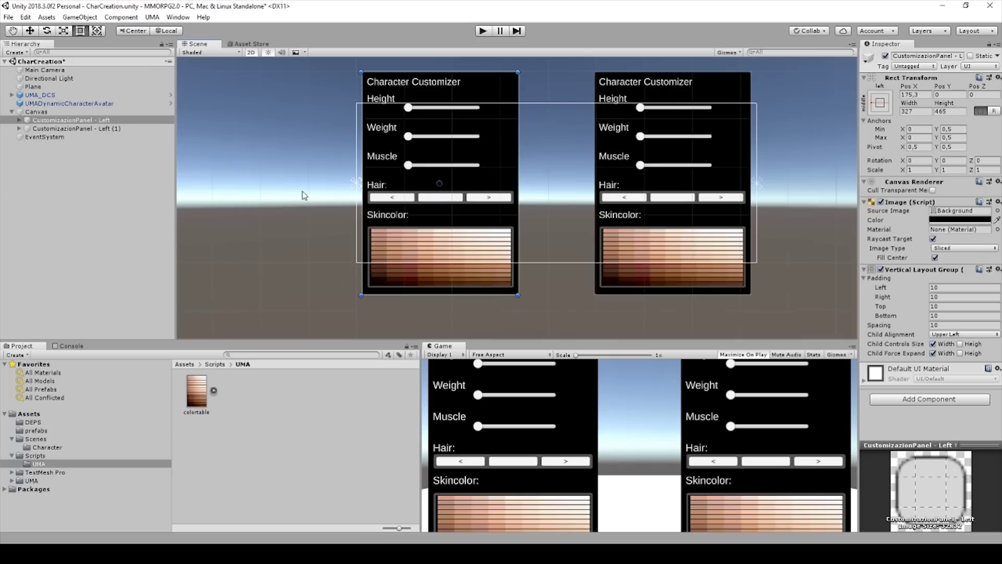
click(90, 131)
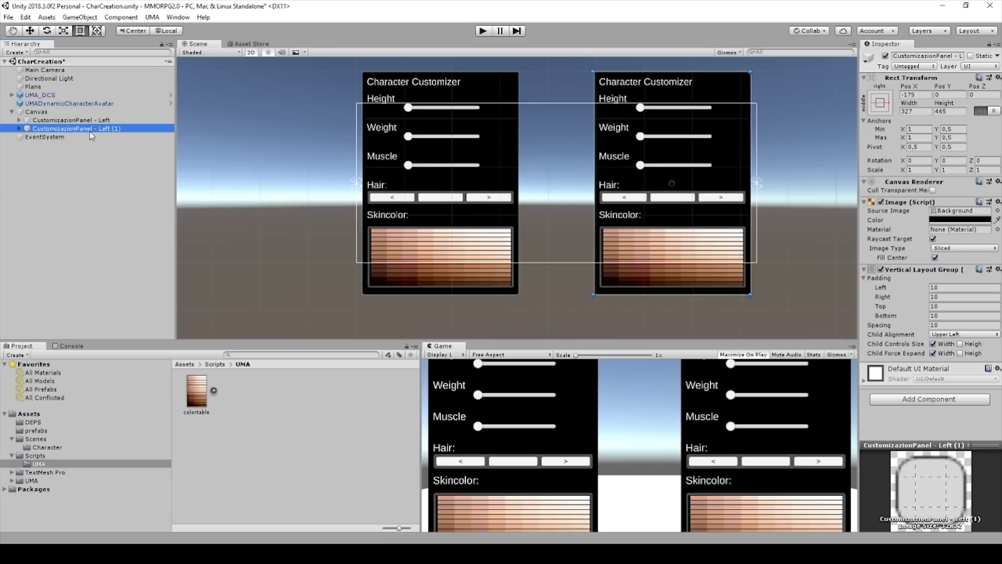
click(954, 56)
drag(950, 56, 980, 66)
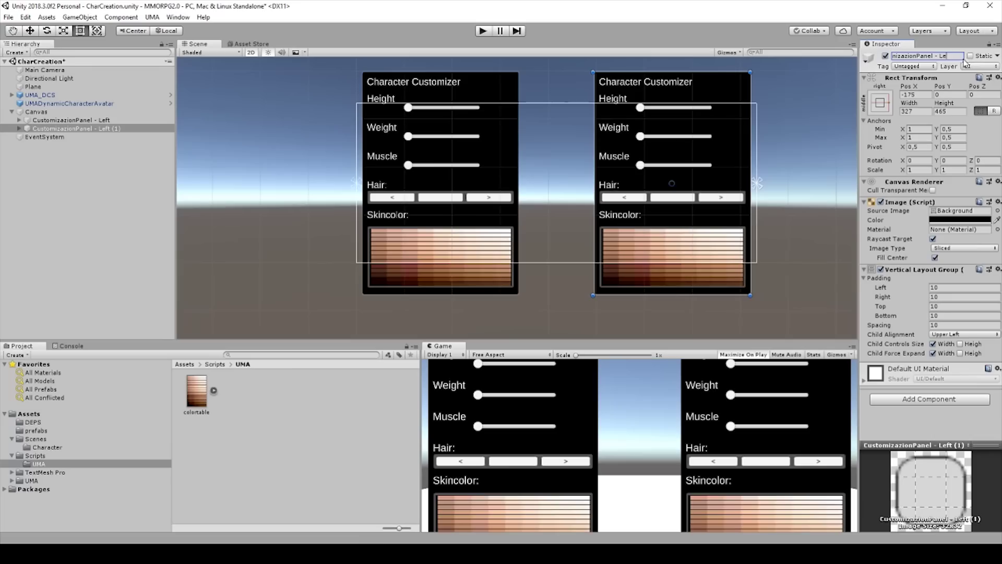
key(Home)
text(Right)
key(Return)
key(ctrl+p)
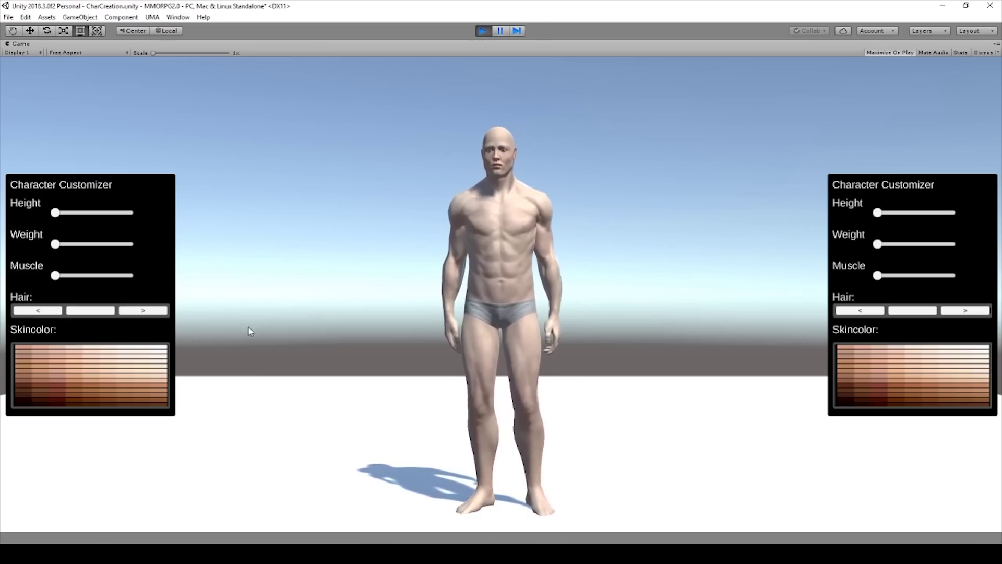
- Review the left and right customizer panels in the Game view, then exit Play mode
click(482, 32)
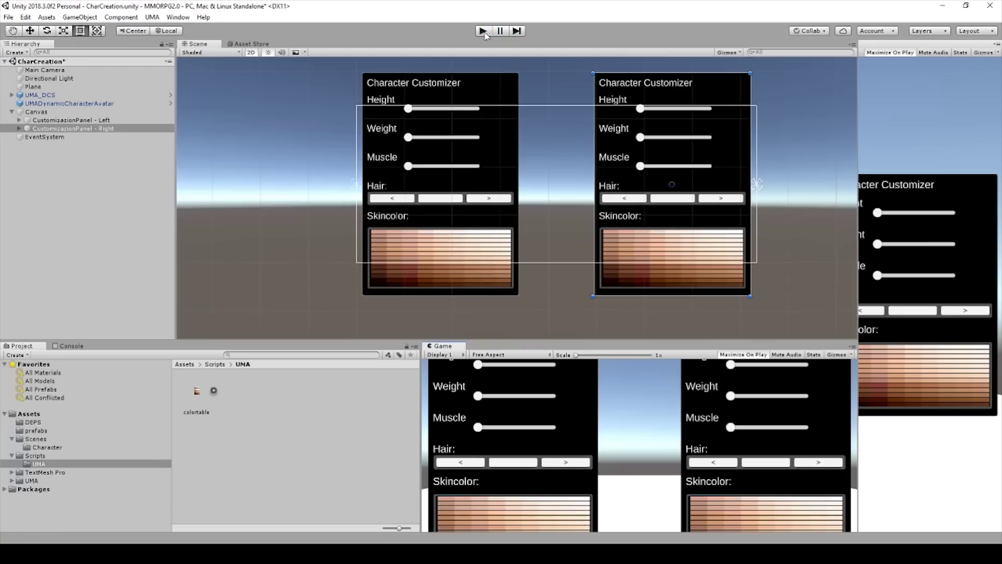
- Delete the left panel's Height through Panel children, keeping only its Headline
click(750, 355)
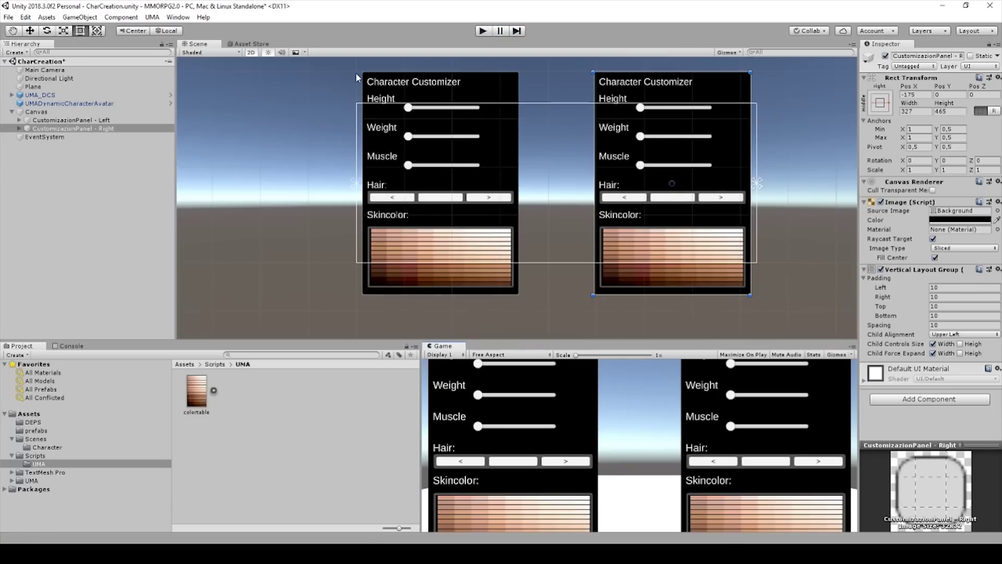
click(68, 121)
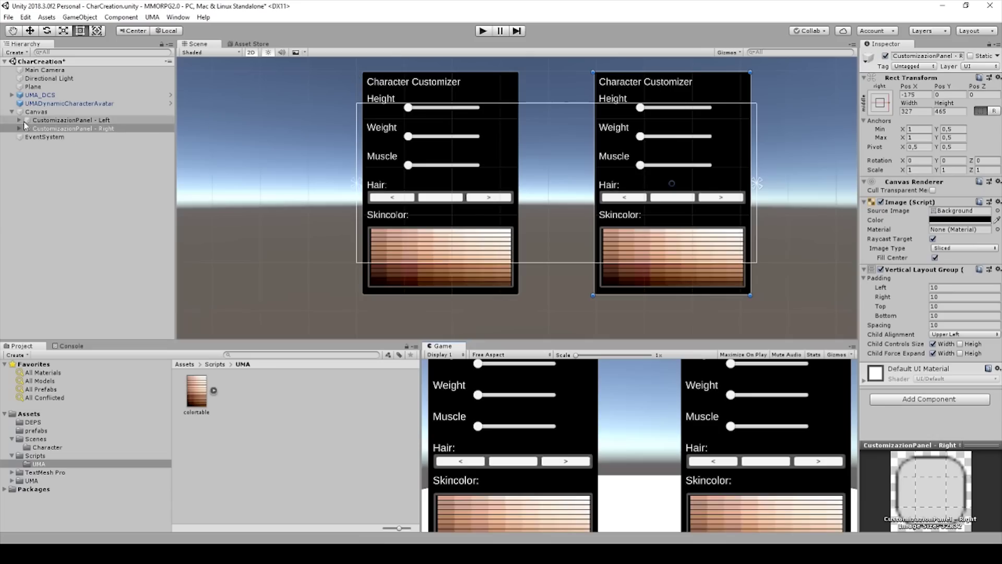
click(19, 120)
click(49, 136)
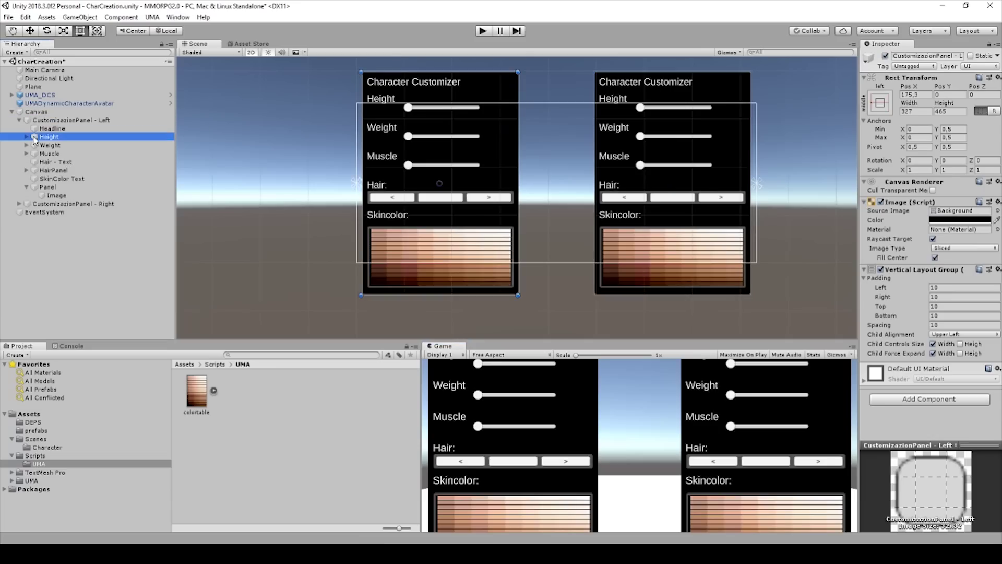
shift+click(53, 187)
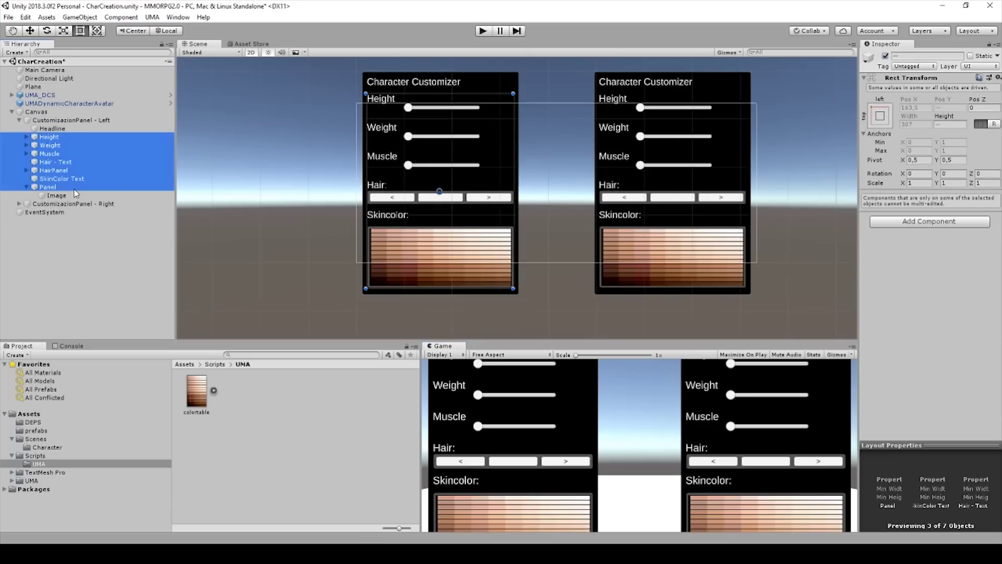
click(26, 186)
click(46, 187)
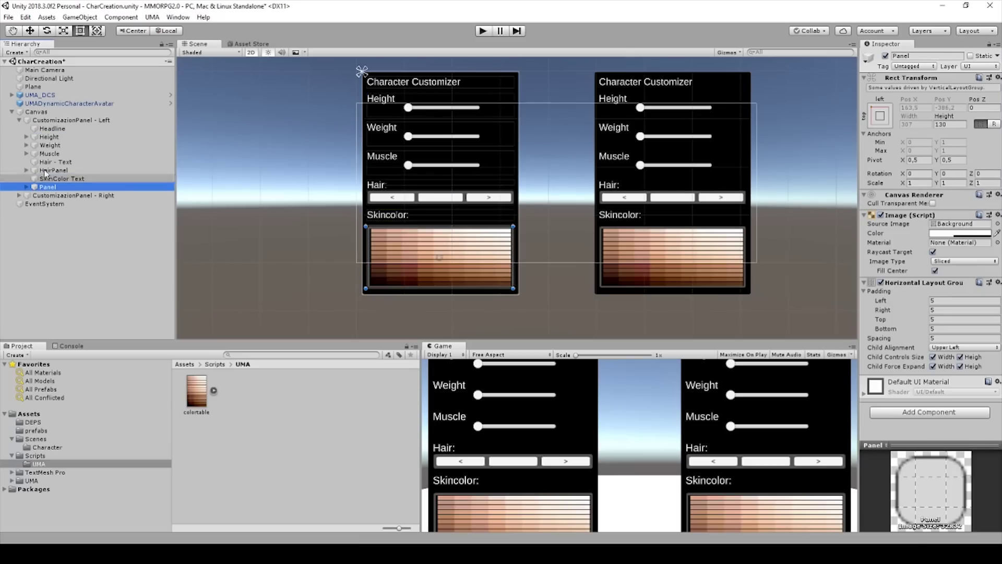
shift+click(52, 129)
click(49, 137)
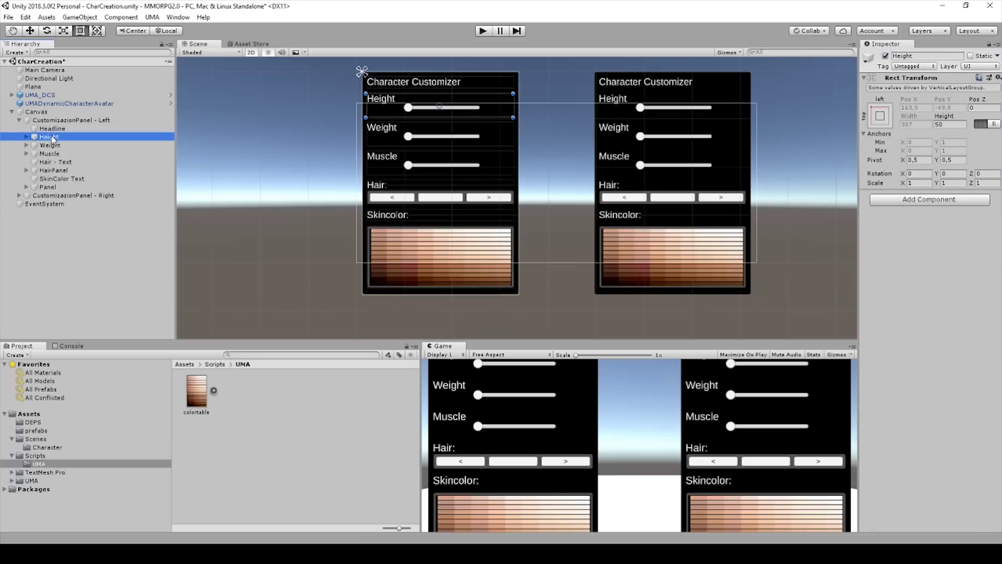
shift+click(50, 187)
key(Delete)
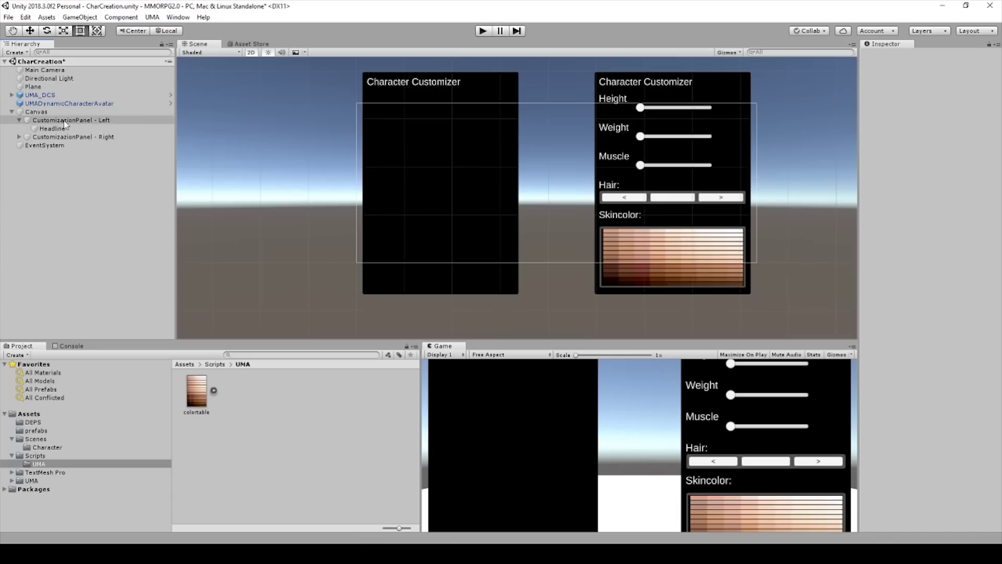
click(52, 129)
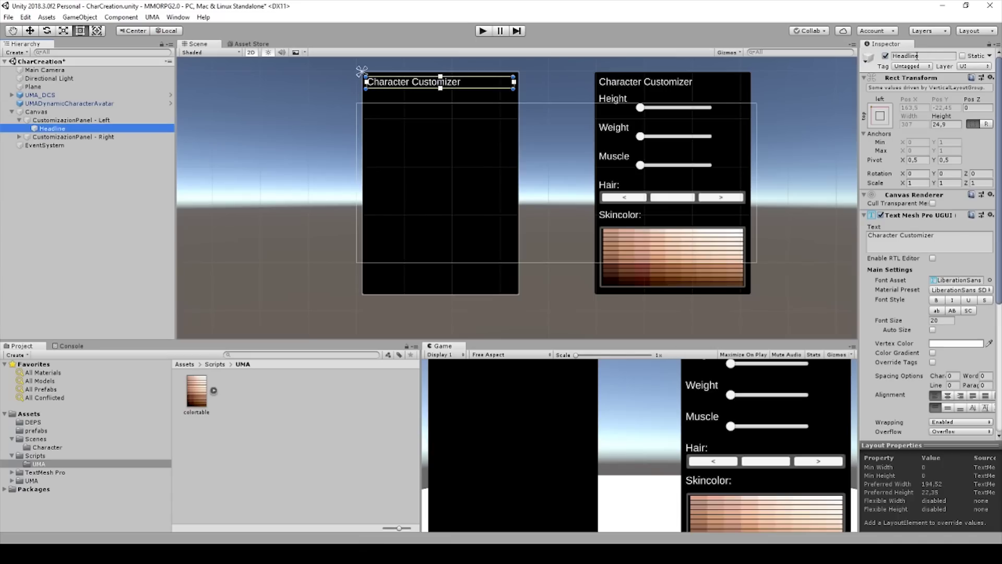
- Edit the left headline text to read 'Character Settings' and save the scene
click(899, 241)
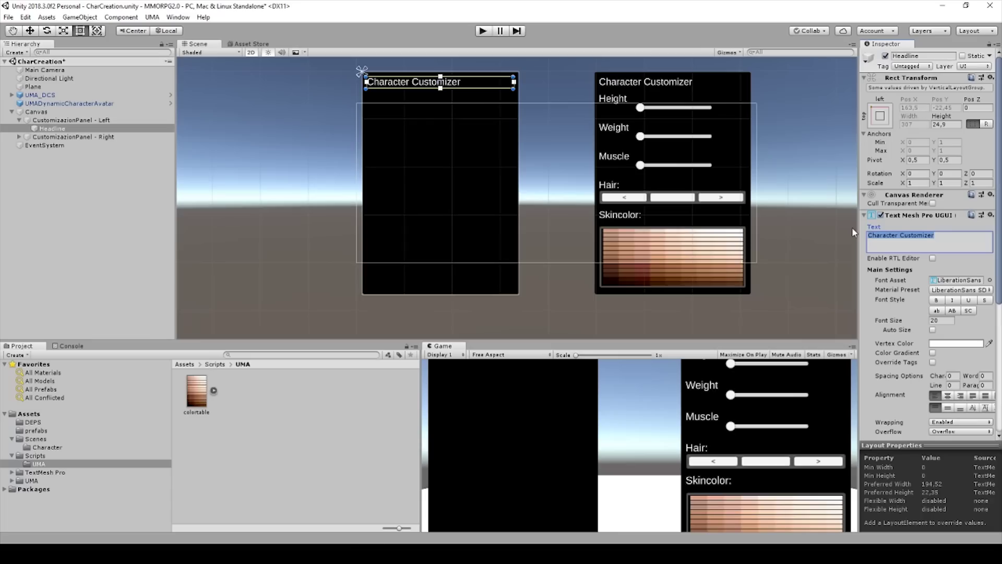
key(End)
key(BackSpace)
key(BackSpace)
key(BackSpace)
key(BackSpace)
key(BackSpace)
key(BackSpace)
key(BackSpace)
key(BackSpace)
key(BackSpace)
key(BackSpace)
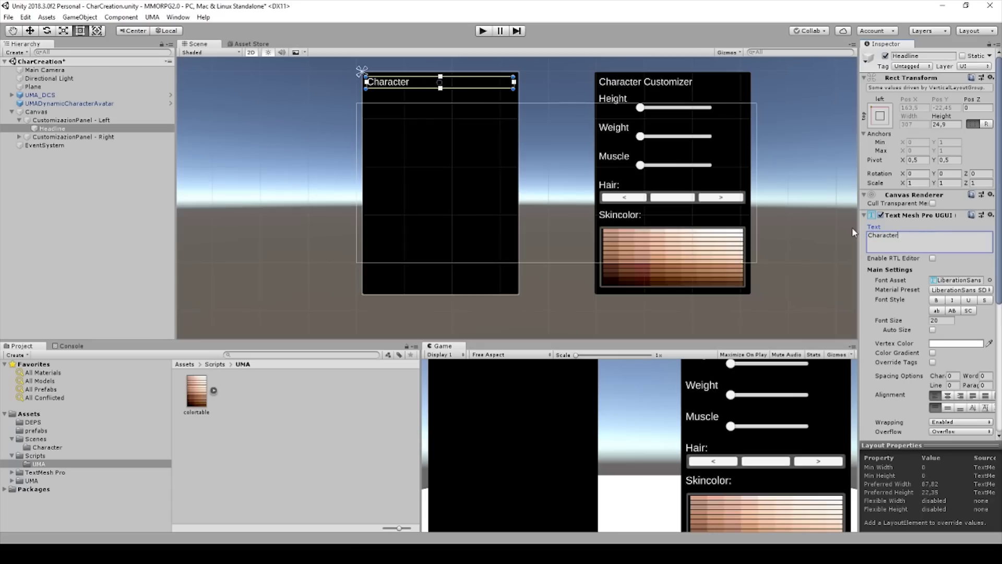
text(Settings)
key(ctrl+s)
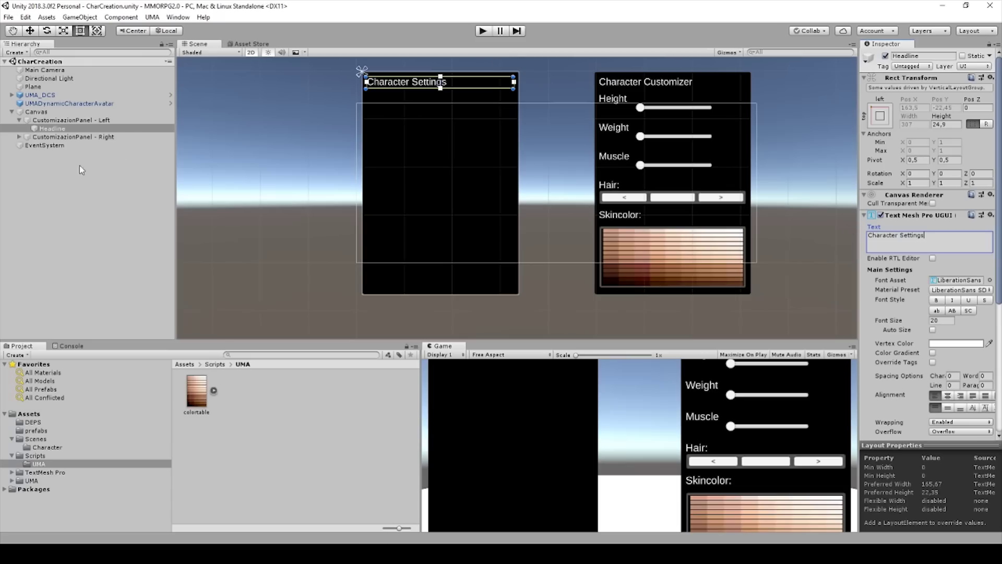
click(62, 120)
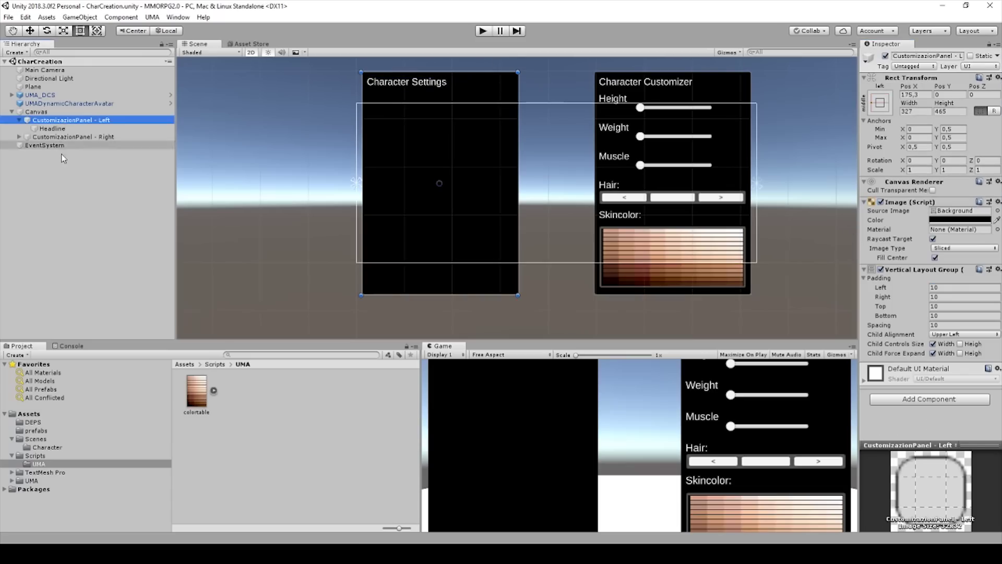
- Add a new UI Panel as a child of the left customization panel
right_click(61, 121)
mouse_move(87, 267)
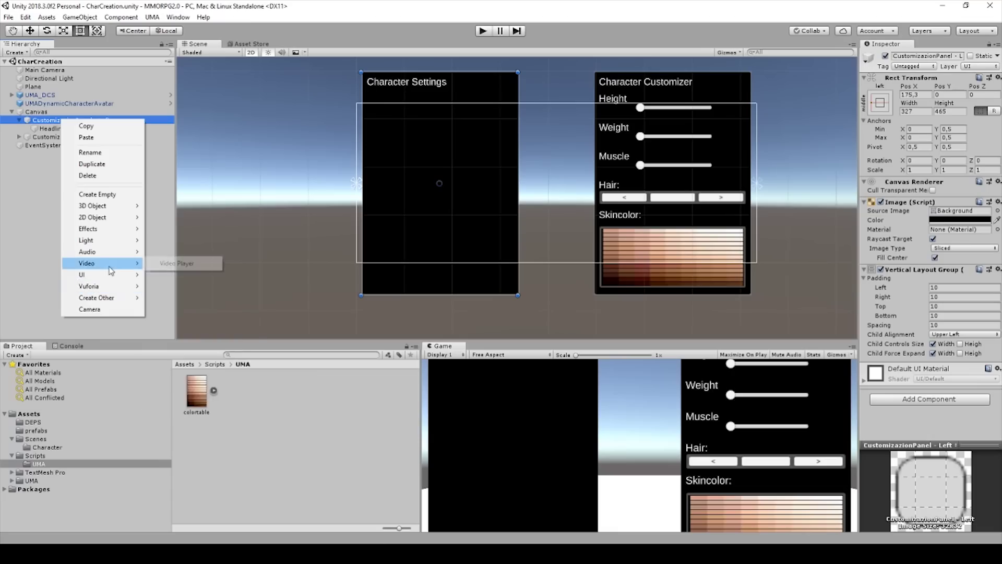
mouse_move(114, 281)
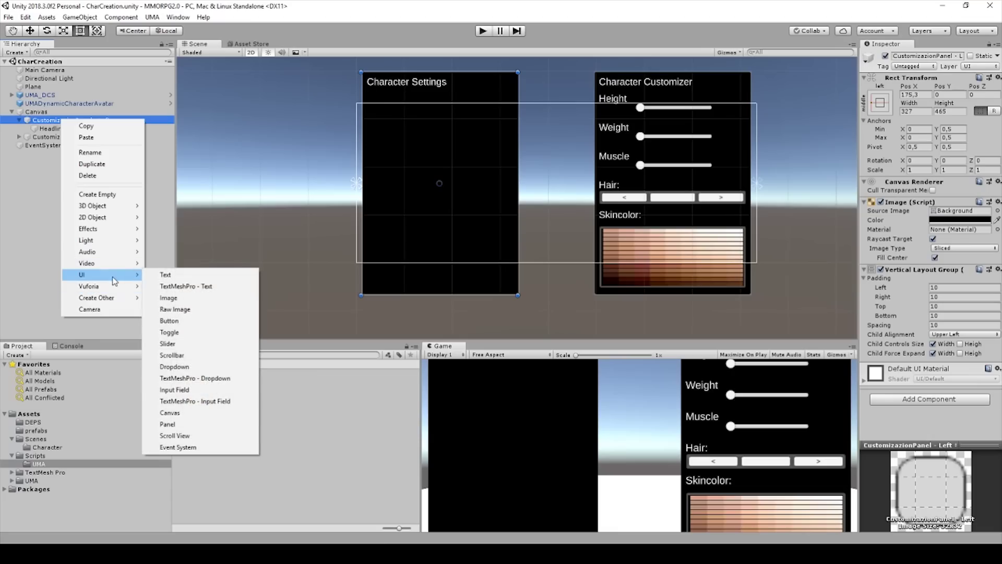
click(195, 424)
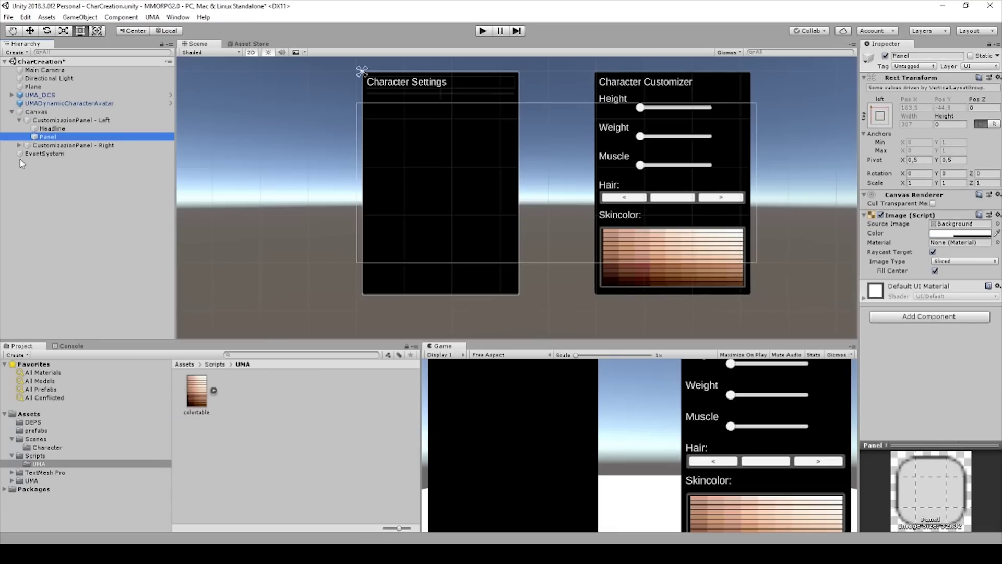
click(44, 138)
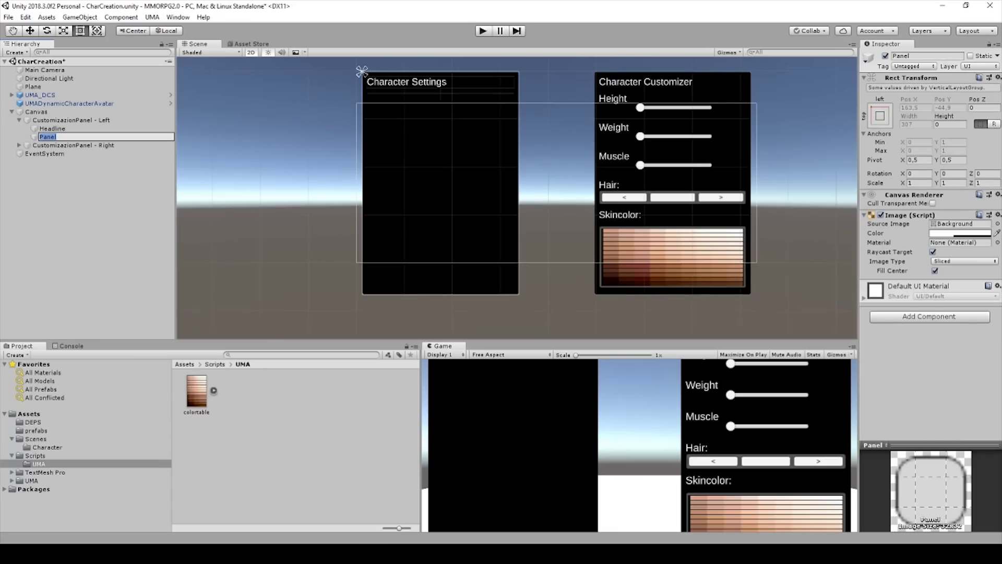
- Give the Panel a Horizontal Layout Group with padding 5 and child width control enabled
click(894, 317)
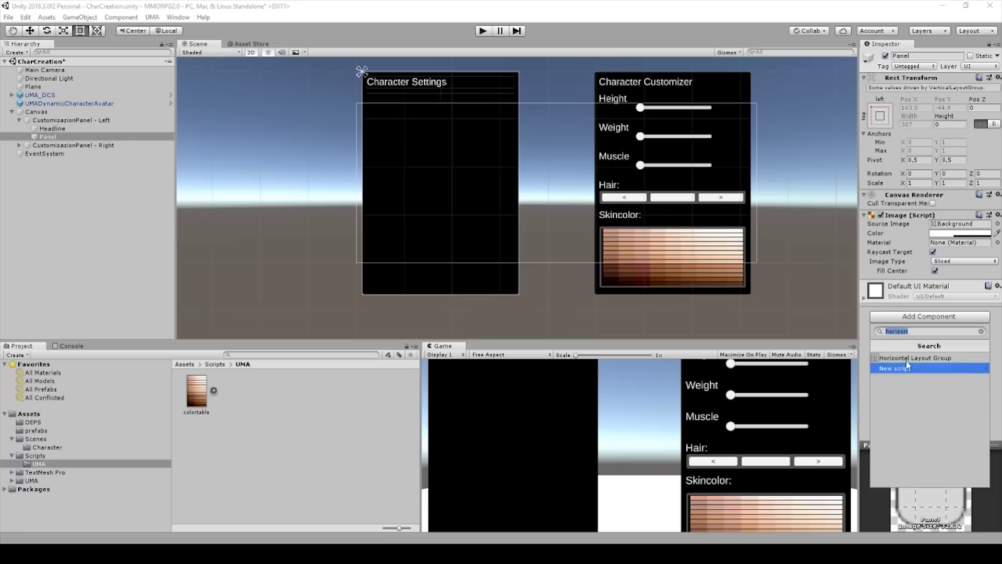
click(912, 366)
click(954, 302)
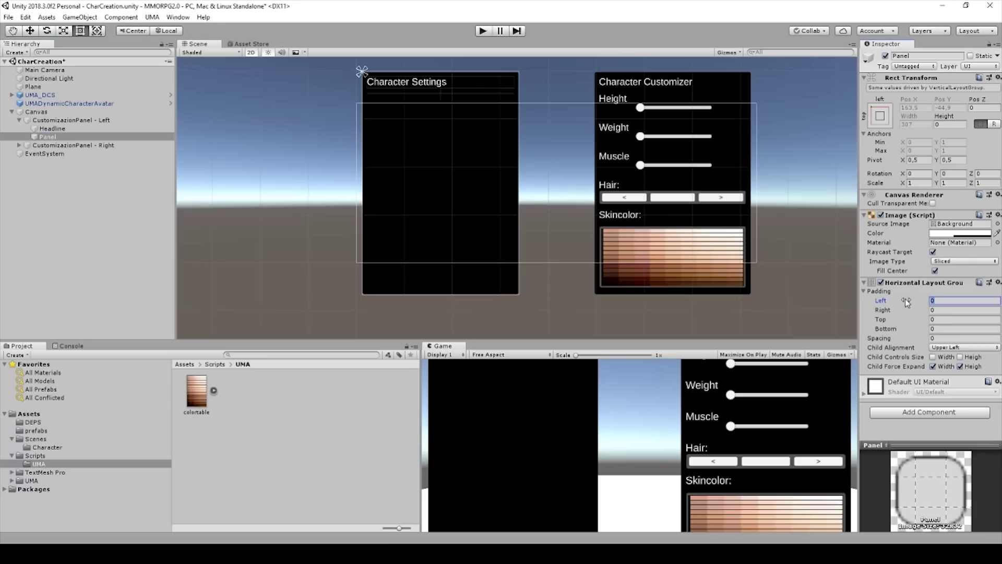
text(5)
click(958, 319)
text(5)
click(935, 310)
click(944, 329)
text(5)
click(922, 338)
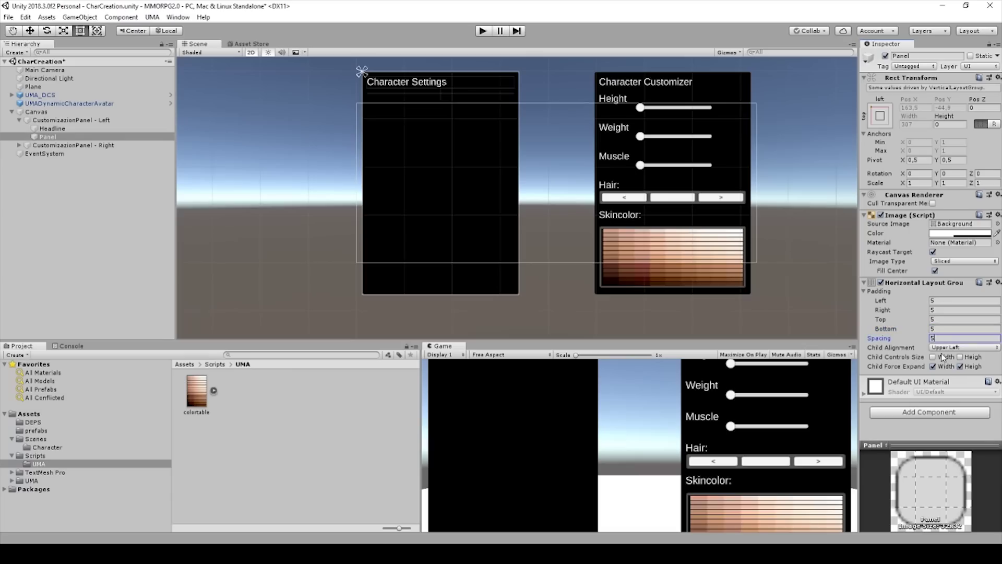
click(943, 357)
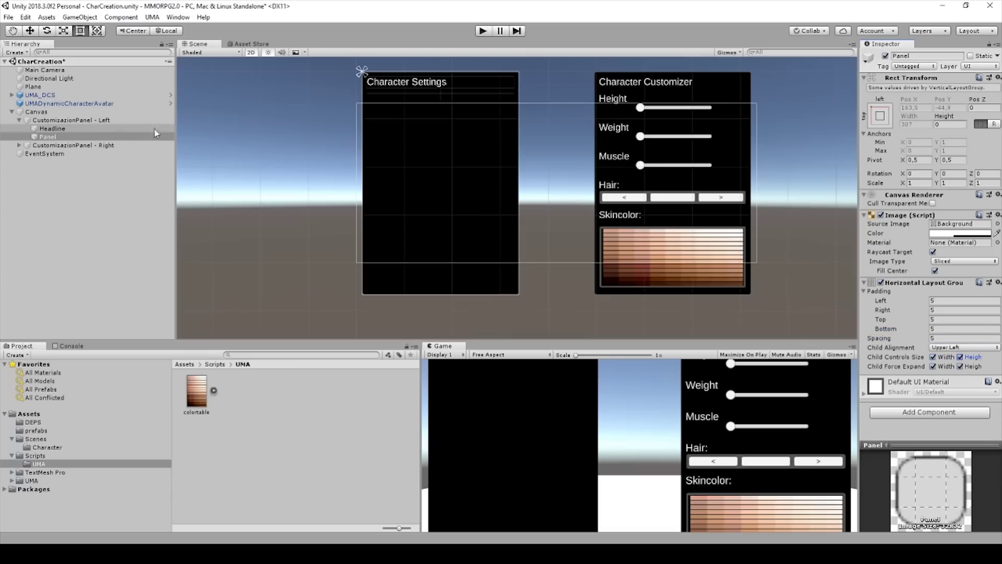
- Set the Panel's Rect Transform height to 30
click(64, 138)
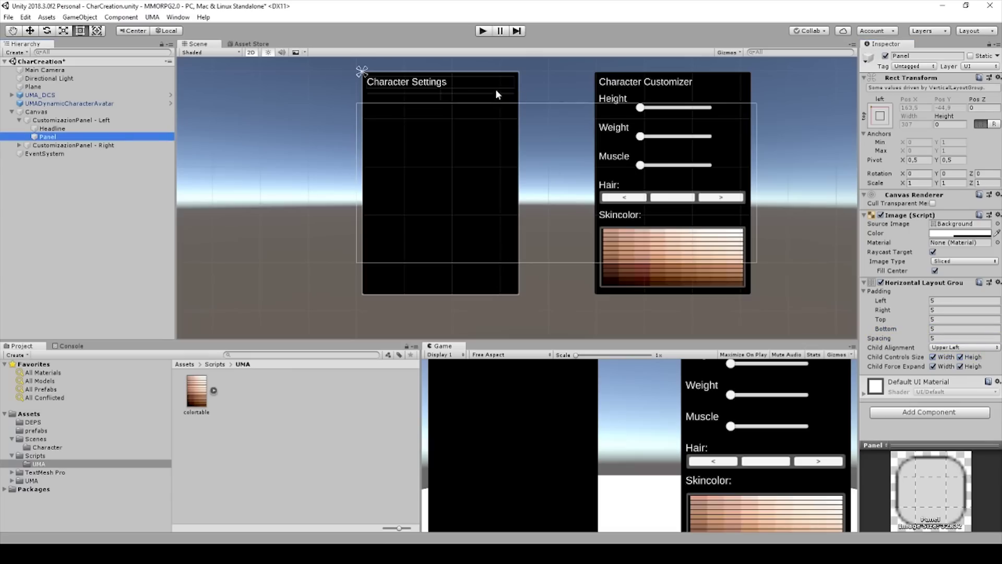
click(951, 124)
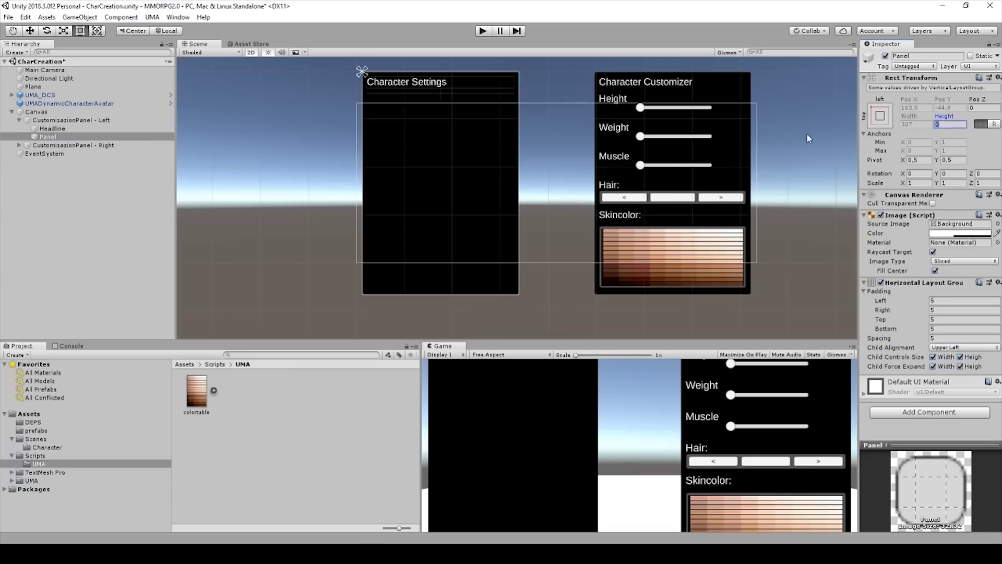
text(30)
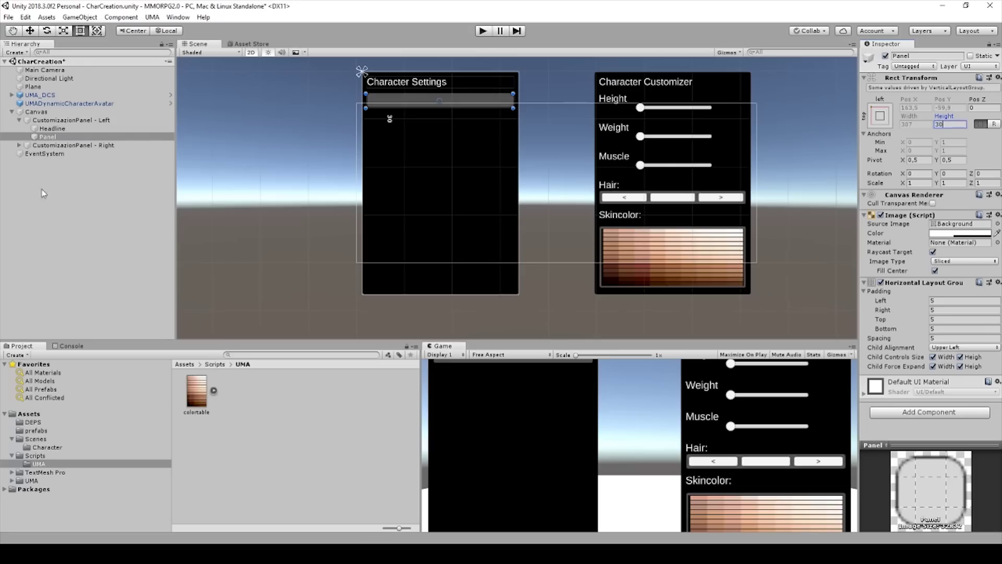
- Add a button inside Panel, adjust its height, and duplicate it beside the first
right_click(47, 139)
mouse_move(73, 293)
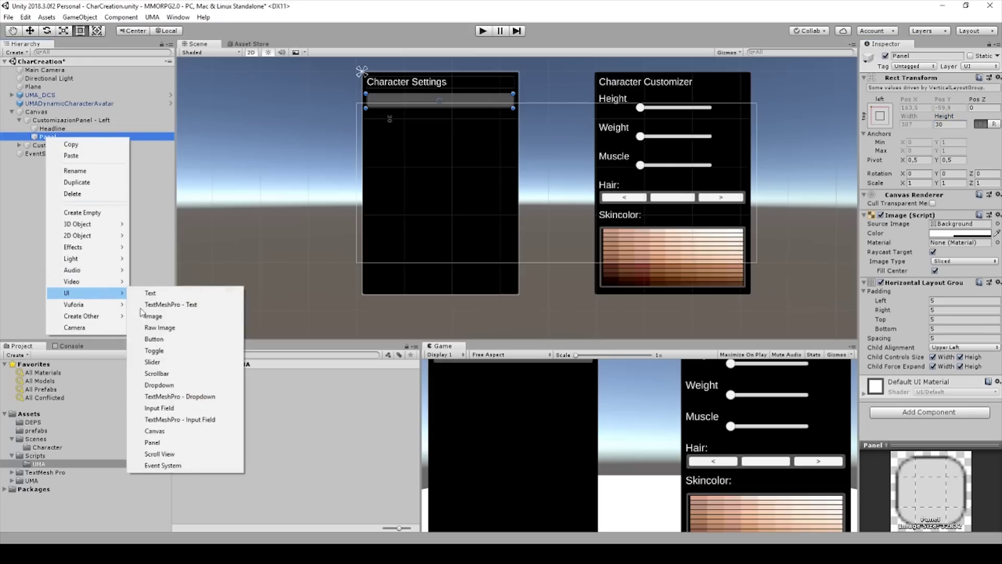
click(180, 340)
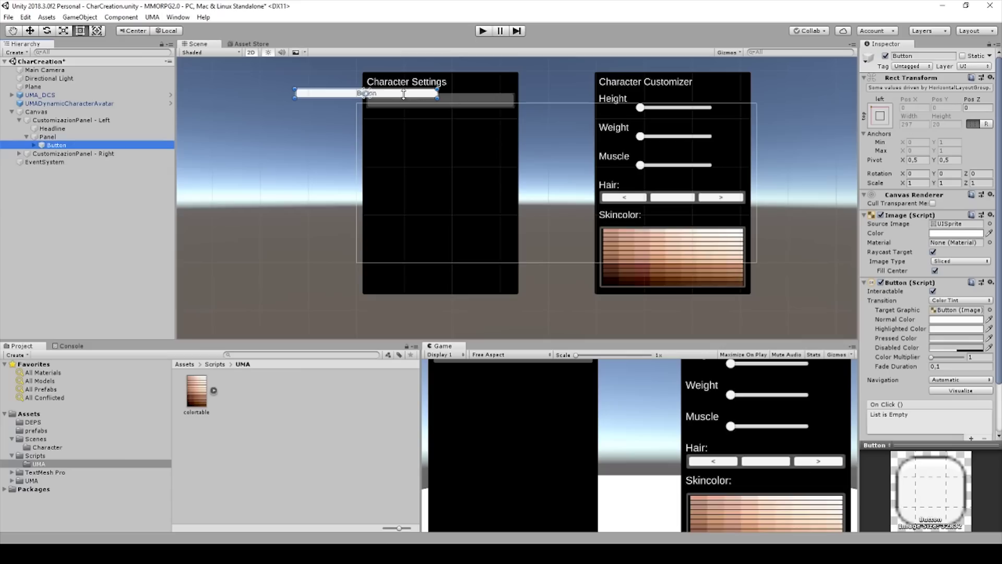
drag(403, 95, 411, 93)
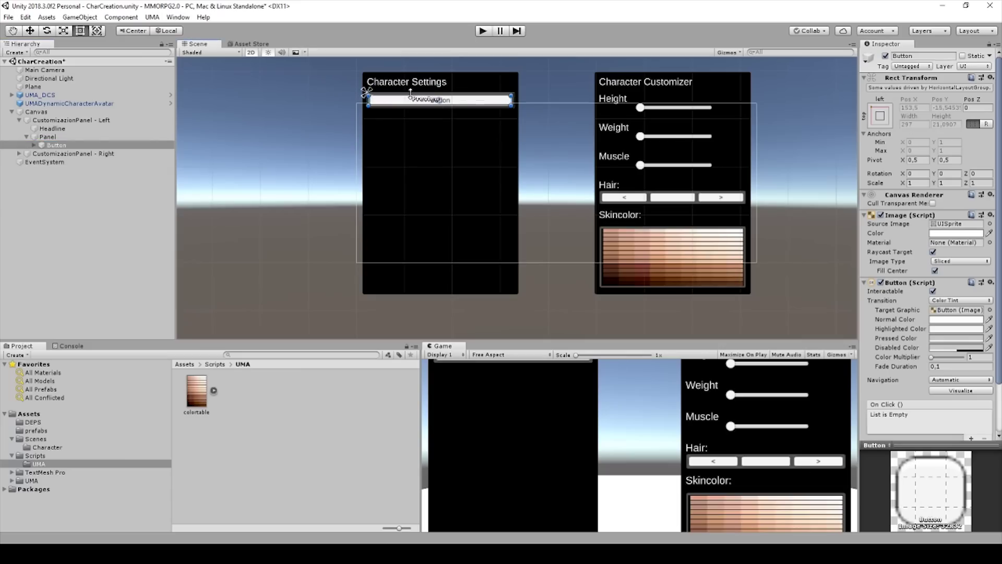
click(59, 139)
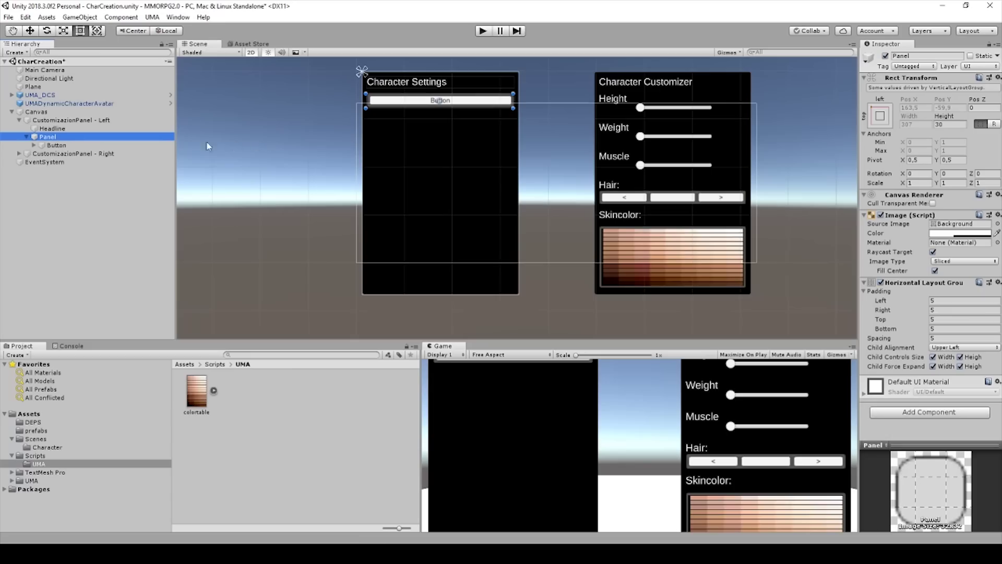
click(56, 144)
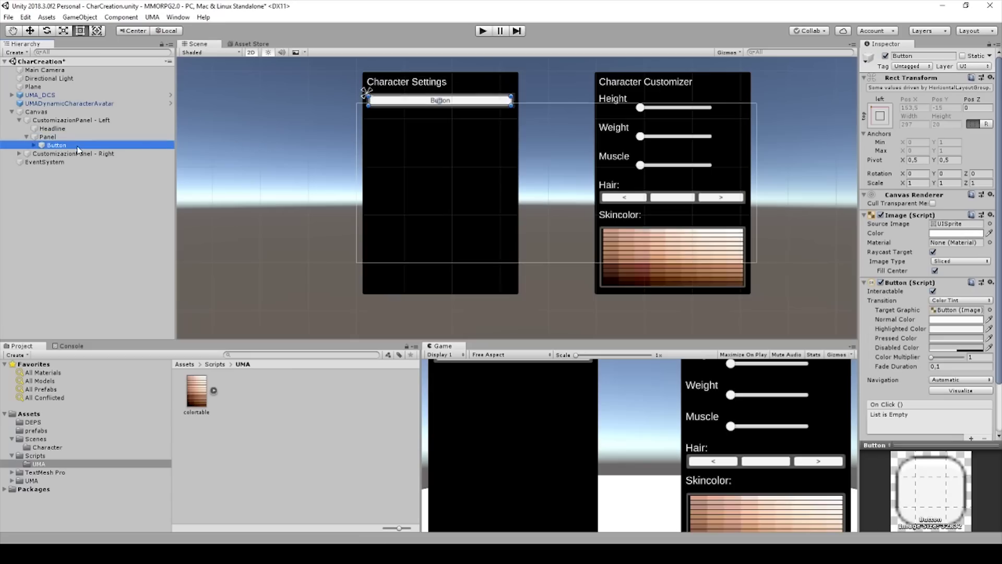
key(ctrl+d)
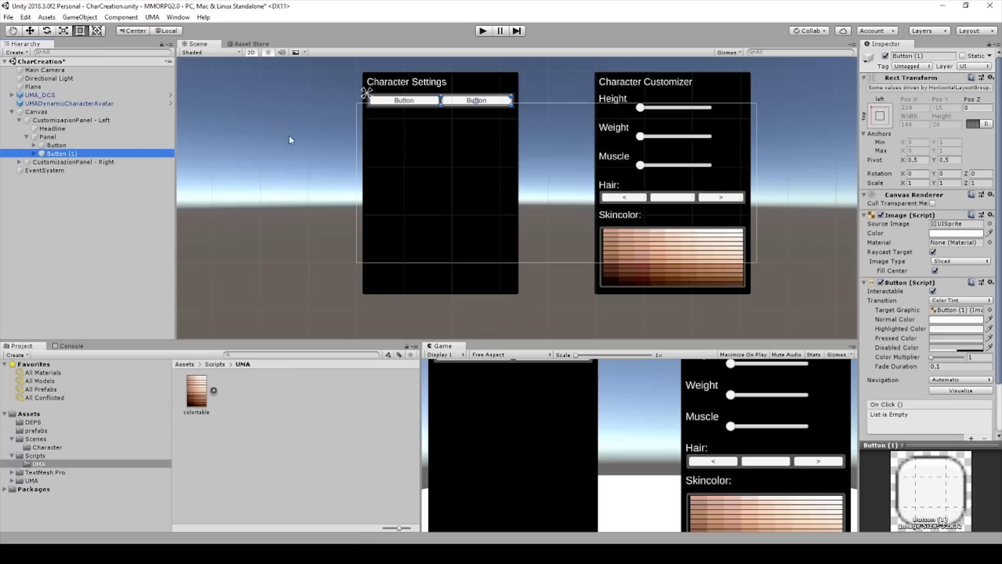
- Label the two buttons 'Male' and 'Female' and save the scene
click(34, 145)
click(60, 153)
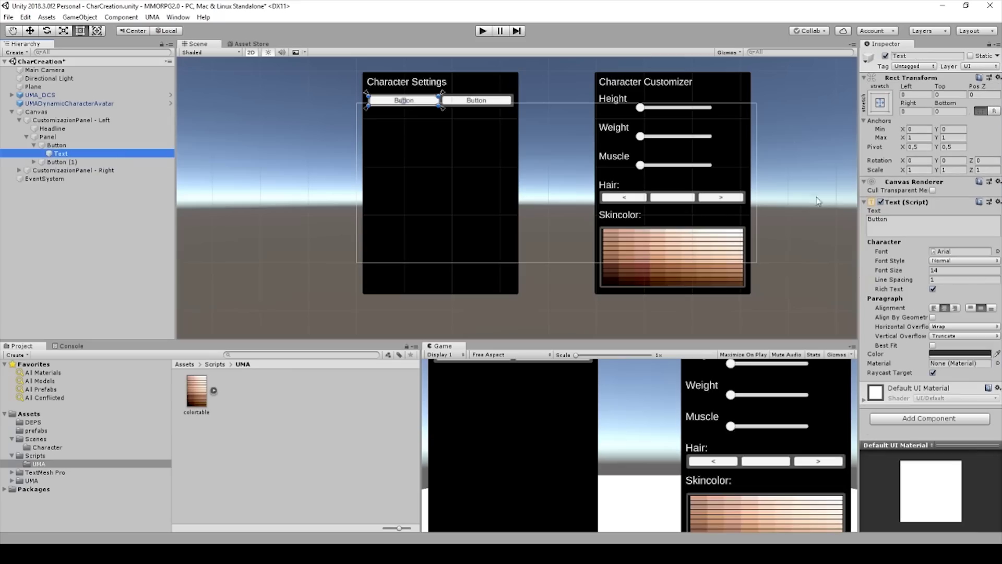
click(917, 232)
text(Male)
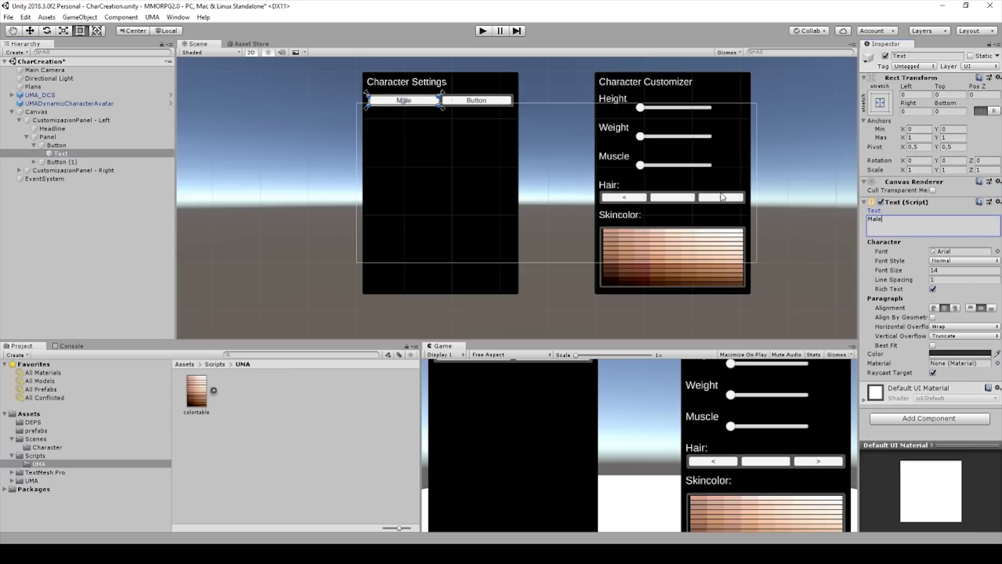
click(34, 162)
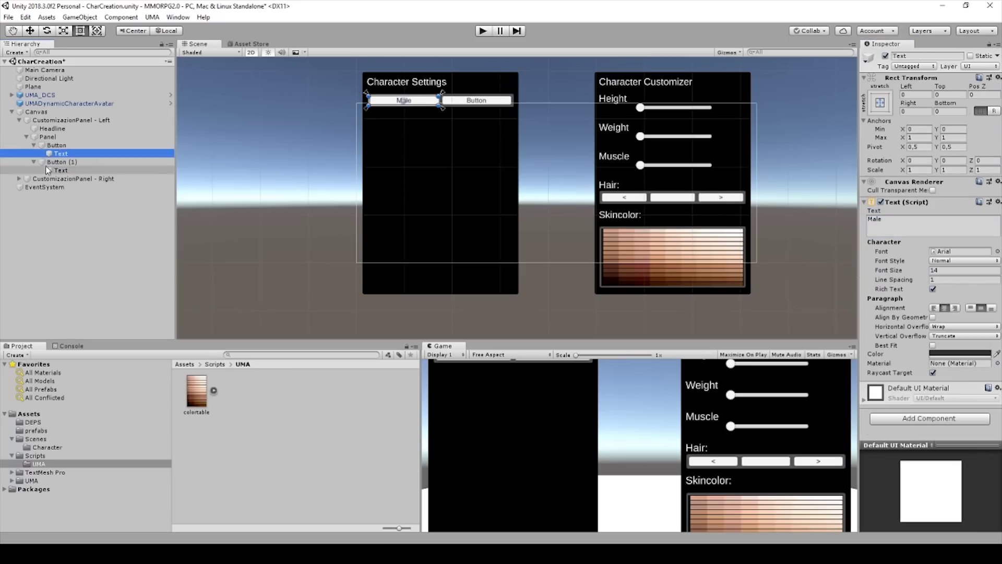
click(61, 170)
click(898, 222)
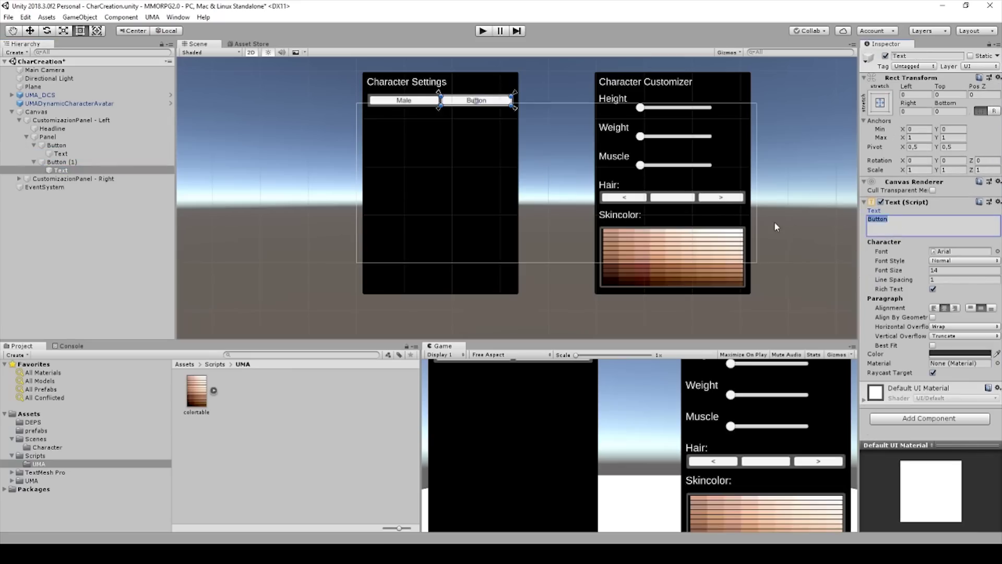
text(Female)
key(ctrl+s)
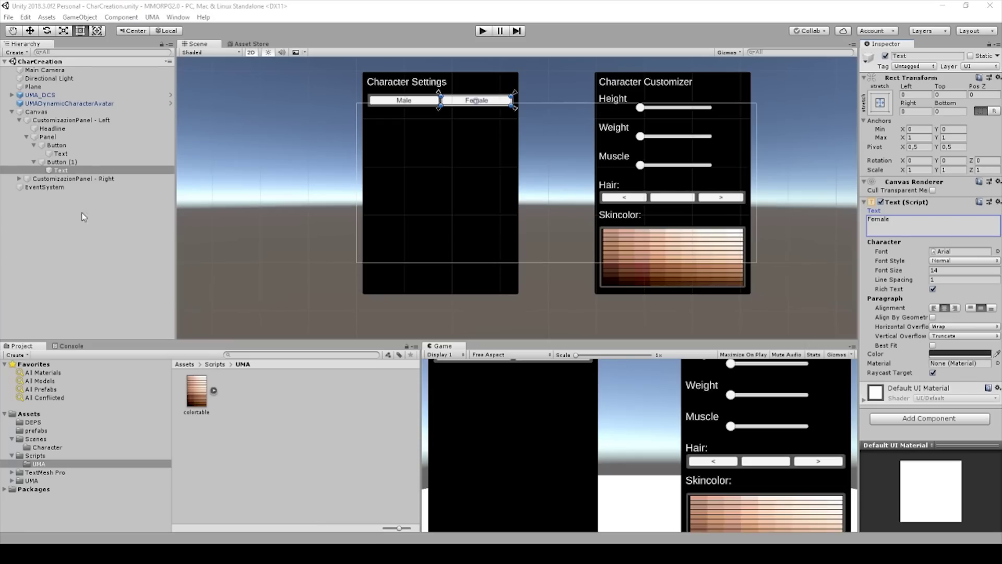
click(20, 112)
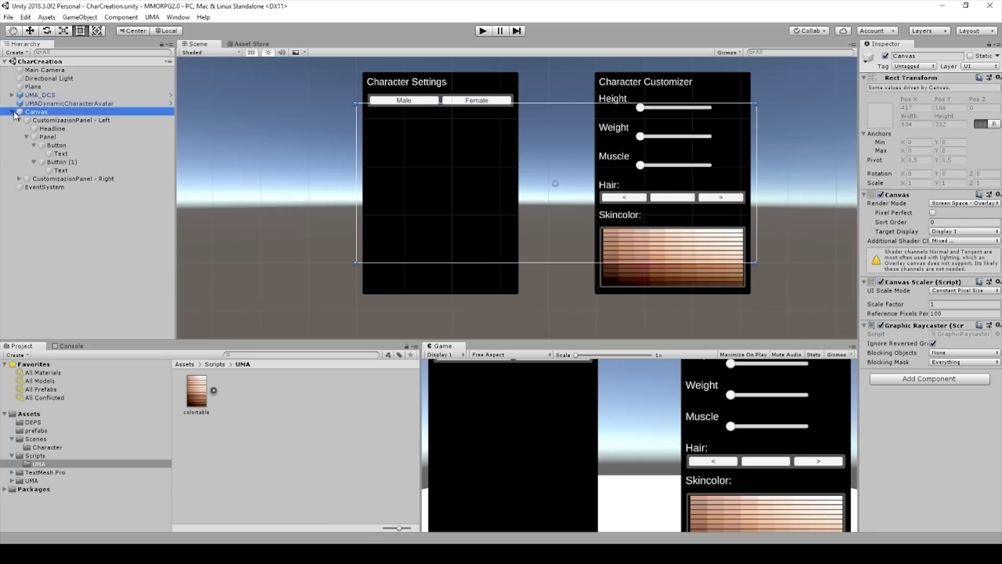
- Add a button to the Canvas, anchored bottom-centre and moved down between the panels
click(18, 120)
right_click(38, 112)
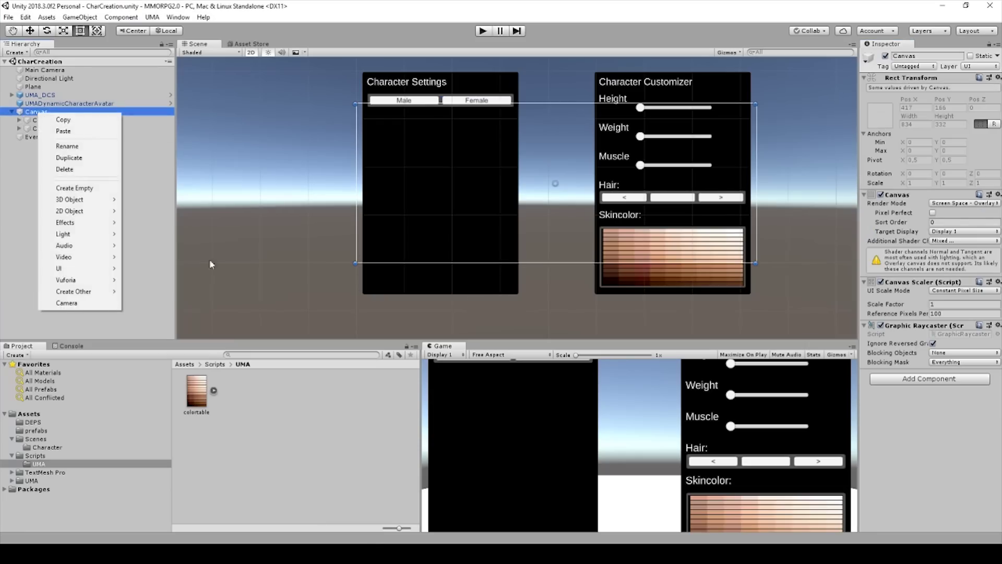
mouse_move(73, 269)
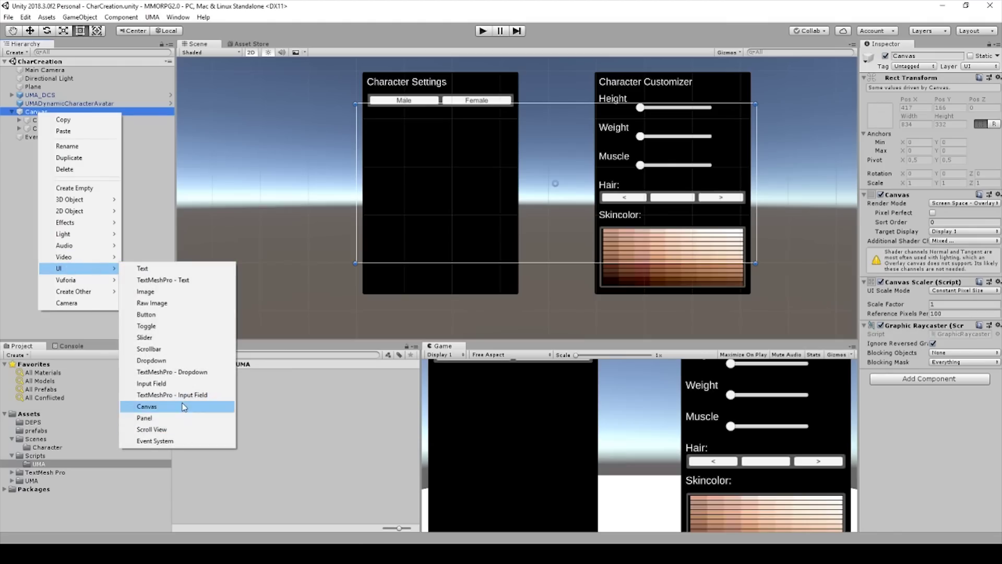
click(186, 322)
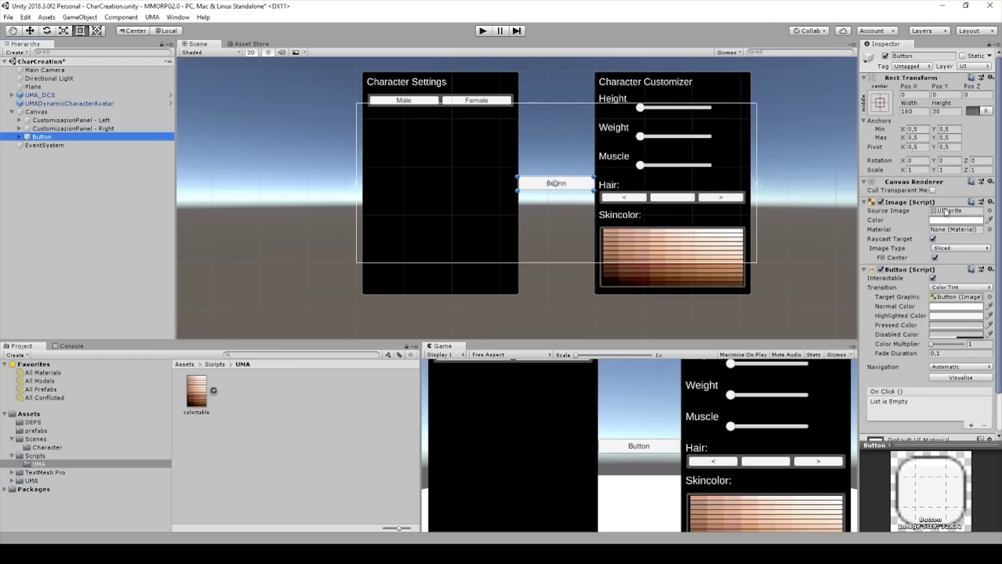
click(881, 107)
click(938, 230)
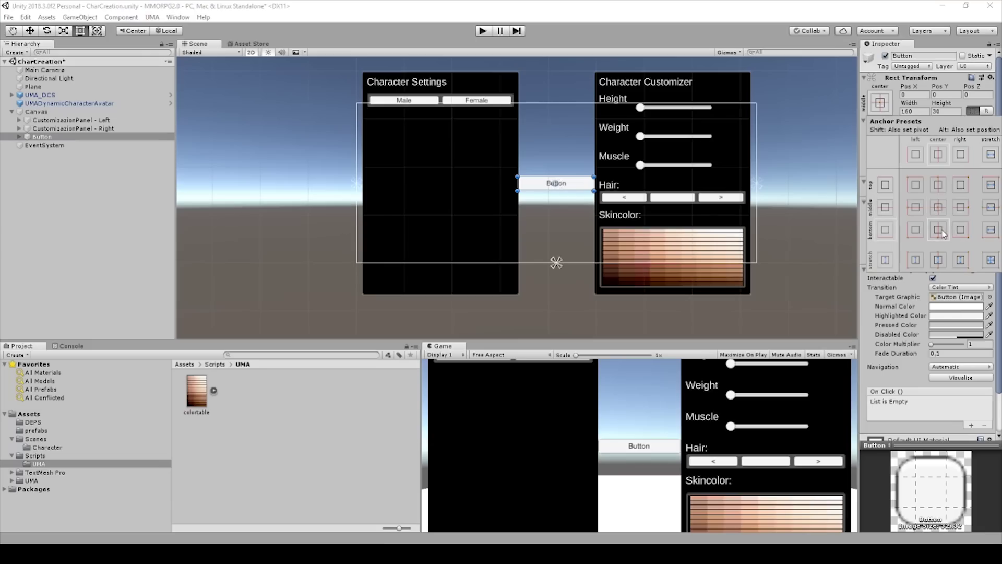
click(538, 185)
drag(545, 187, 543, 249)
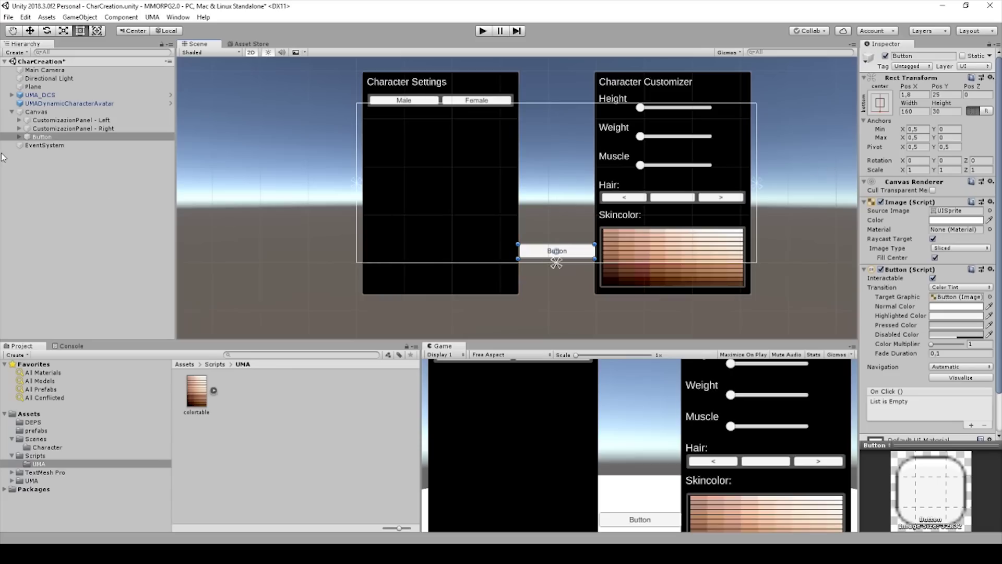
- Name the button CreateCharacterButton, set its label to 'Create Character', and save
click(923, 56)
text(CreateChara)
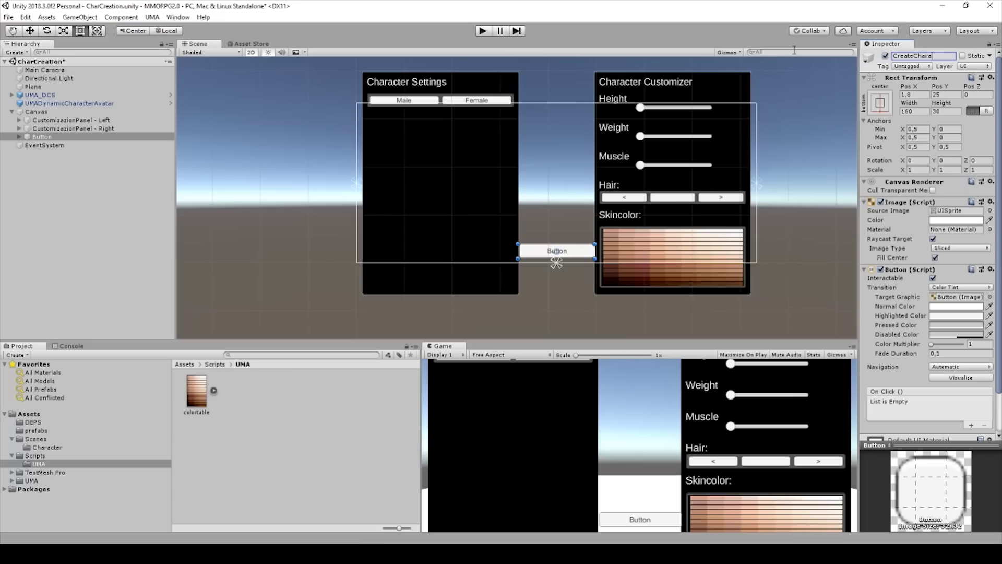
text(cterButton)
key(Return)
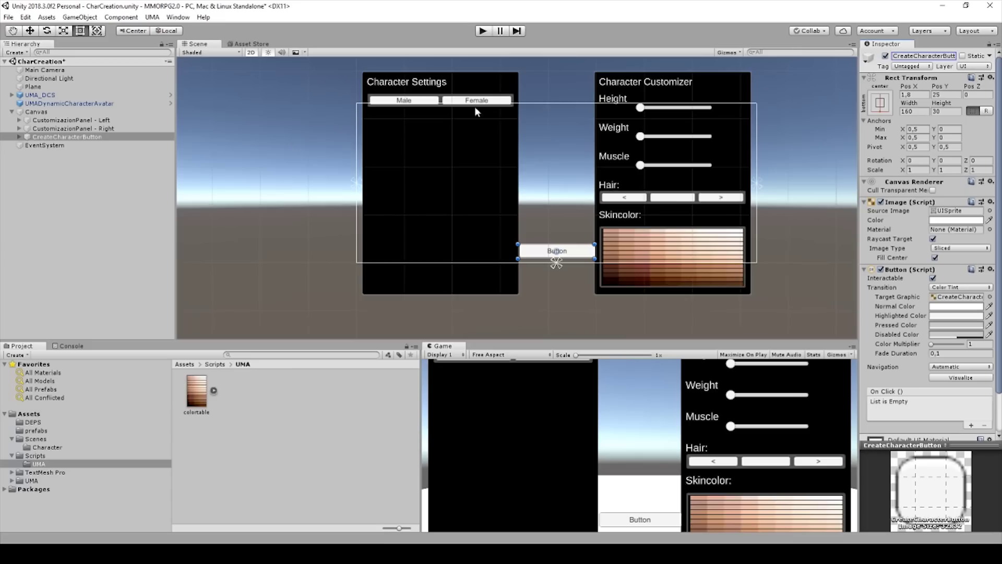
click(19, 137)
click(46, 145)
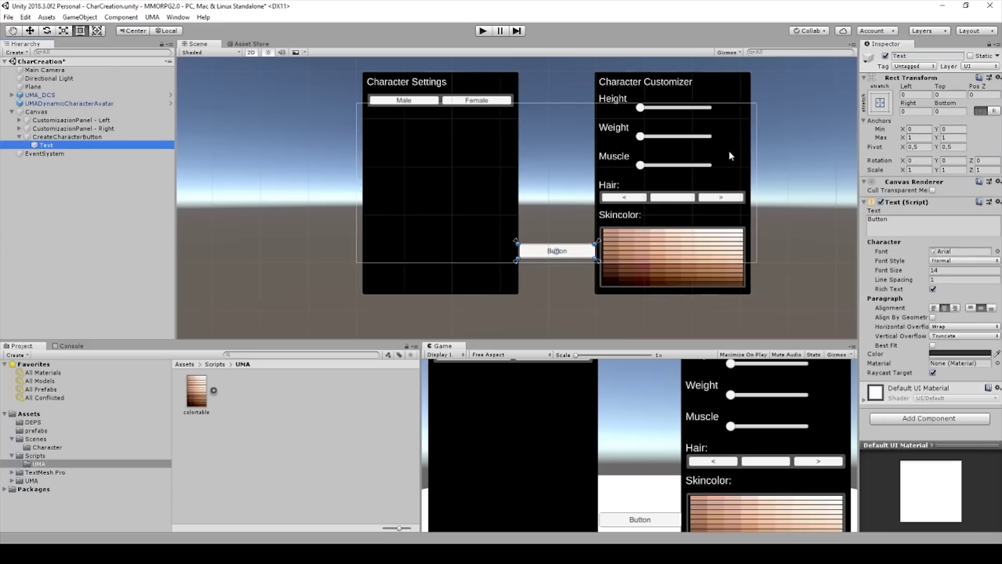
double_click(934, 224)
text(Cr)
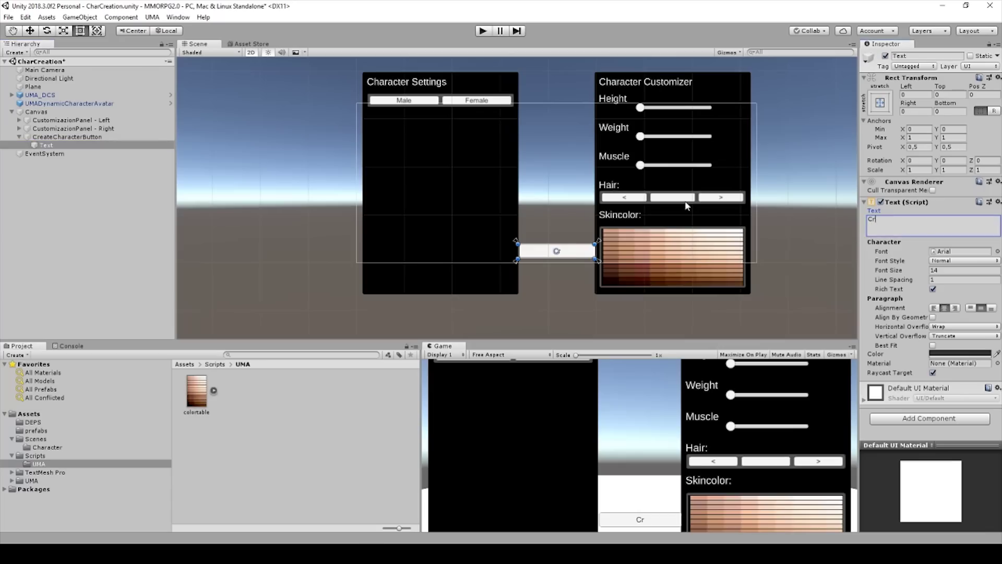
text(eate Character)
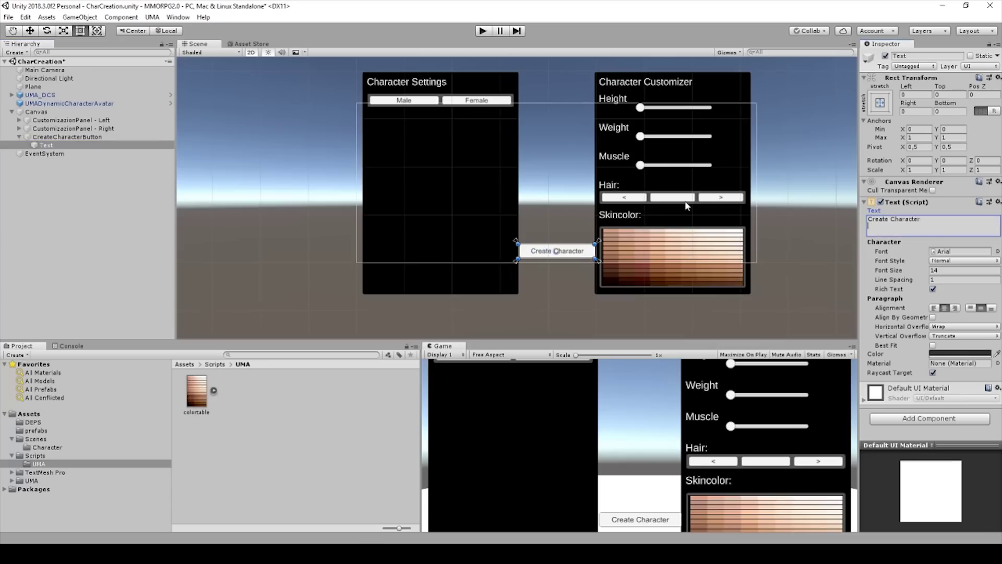
key(ctrl+s)
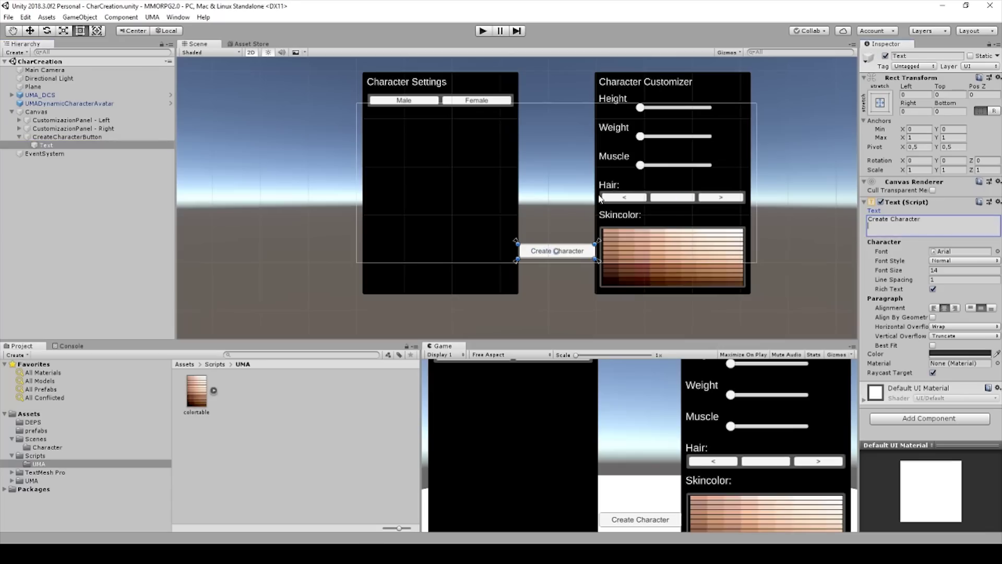